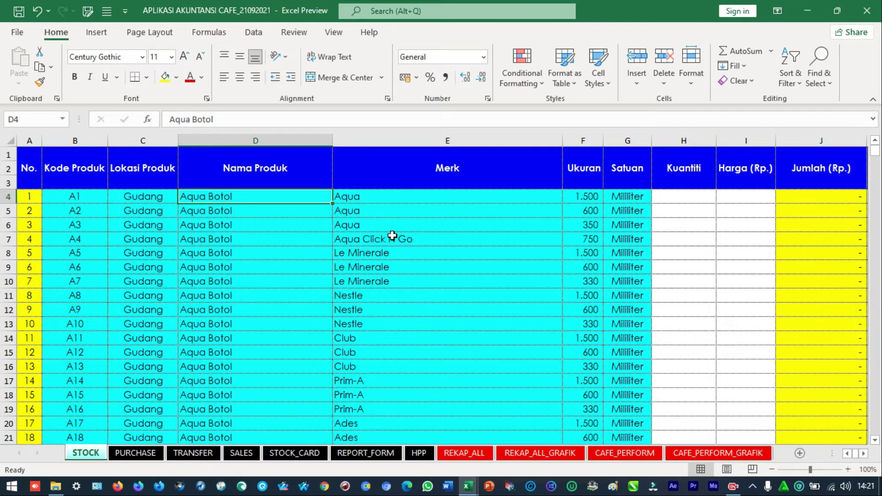
Examine the first stock row's product code, location, name, brand, size and unit
{"action": "left_click", "coordinate": [90, 199]}
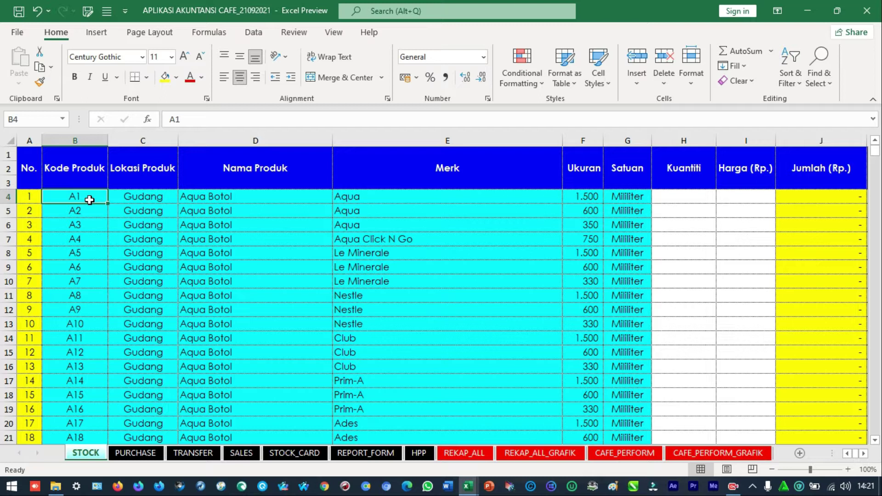
{"action": "left_click", "coordinate": [139, 202]}
{"action": "left_click", "coordinate": [257, 199]}
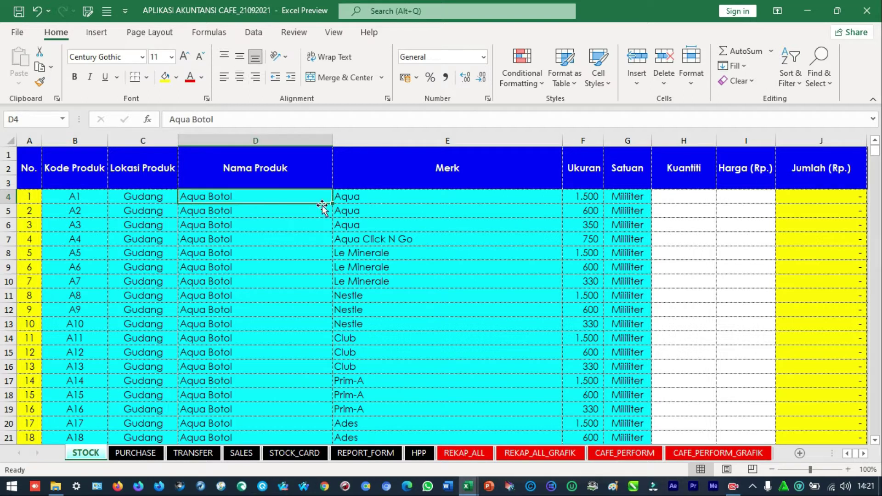
{"action": "left_click", "coordinate": [371, 201]}
{"action": "left_click", "coordinate": [596, 193]}
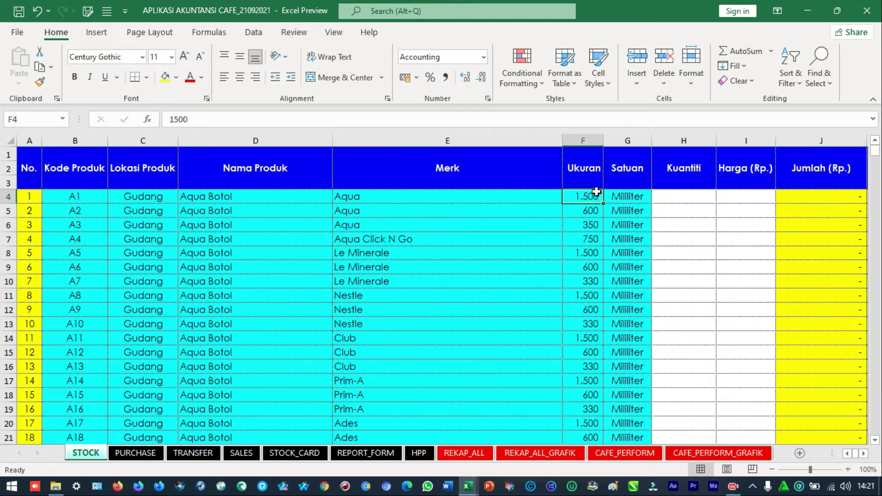
{"action": "left_click", "coordinate": [625, 200]}
Enter an opening quantity of 1 and a price of 3000 for product A1 on the STOCK sheet
{"action": "left_click", "coordinate": [670, 202]}
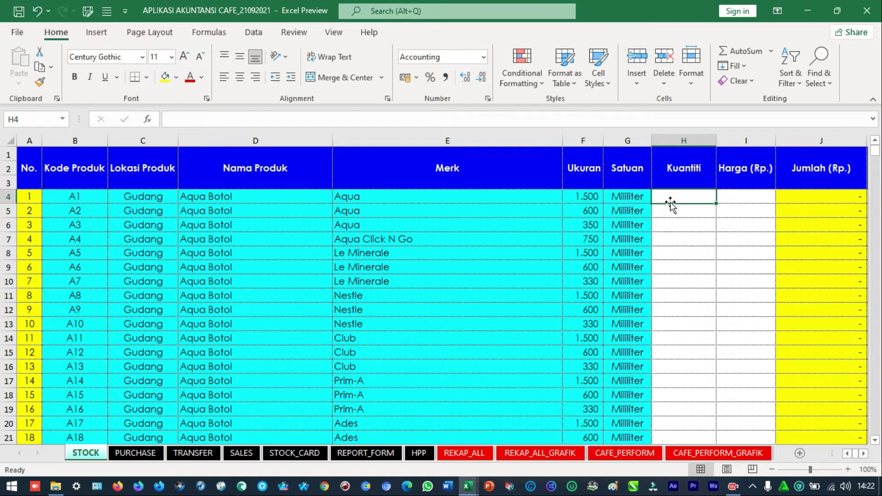
{"action": "type", "text": "1"}
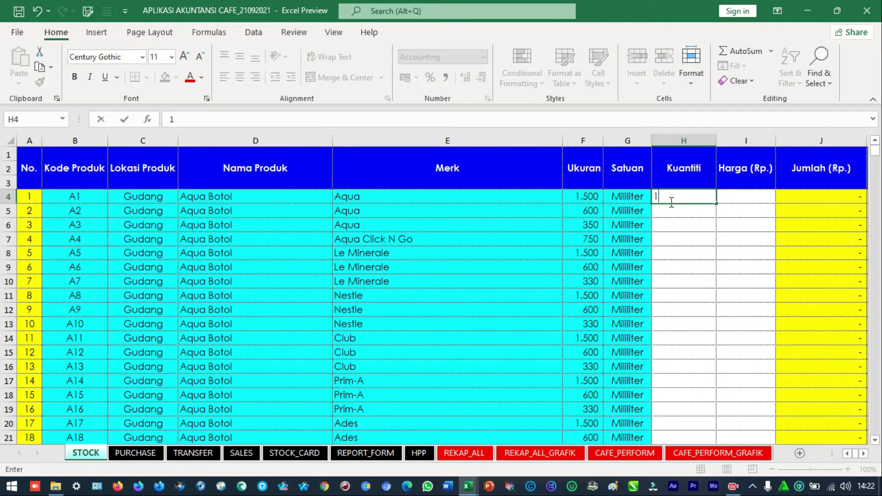
{"action": "key", "text": "Return"}
{"action": "key", "text": "Right"}
{"action": "key", "text": "Up"}
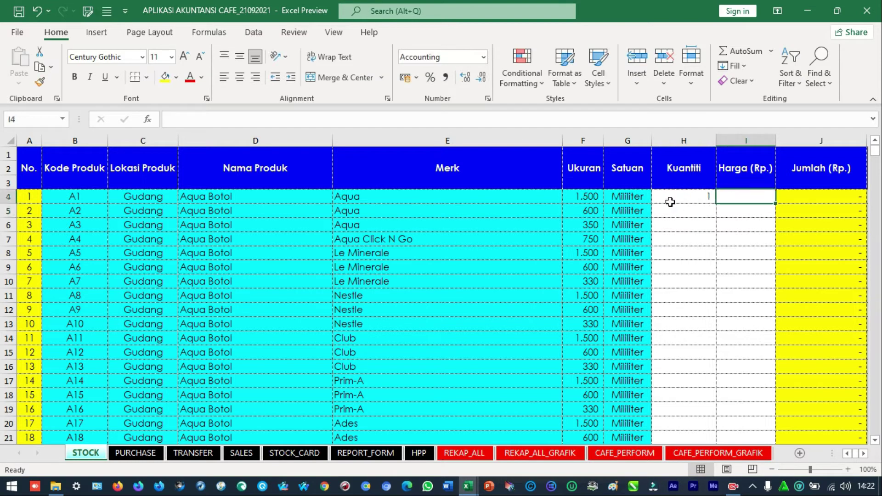
{"action": "type", "text": "3000"}
{"action": "key", "text": "Return"}
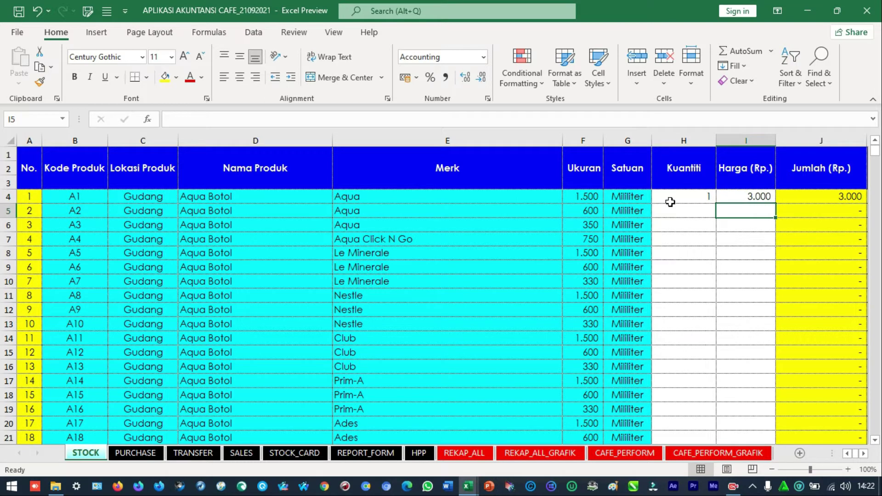
Change the opening quantity of product A1 on the STOCK sheet to 2
{"action": "key", "text": "Right"}
{"action": "key", "text": "Right"}
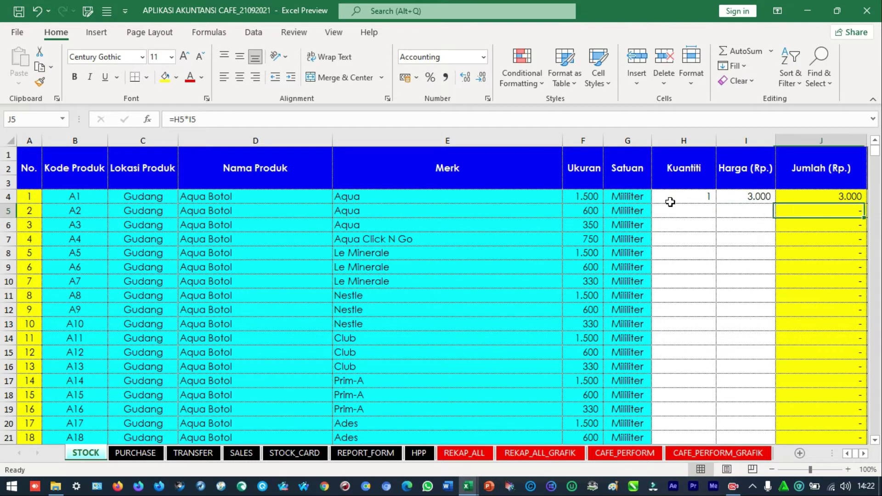
{"action": "key", "text": "Up"}
{"action": "key", "text": "Left"}
{"action": "key", "text": "Left"}
{"action": "key", "text": "Left"}
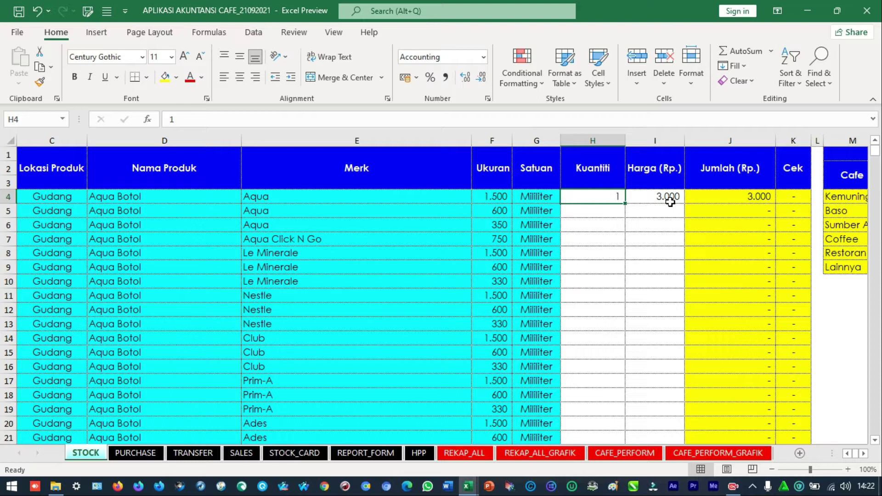
{"action": "type", "text": "2"}
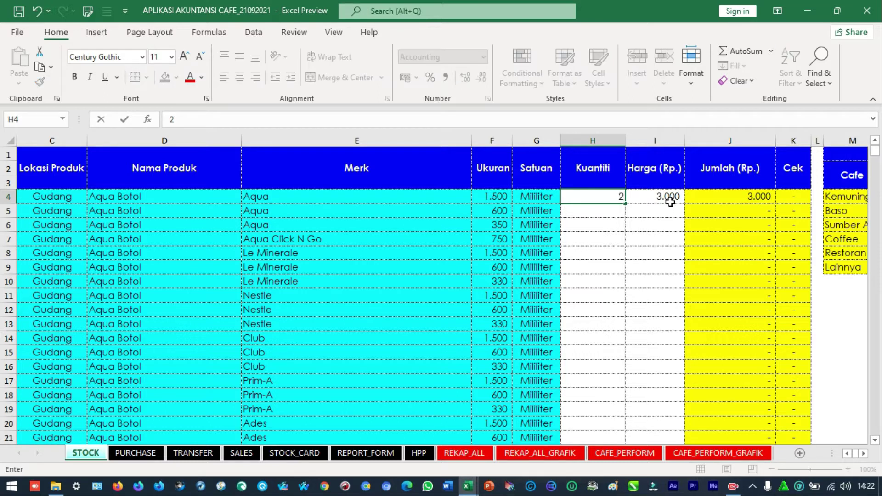
{"action": "key", "text": "Return"}
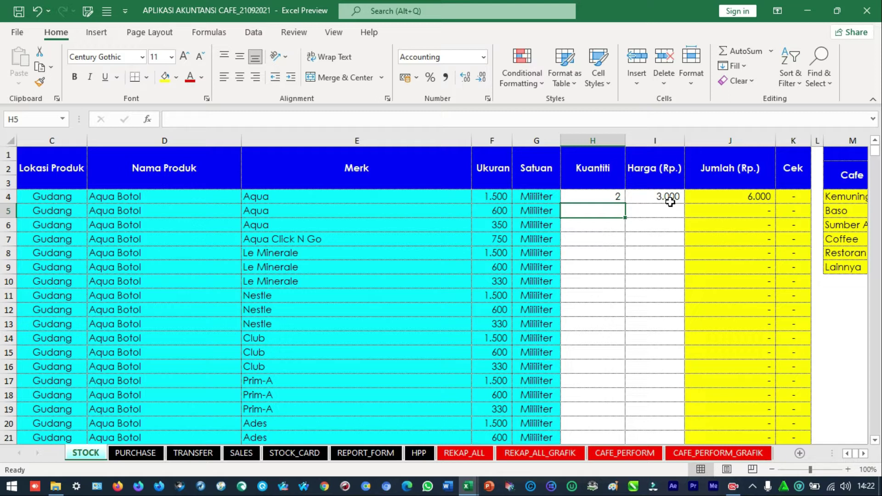
On the PURCHASE sheet, choose product code A1 for the first purchase row
{"action": "left_click", "coordinate": [122, 451]}
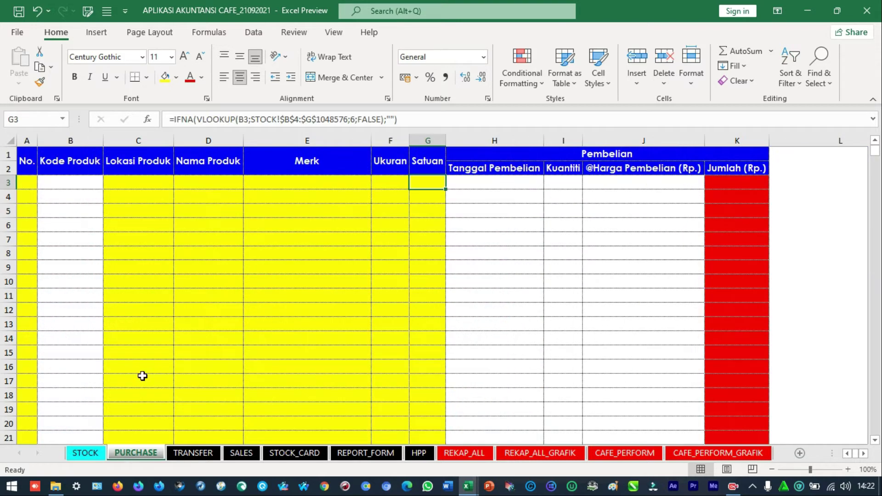
{"action": "left_click", "coordinate": [70, 183]}
{"action": "left_click", "coordinate": [109, 182]}
{"action": "mouse_move", "coordinate": [108, 199]}
{"action": "left_mouse_down"}
{"action": "mouse_move", "coordinate": [110, 234]}
{"action": "mouse_move", "coordinate": [113, 193]}
{"action": "left_mouse_up"}
{"action": "left_click", "coordinate": [46, 194]}
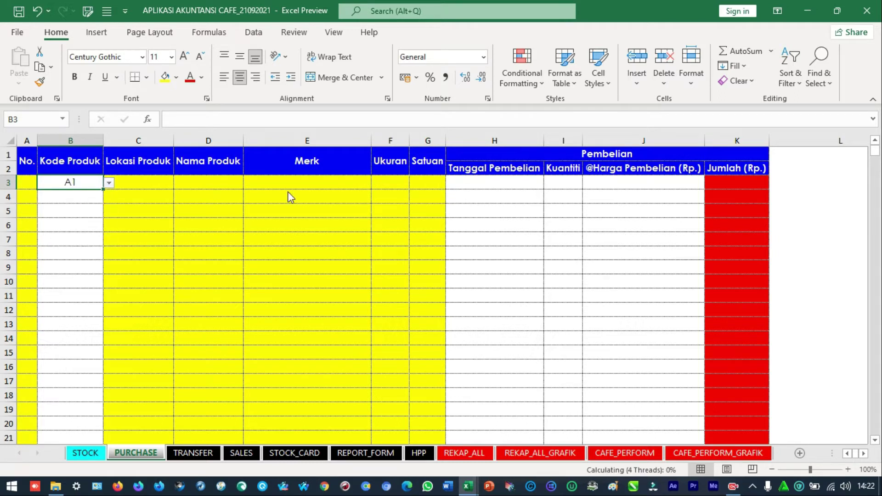
Enter 21/09/2021 as the purchase date of the A1 row
{"action": "left_click", "coordinate": [488, 184]}
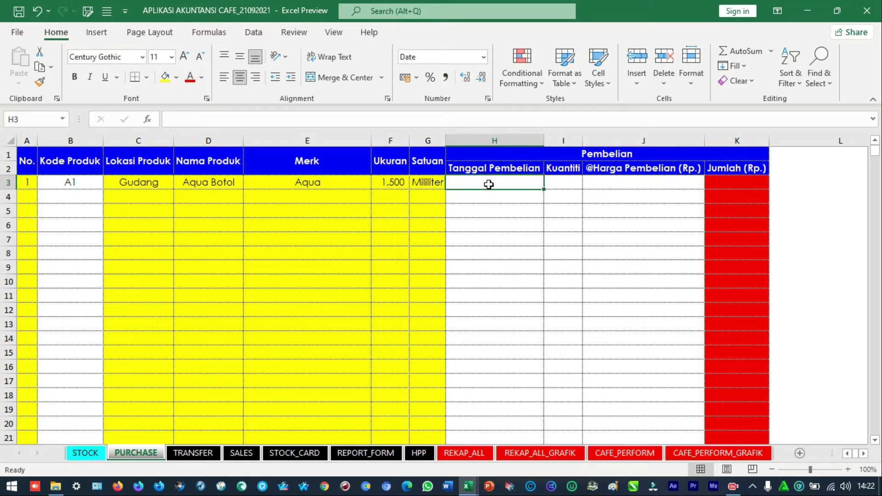
{"action": "type", "text": "1"}
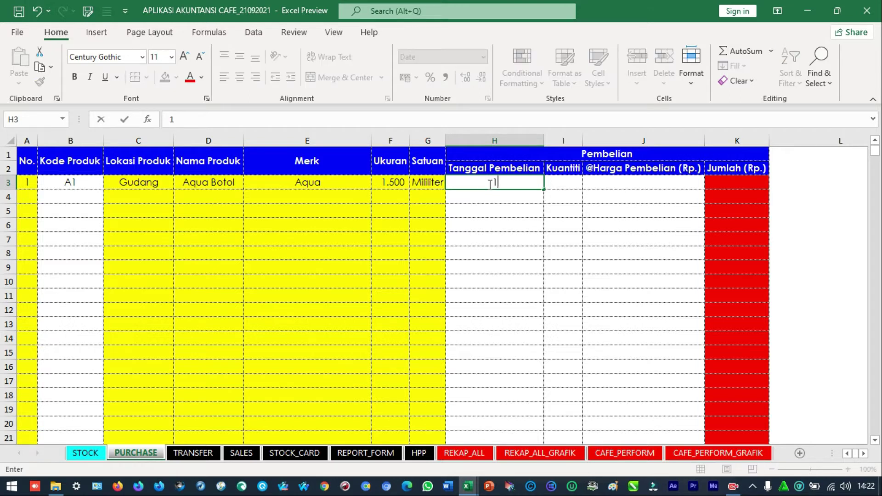
{"action": "type", "text": "9/2"}
{"action": "key", "text": "Escape"}
{"action": "type", "text": "21/09/2021"}
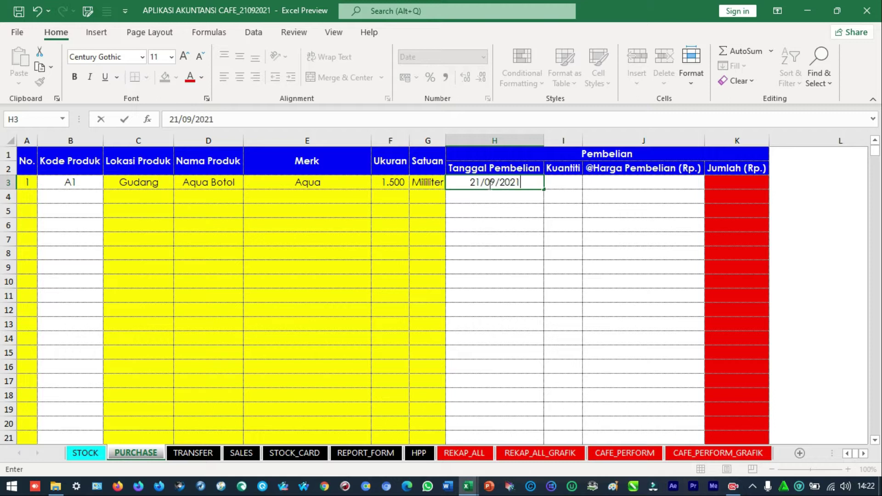
{"action": "key", "text": "Return"}
Set the A1 purchase to a quantity of 1 and a unit purchase price of 4000
{"action": "key", "text": "Up"}
{"action": "key", "text": "Right"}
{"action": "type", "text": "1"}
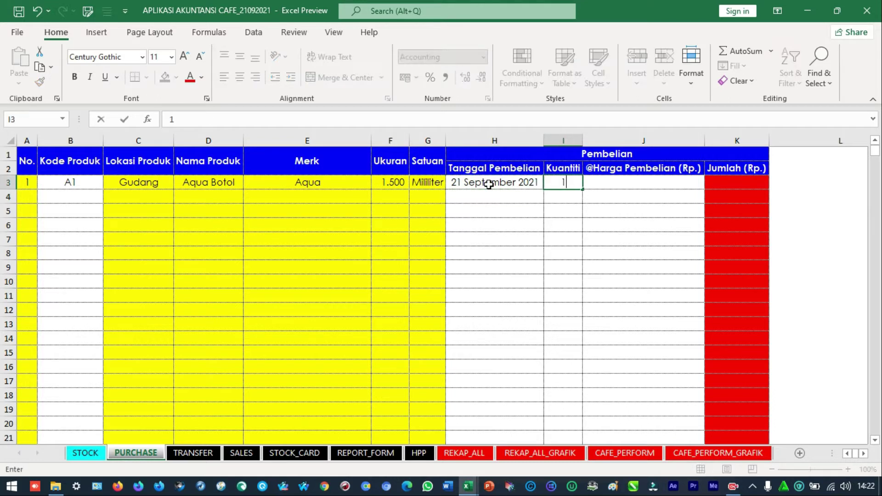
{"action": "key", "text": "Tab"}
{"action": "key", "text": "Up"}
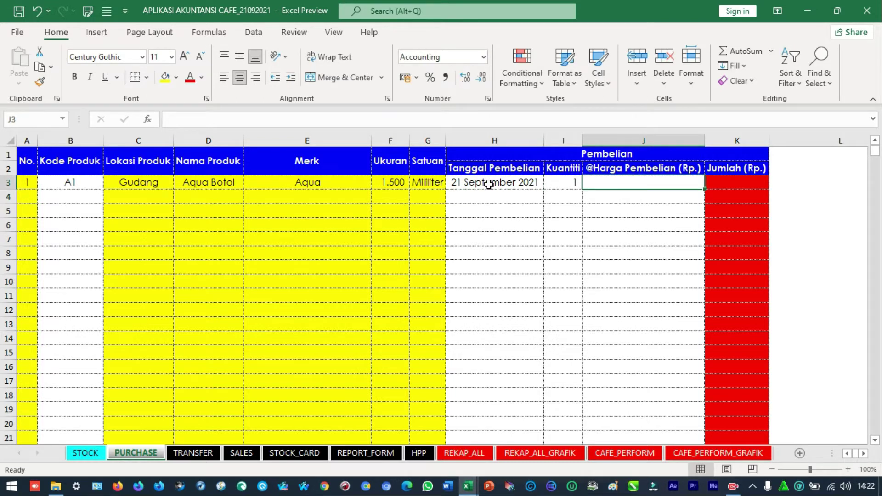
{"action": "type", "text": "4000"}
{"action": "key", "text": "Return"}
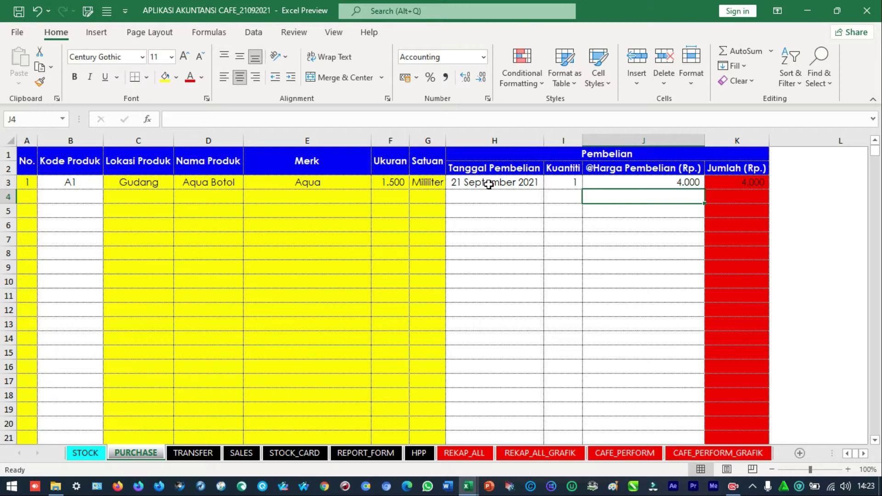
On the TRANSFER sheet, enter product code A1 in the first transfer row
{"action": "left_click", "coordinate": [194, 452]}
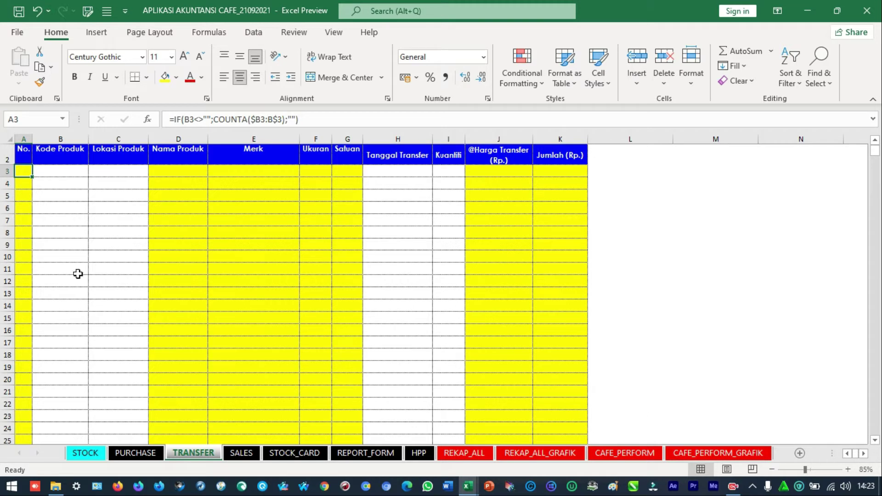
{"action": "left_click", "coordinate": [54, 193]}
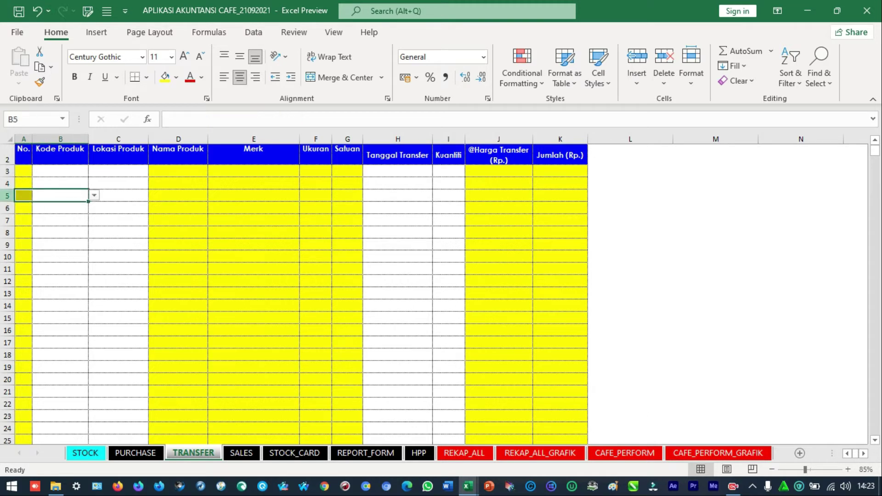
{"action": "left_click", "coordinate": [64, 171]}
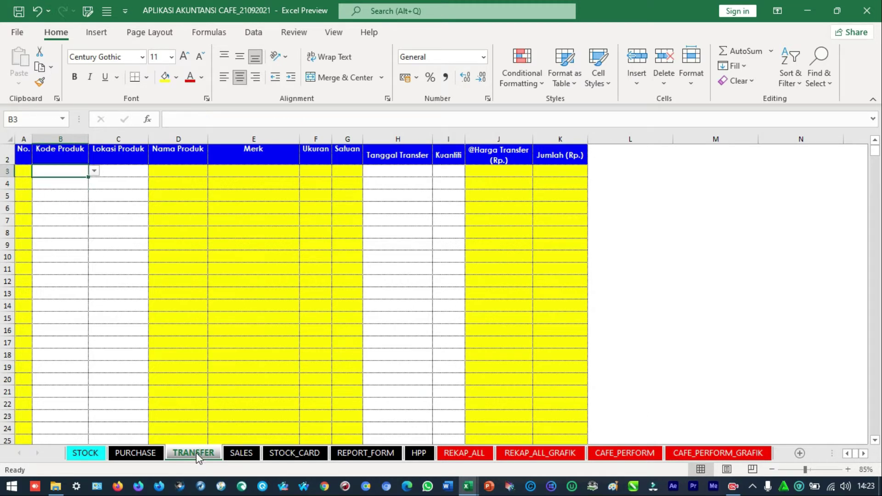
{"action": "left_click", "coordinate": [93, 171]}
{"action": "key", "text": "Escape"}
{"action": "left_click", "coordinate": [117, 174]}
{"action": "left_click", "coordinate": [73, 171]}
{"action": "type", "text": "A1"}
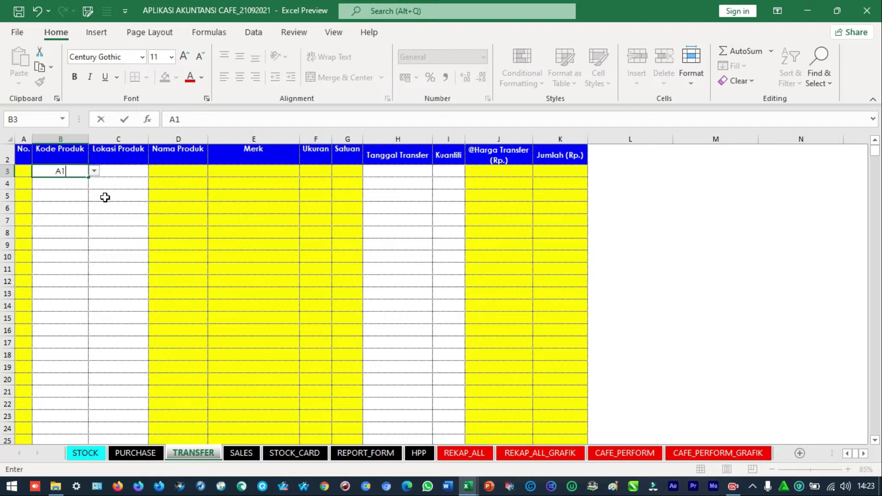
{"action": "left_click", "coordinate": [105, 197]}
Choose Kemuning as the product location for the A1 transfer
{"action": "left_click", "coordinate": [120, 173]}
{"action": "left_click", "coordinate": [153, 171]}
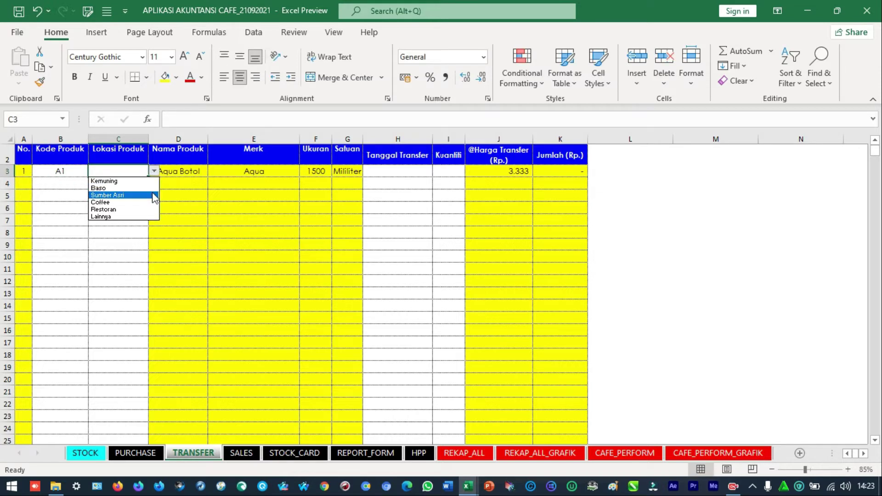
{"action": "left_click", "coordinate": [145, 182]}
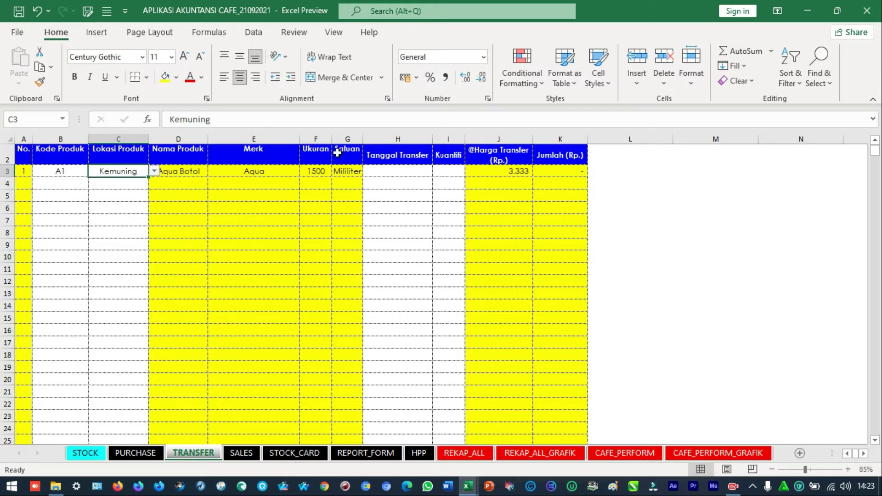
Enter the transfer date 21/09/2021 and a quantity of 1 for the A1 transfer to Kemuning
{"action": "left_click", "coordinate": [411, 169]}
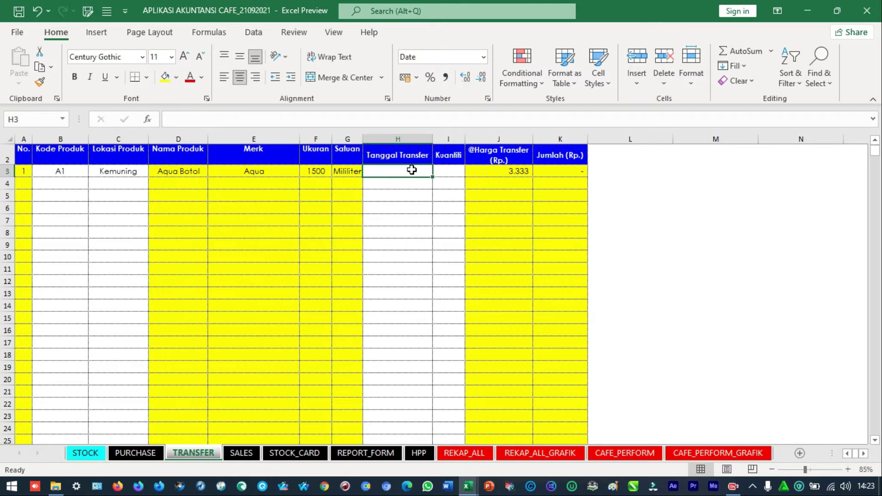
{"action": "type", "text": "21/09/2021"}
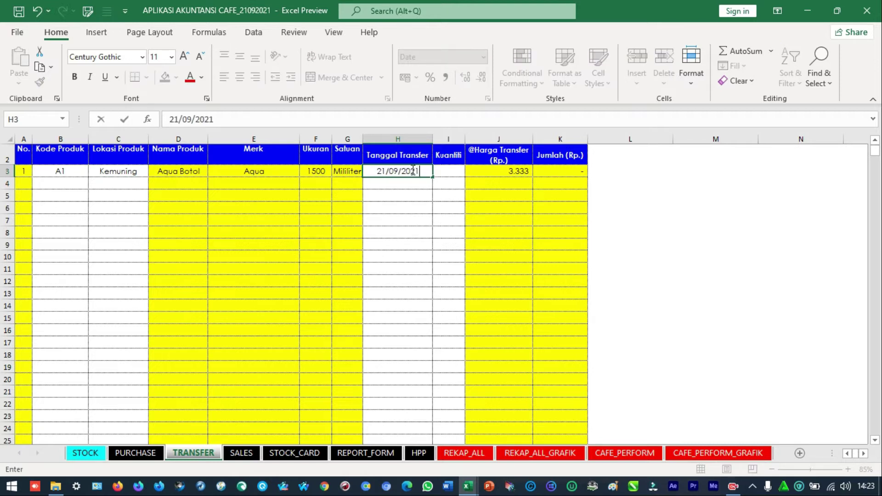
{"action": "key", "text": "Return"}
{"action": "key", "text": "Tab"}
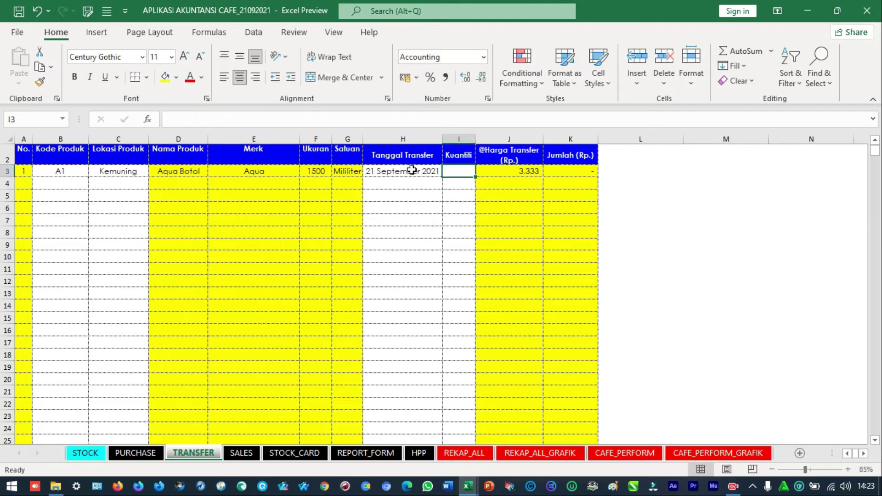
{"action": "type", "text": "1"}
{"action": "key", "text": "Return"}
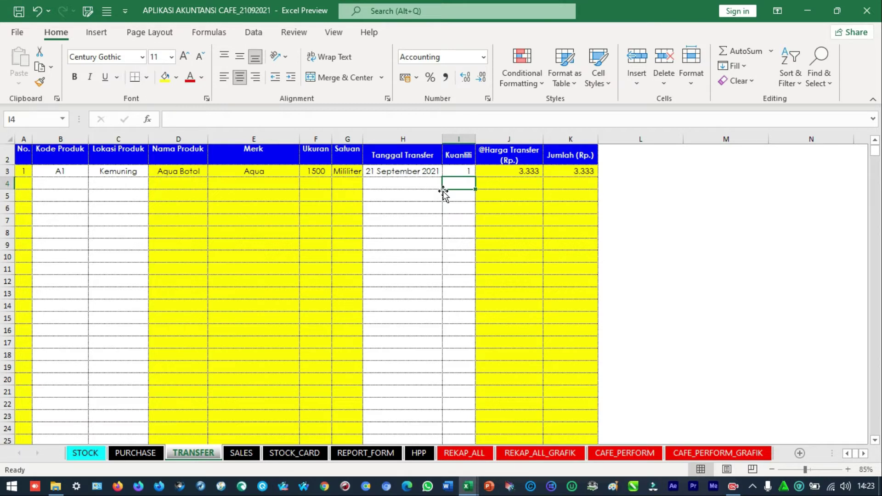
Open the HPP sheet and examine the totals row beneath the Control Semua Cafe section
{"action": "left_click", "coordinate": [418, 453]}
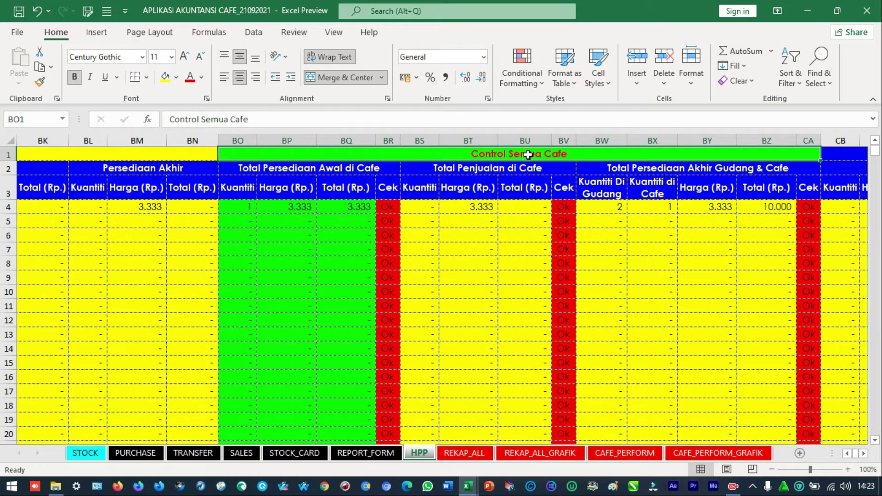
{"action": "left_click", "coordinate": [495, 265]}
{"action": "scroll", "coordinate": [496, 276], "scroll_direction": "down", "scroll_amount": 2}
{"action": "scroll", "coordinate": [496, 276], "scroll_direction": "down", "scroll_amount": 5}
{"action": "left_click_drag", "start_coordinate": [874, 156], "coordinate": [860, 432]}
{"action": "scroll", "coordinate": [710, 336], "scroll_direction": "up", "scroll_amount": 3}
Examine the STOCK AKHIR summary below the HPP totals and select the ending stock value for Gudang
{"action": "left_click", "coordinate": [804, 331]}
{"action": "key", "text": "Right"}
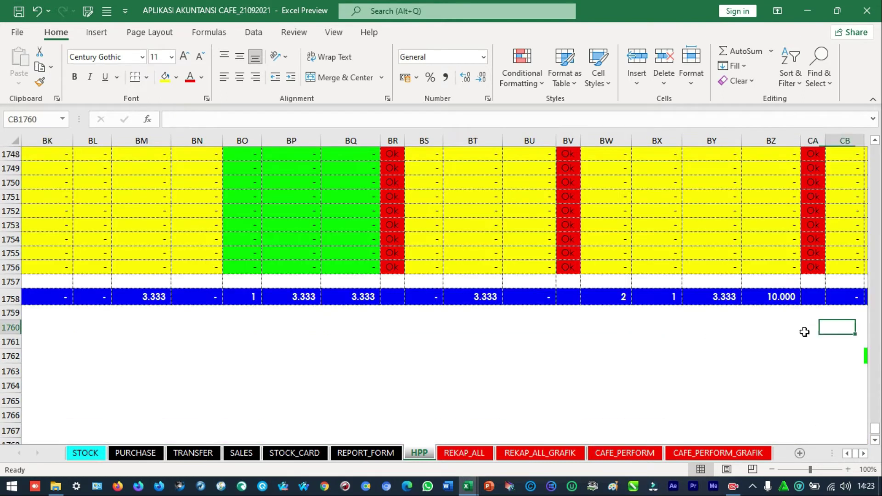
{"action": "key", "text": "Right"}
{"action": "key", "text": "Right"}
{"action": "key", "text": "Right"}
{"action": "key", "text": "Right"}
{"action": "key", "text": "Right"}
{"action": "key", "text": "Right"}
{"action": "key", "text": "Right"}
{"action": "key", "text": "Right"}
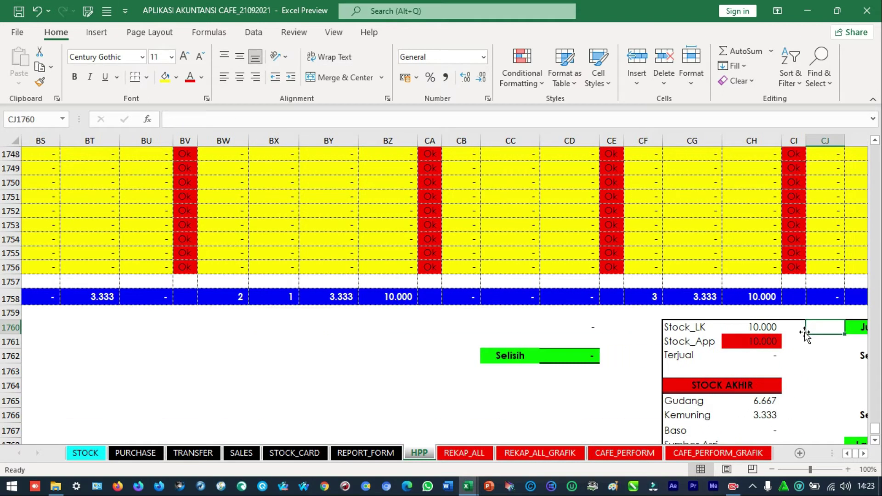
{"action": "key", "text": "Right"}
{"action": "key", "text": "Down"}
{"action": "key", "text": "Down"}
{"action": "key", "text": "Down"}
{"action": "key", "text": "Down"}
{"action": "key", "text": "Down"}
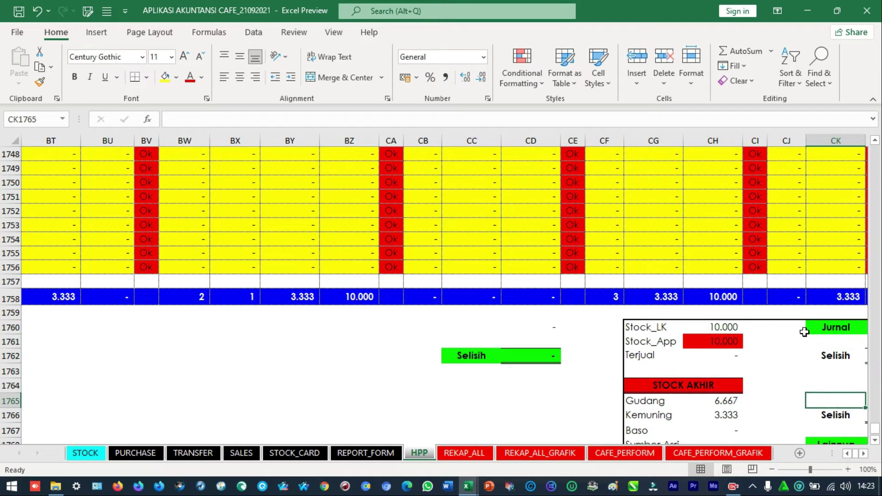
{"action": "key", "text": "Left"}
{"action": "scroll", "coordinate": [803, 335], "scroll_direction": "down", "scroll_amount": 3}
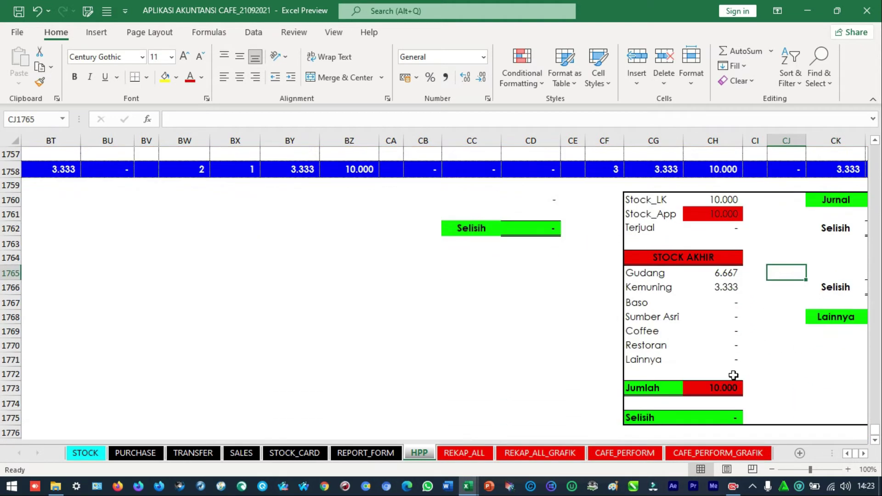
{"action": "mouse_move", "coordinate": [724, 275]}
{"action": "left_mouse_down"}
{"action": "mouse_move", "coordinate": [722, 293]}
{"action": "mouse_move", "coordinate": [724, 272]}
{"action": "left_mouse_up"}
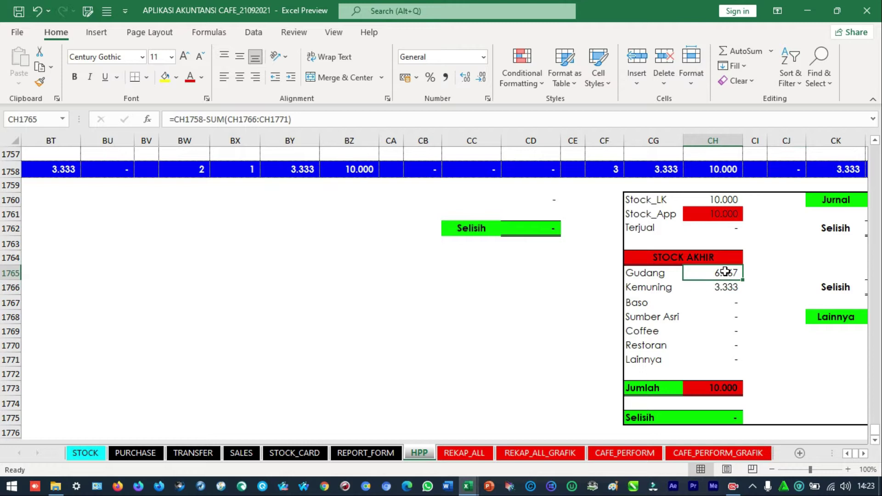
Compare the Gudang and Kemuning ending stock values in the STOCK AKHIR summary by selecting them together
{"action": "left_click", "coordinate": [722, 289]}
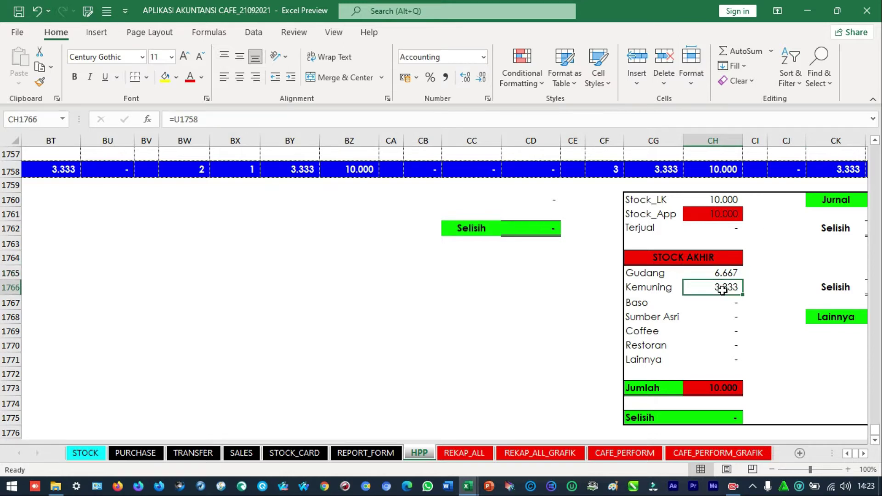
{"action": "left_click_drag", "start_coordinate": [722, 273], "coordinate": [726, 288]}
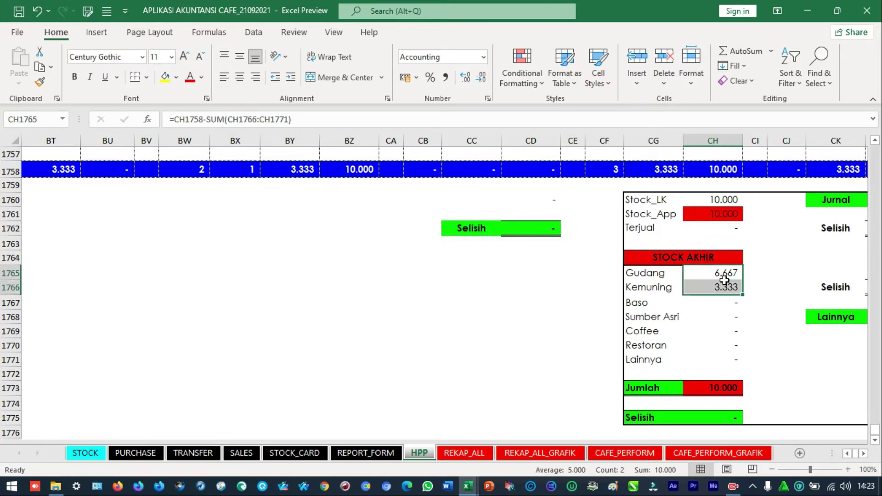
Inspect the formulas for quantity, price and total under Persediaan Akhir in the Control Gudang section for the first product row
{"action": "scroll", "coordinate": [742, 279], "scroll_direction": "up", "scroll_amount": 7}
{"action": "scroll", "coordinate": [742, 278], "scroll_direction": "up", "scroll_amount": 15}
{"action": "left_click_drag", "start_coordinate": [874, 427], "coordinate": [874, 152]}
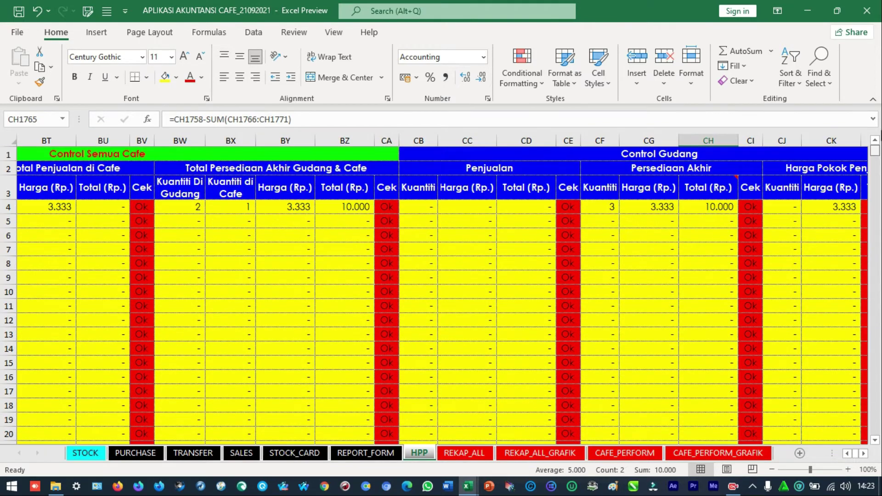
{"action": "left_click", "coordinate": [718, 207]}
{"action": "left_click", "coordinate": [606, 208]}
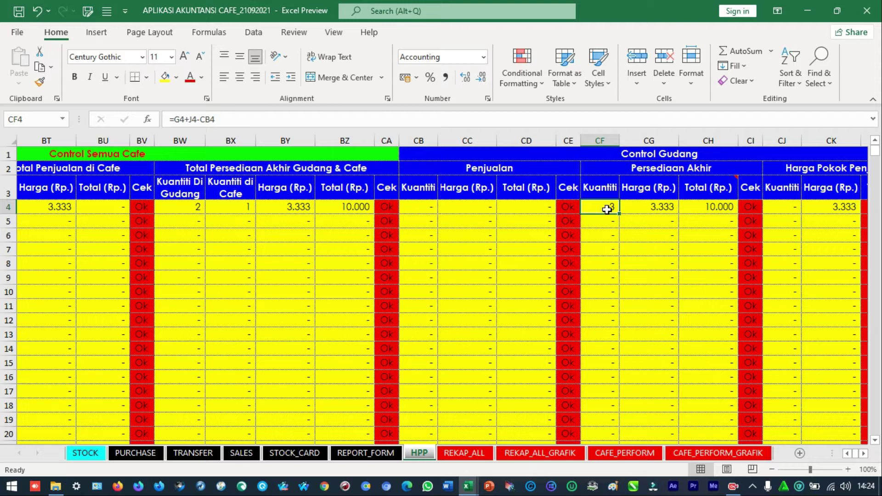
{"action": "left_click", "coordinate": [636, 208]}
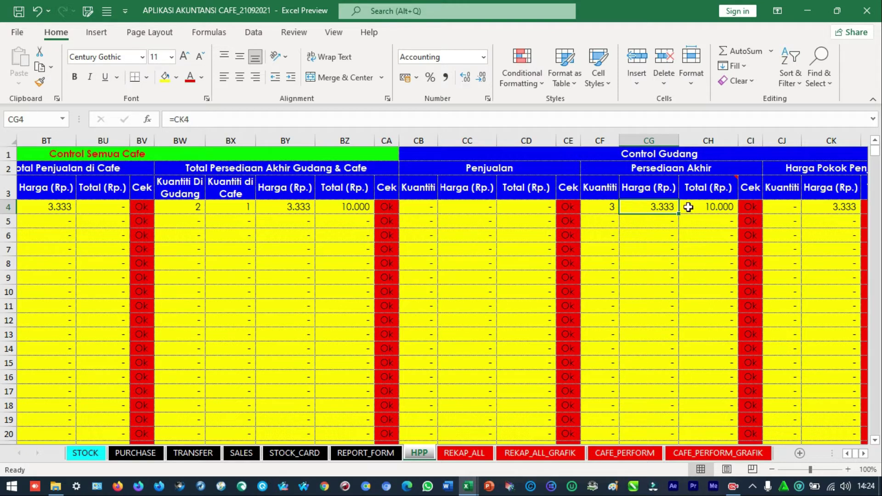
{"action": "left_click", "coordinate": [600, 209]}
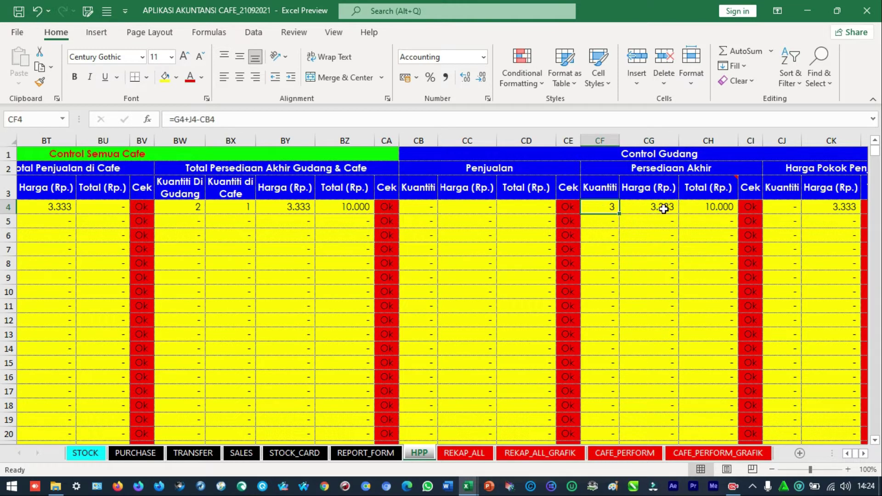
{"action": "left_click", "coordinate": [713, 209]}
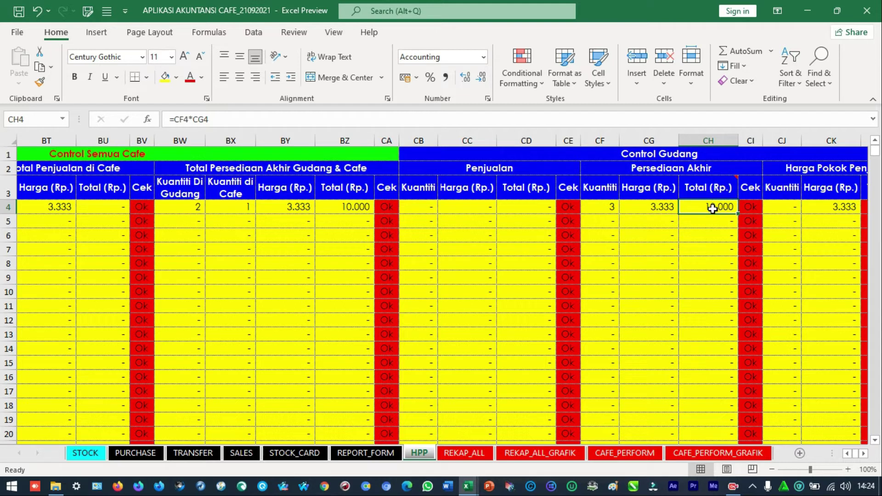
{"action": "left_click", "coordinate": [602, 208]}
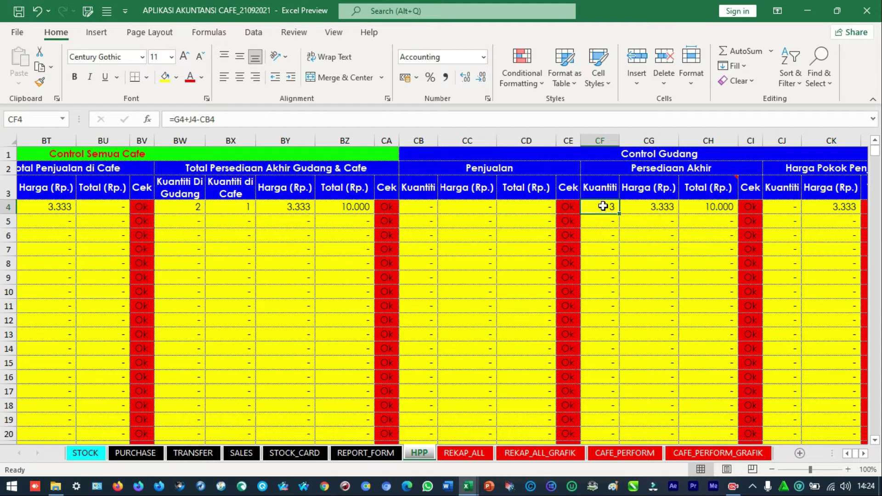
{"action": "left_click", "coordinate": [653, 206]}
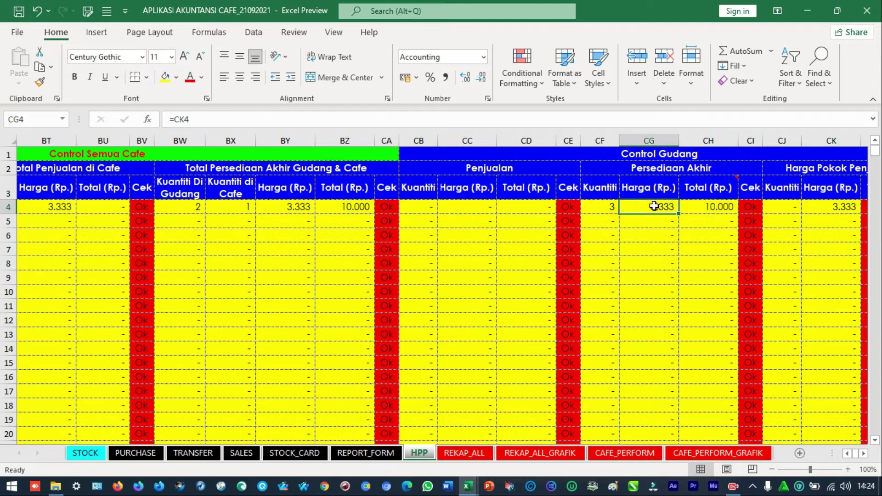
{"action": "double_click", "coordinate": [653, 207]}
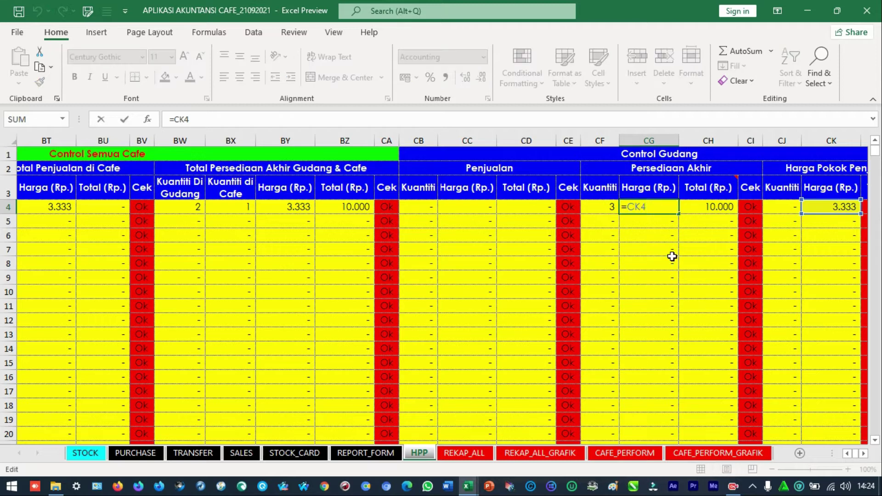
{"action": "key", "text": "Escape"}
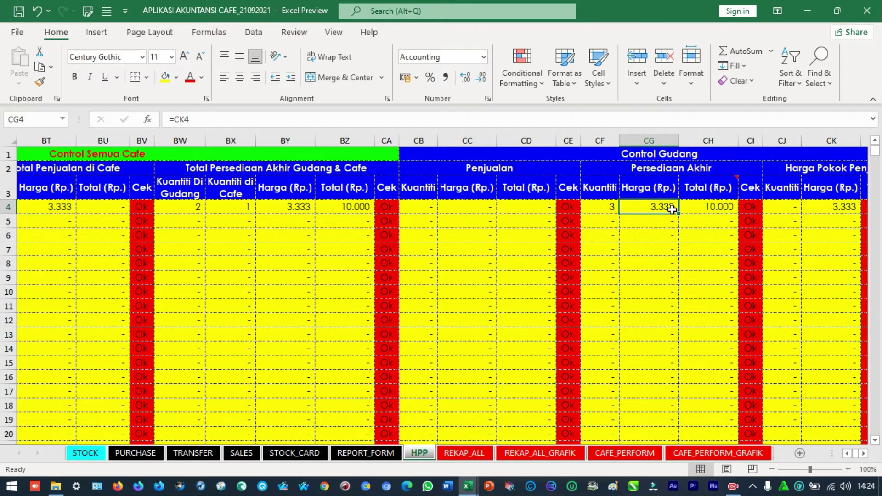
Recheck the Gudang and Kemuning values in the STOCK AKHIR summary against the A1 entry on the TRANSFER sheet, ending on HPP
{"action": "left_click_drag", "start_coordinate": [874, 154], "coordinate": [872, 430]}
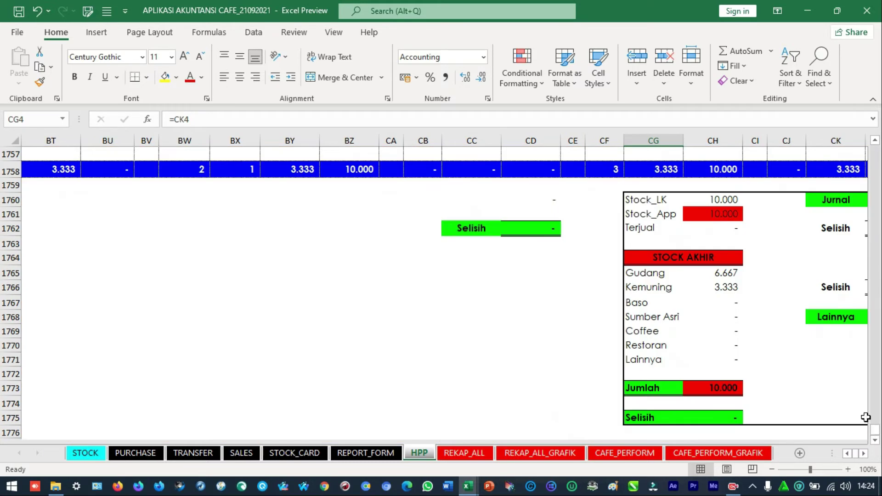
{"action": "left_click", "coordinate": [714, 277]}
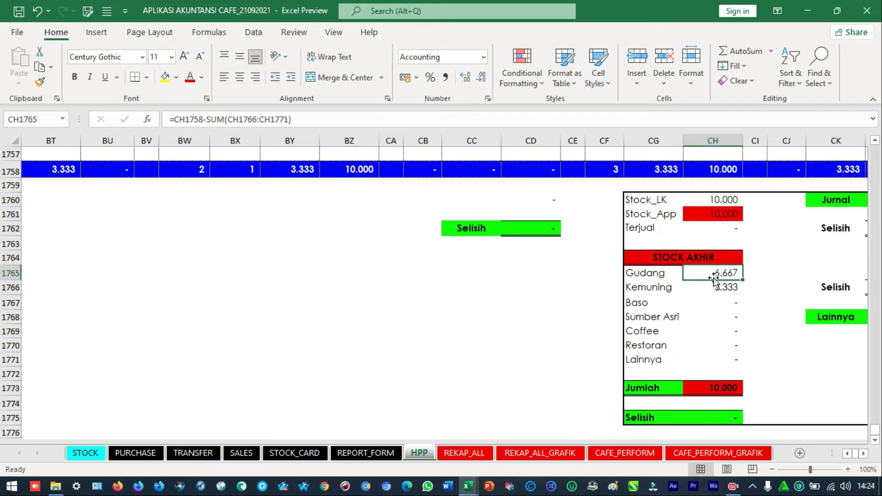
{"action": "left_click", "coordinate": [719, 287]}
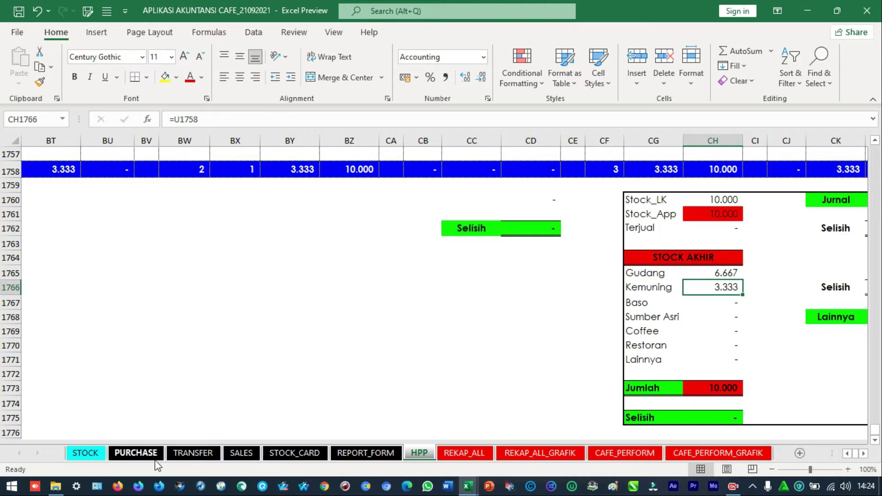
{"action": "left_click", "coordinate": [193, 453]}
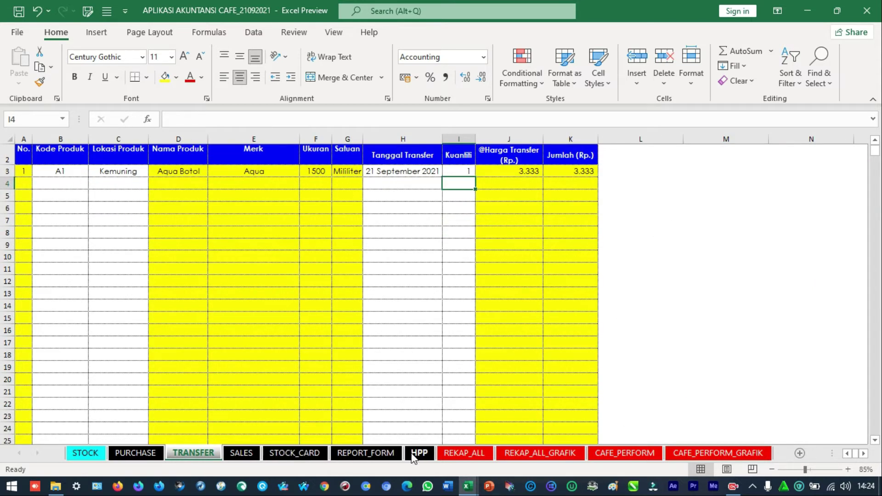
{"action": "left_click", "coordinate": [412, 453]}
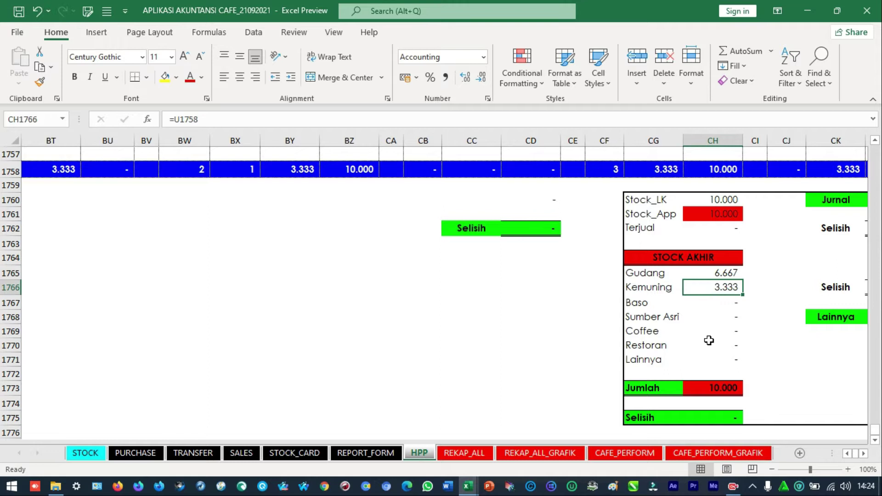
Go to the Kemuning section heading in the first row of the HPP sheet
{"action": "scroll", "coordinate": [710, 340], "scroll_direction": "up", "scroll_amount": 1}
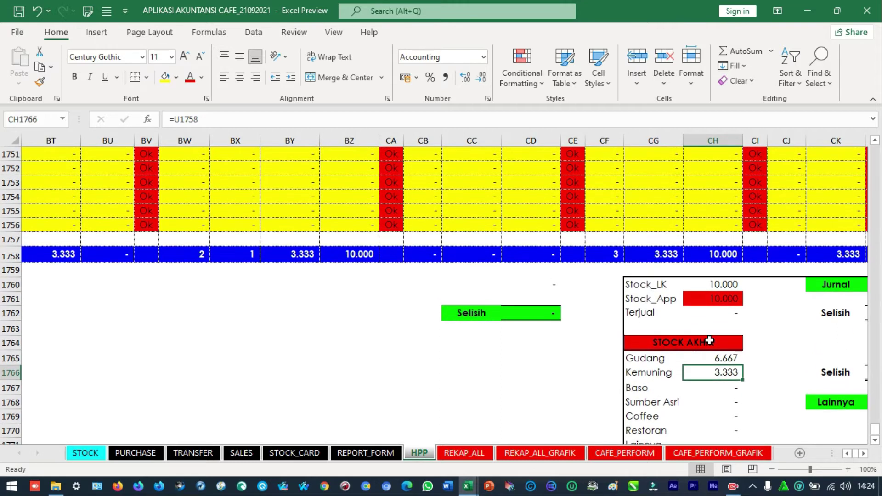
{"action": "scroll", "coordinate": [689, 289], "scroll_direction": "up", "scroll_amount": 6}
{"action": "left_click", "coordinate": [667, 240]}
{"action": "key", "text": "ctrl+Up"}
{"action": "key", "text": "ctrl+Up"}
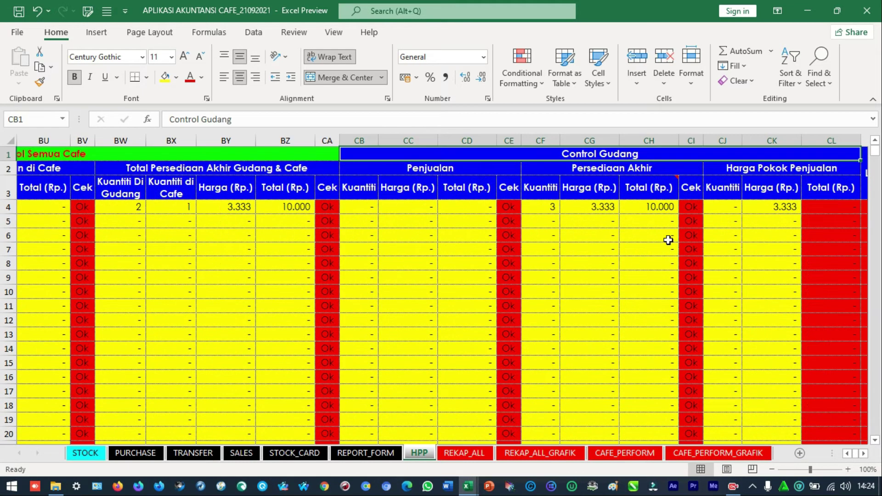
{"action": "key", "text": "ctrl+Left"}
{"action": "key", "text": "ctrl+Left"}
{"action": "key", "text": "ctrl+Left"}
{"action": "key", "text": "ctrl+Left"}
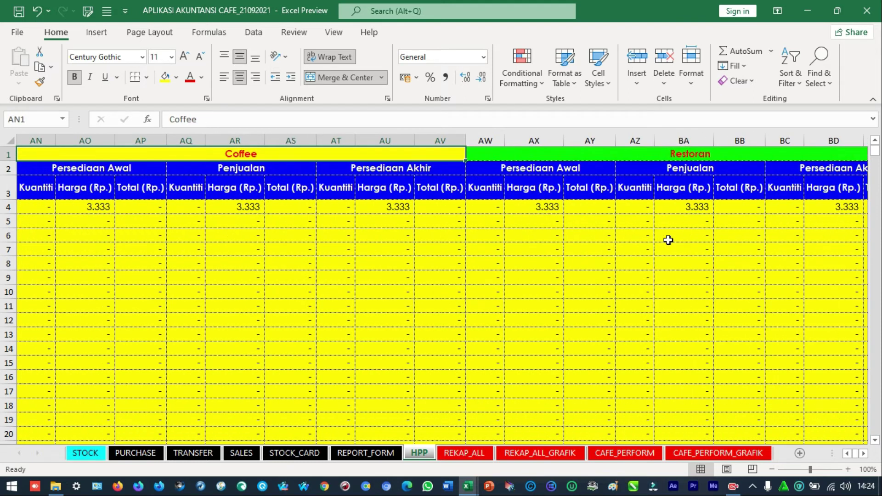
{"action": "key", "text": "ctrl+Left"}
{"action": "key", "text": "ctrl+Left"}
{"action": "key", "text": "ctrl+Left"}
{"action": "key", "text": "ctrl+Left"}
{"action": "key", "text": "Right"}
Review Kemuning's Persediaan Awal columns from their heading down to the totals row, ending back at the heading
{"action": "key", "text": "Down"}
{"action": "key", "text": "Down"}
{"action": "key", "text": "Up"}
{"action": "key", "text": "shift+Down"}
{"action": "key", "text": "shift+Down"}
{"action": "key", "text": "shift+Down"}
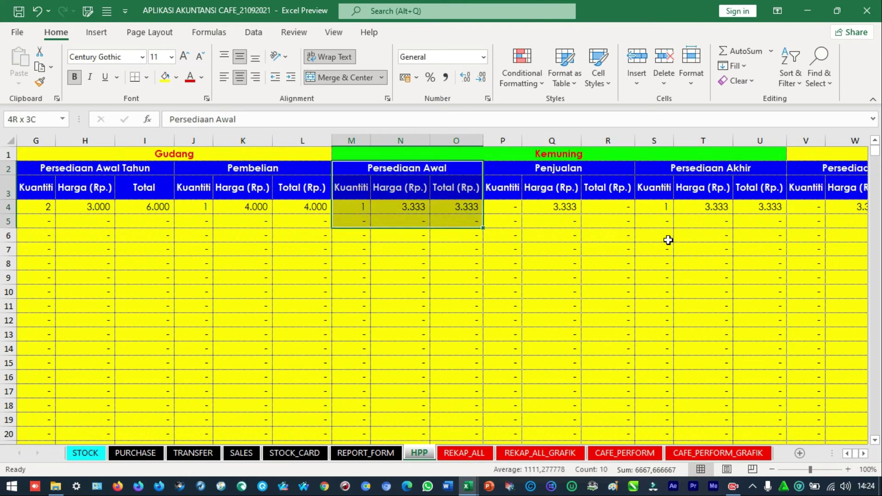
{"action": "key", "text": "ctrl+shift+Down"}
{"action": "key", "text": "ctrl+shift+Down"}
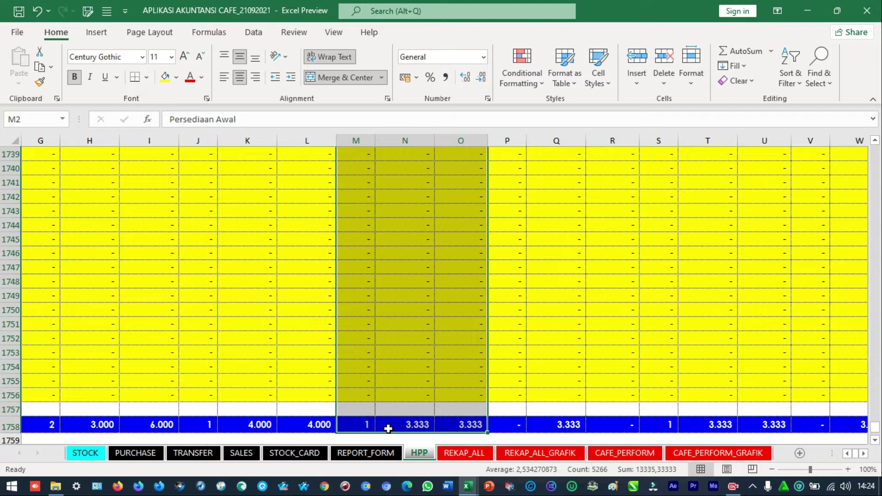
{"action": "left_click", "coordinate": [427, 281]}
{"action": "key", "text": "ctrl+Up"}
{"action": "key", "text": "Up"}
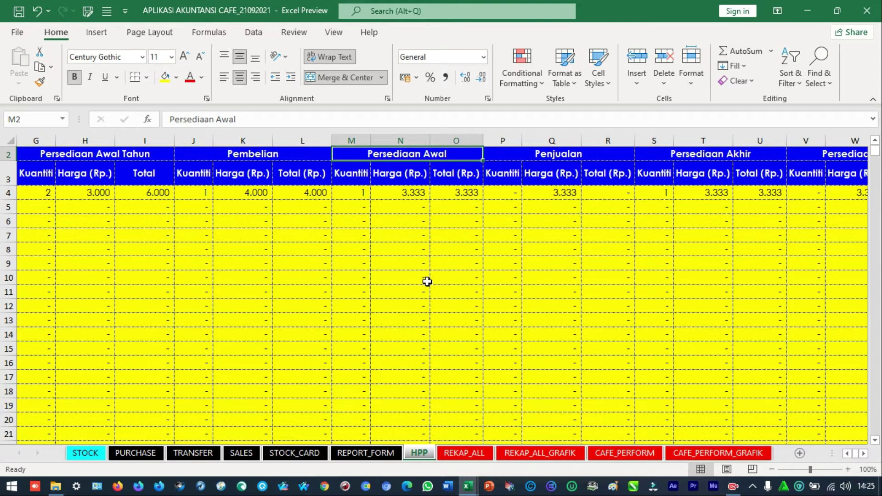
On the SALES sheet, enter product code A1 in the first row and choose Kemuning as its location
{"action": "left_click", "coordinate": [232, 458]}
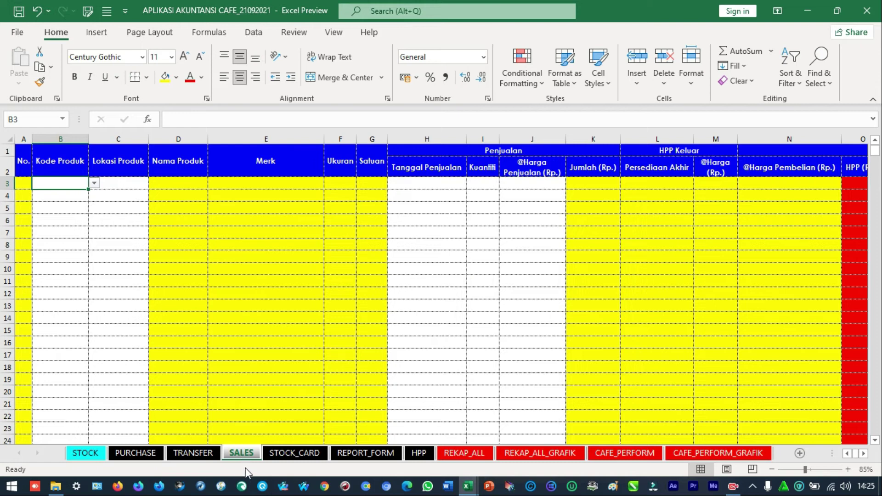
{"action": "type", "text": "A1"}
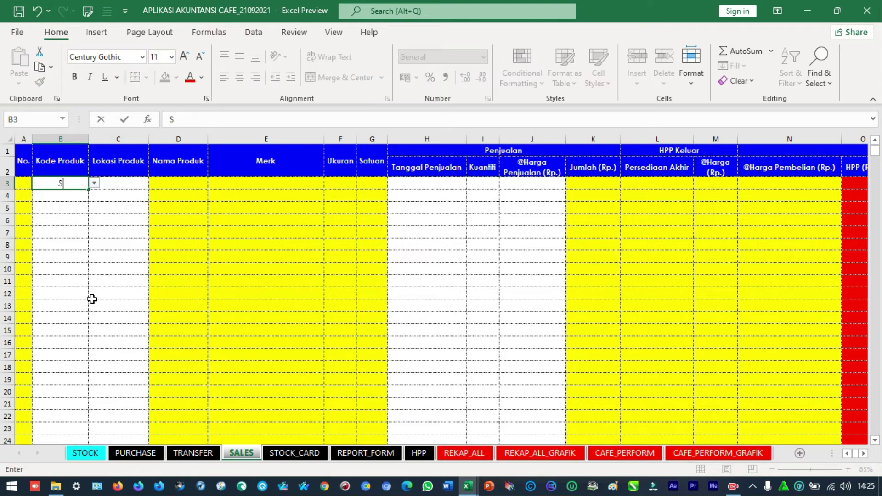
{"action": "left_click", "coordinate": [133, 234]}
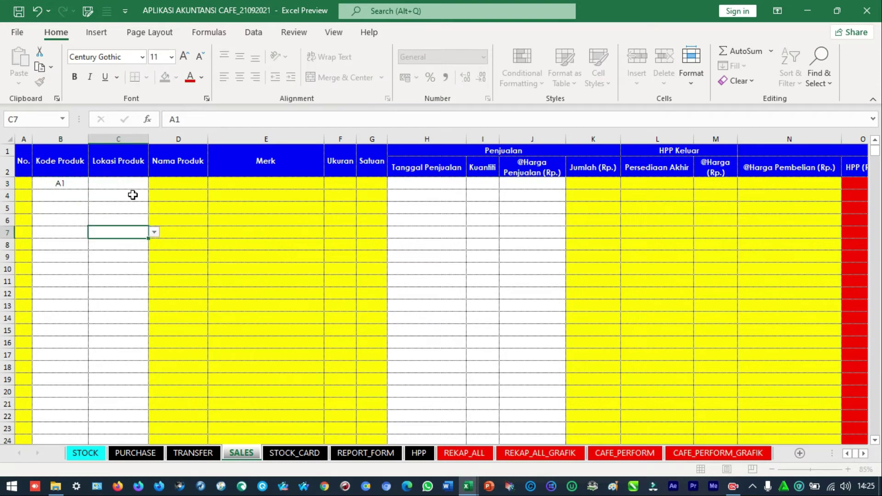
{"action": "left_click", "coordinate": [138, 183]}
{"action": "left_click", "coordinate": [154, 184]}
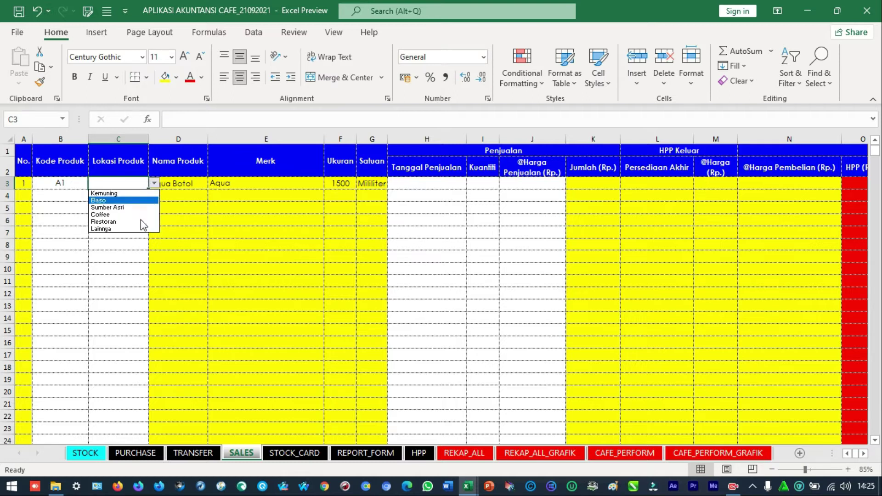
{"action": "left_click", "coordinate": [141, 193]}
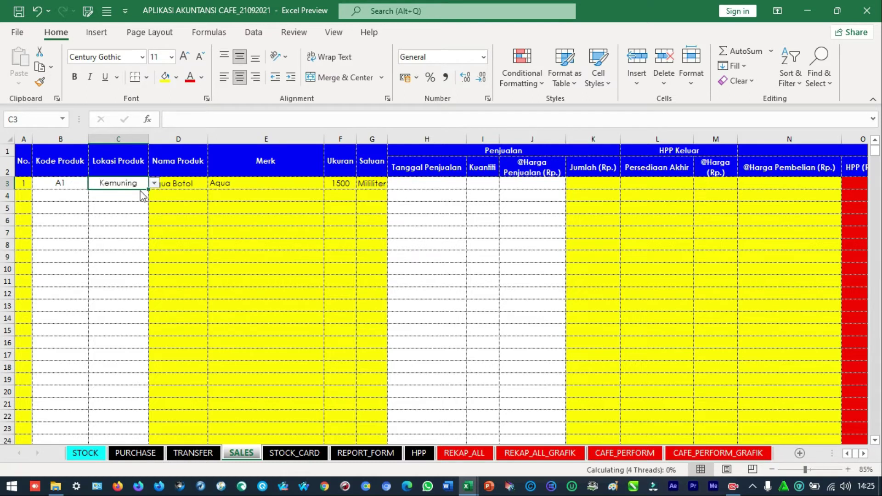
Enter the sale date 21/09/2021, a quantity of 1 and a selling price of 5000 for the A1 sale
{"action": "left_click", "coordinate": [443, 185]}
{"action": "type", "text": "2"}
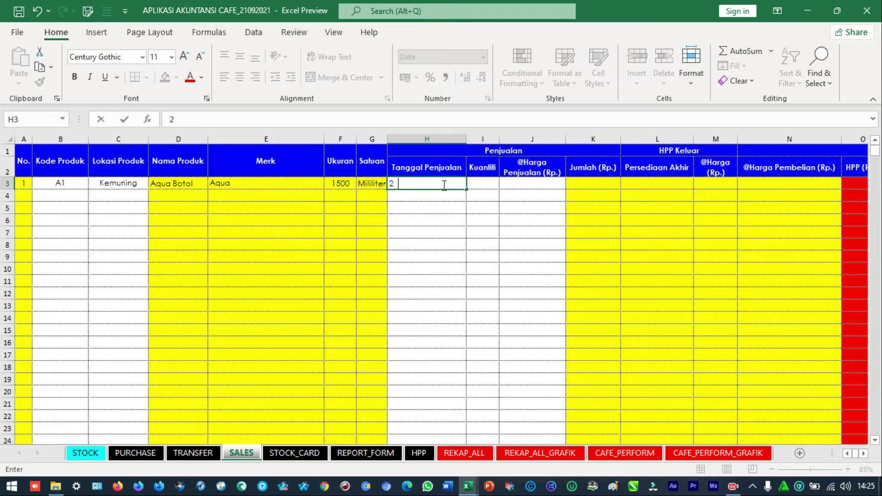
{"action": "type", "text": "1/09/2021"}
{"action": "key", "text": "Tab"}
{"action": "type", "text": "1"}
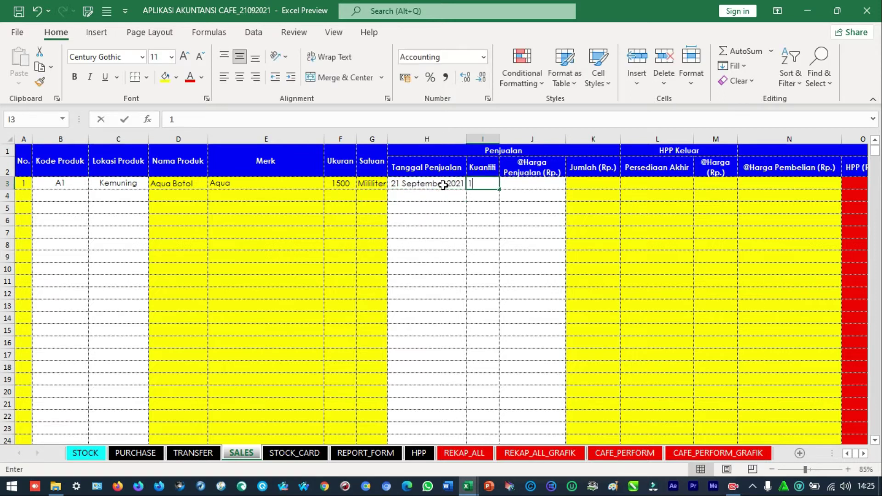
{"action": "key", "text": "ctrl+Return"}
{"action": "key", "text": "Tab"}
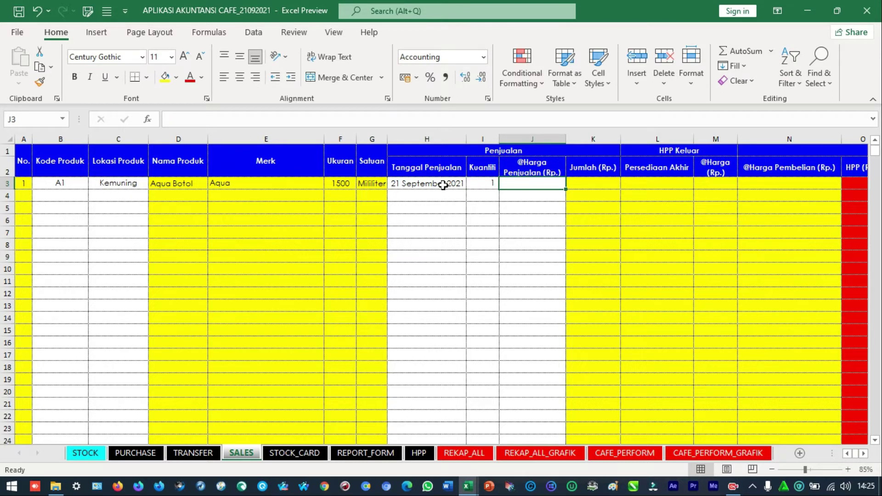
{"action": "type", "text": "50000"}
{"action": "key", "text": "BackSpace"}
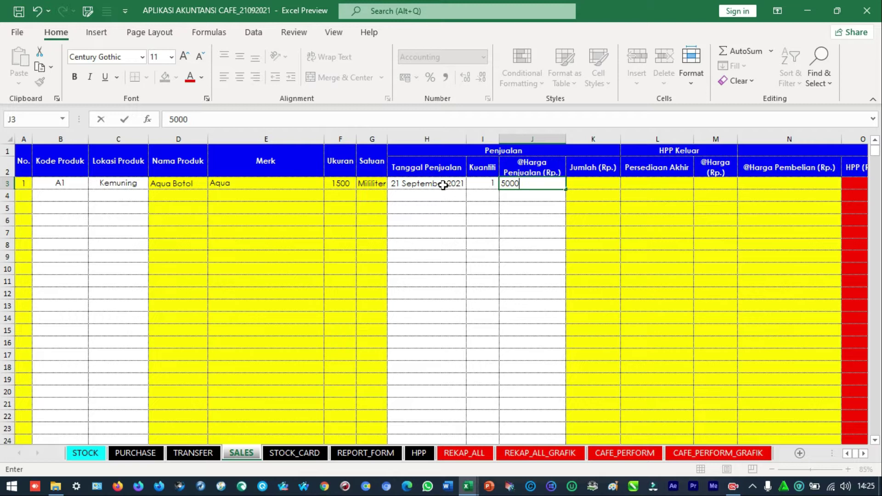
{"action": "key", "text": "ctrl+Return"}
Examine the A1 sale's calculated columns from Jumlah through HPP Keluar and Beban Per Transaksi Penjualan to Laba Bersih
{"action": "key", "text": "Tab"}
{"action": "key", "text": "Tab"}
{"action": "key", "text": "Tab"}
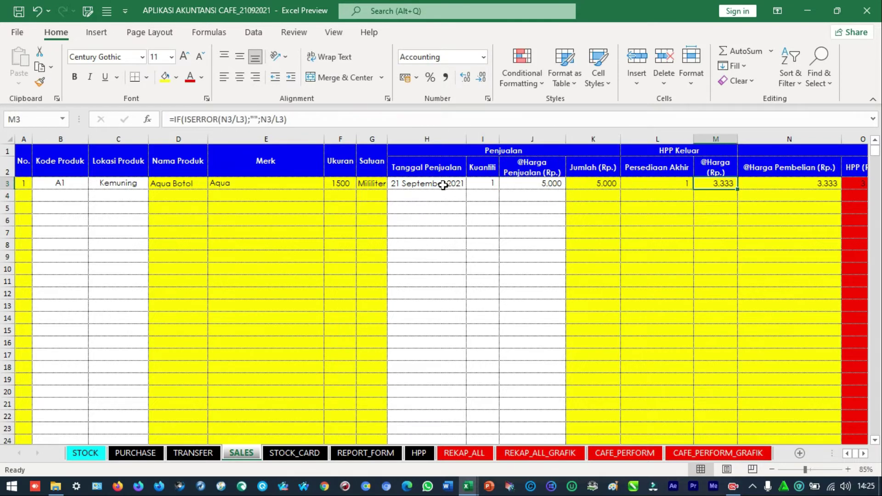
{"action": "key", "text": "Tab"}
{"action": "key", "text": "Tab"}
{"action": "key", "text": "Tab"}
{"action": "key", "text": "Tab"}
{"action": "key", "text": "Tab"}
{"action": "key", "text": "Tab"}
{"action": "key", "text": "Tab"}
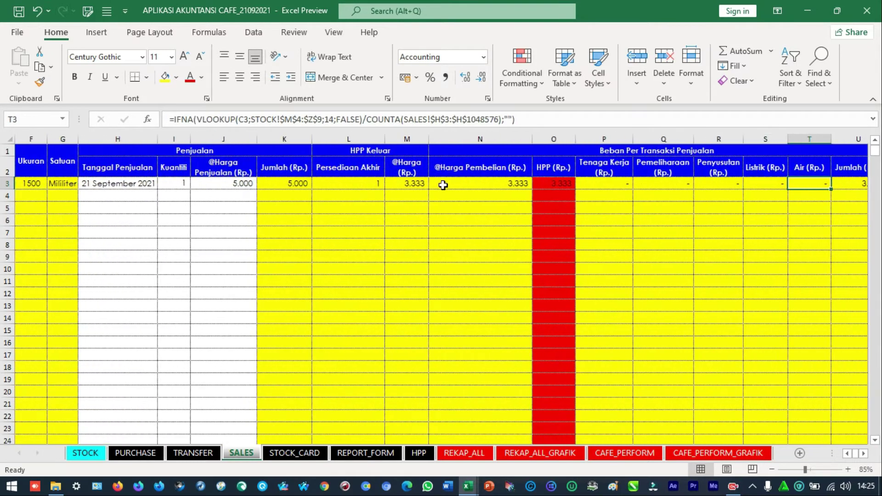
{"action": "key", "text": "Tab"}
{"action": "key", "text": "Tab"}
{"action": "key", "text": "Tab"}
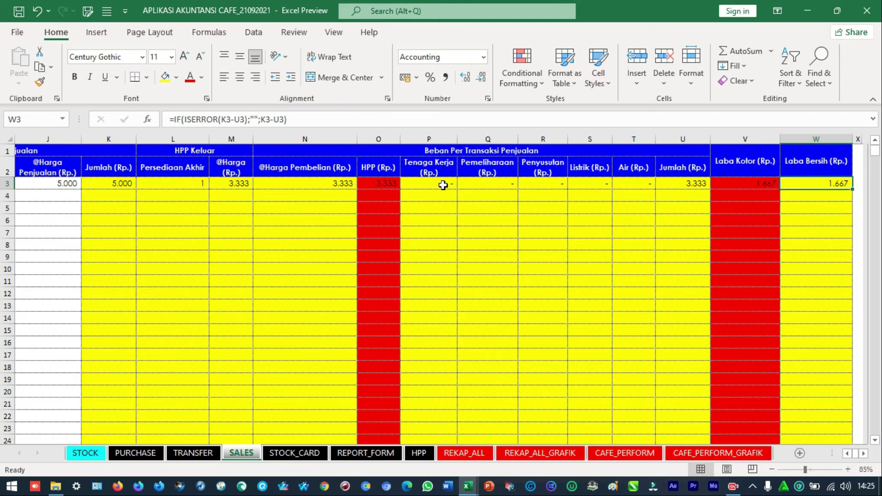
Trace the A1 sale's calculated values back from Laba Bersih through the Beban columns to the HPP Keluar unit price
{"action": "key", "text": "shift+Tab"}
{"action": "key", "text": "shift+Tab"}
{"action": "key", "text": "shift+Tab"}
{"action": "key", "text": "shift+Tab"}
{"action": "key", "text": "shift+Tab"}
{"action": "key", "text": "shift+Tab"}
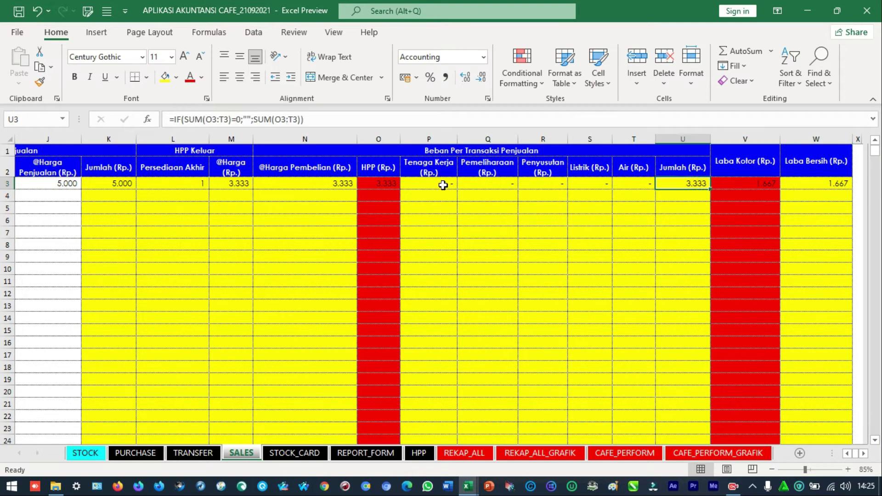
{"action": "key", "text": "shift+Tab"}
{"action": "key", "text": "shift+Tab"}
{"action": "key", "text": "shift+Tab"}
{"action": "key", "text": "shift+Tab"}
{"action": "key", "text": "shift+Right"}
{"action": "key", "text": "shift+Left"}
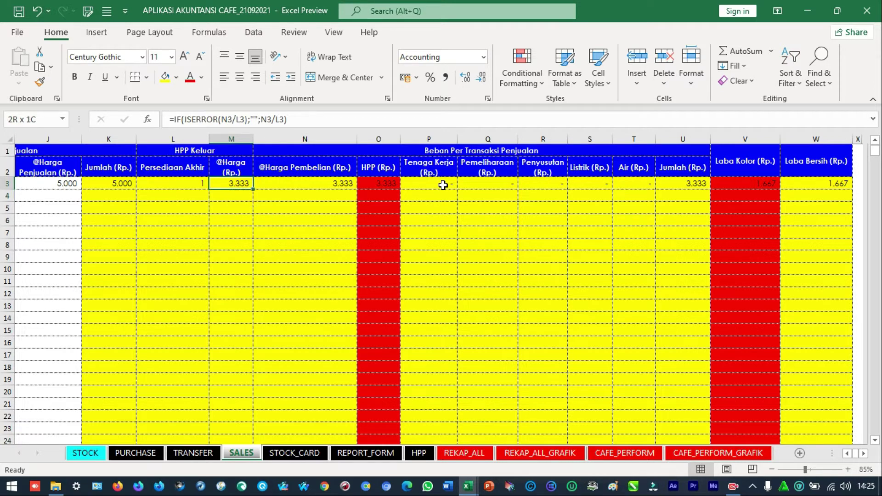
Compare the A1 sale's selling amount and HPP Keluar values with its Laba Kotor and Laba Bersih
{"action": "key", "text": "shift+Tab"}
{"action": "key", "text": "shift+Tab"}
{"action": "key", "text": "shift+Tab"}
{"action": "key", "text": "Tab"}
{"action": "key", "text": "Tab"}
{"action": "key", "text": "ctrl+Right"}
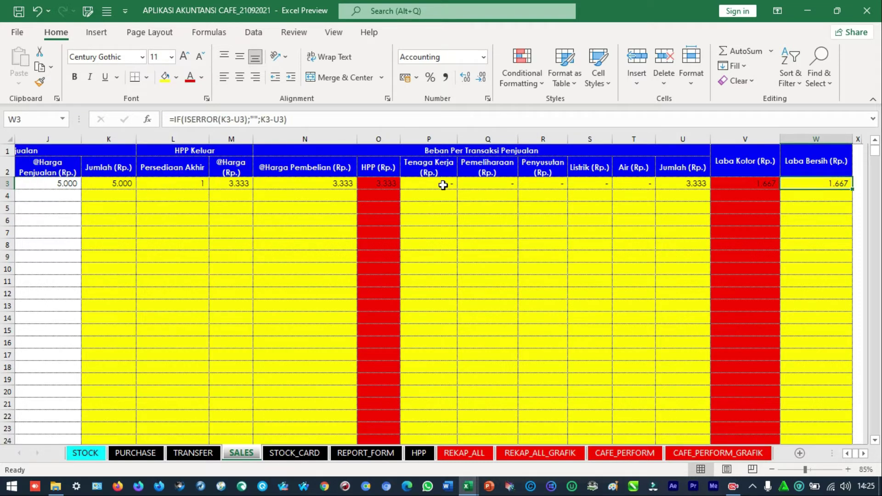
{"action": "key", "text": "shift+Left"}
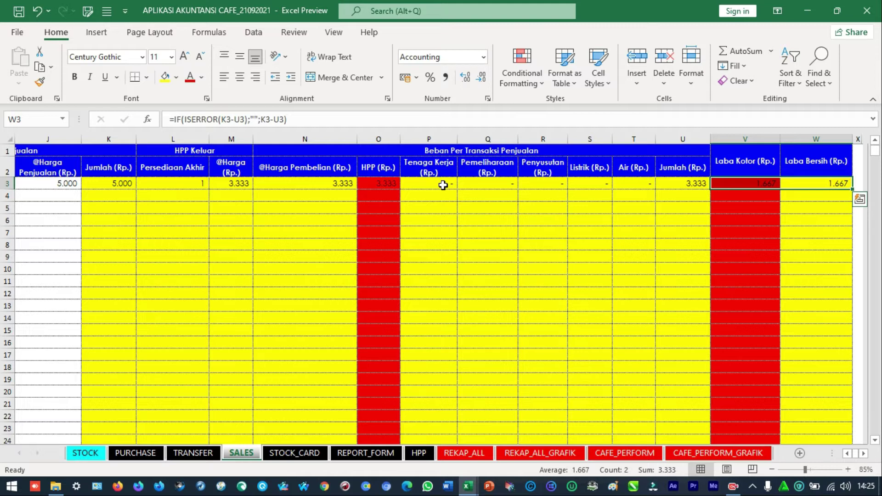
Examine the A1 sale's expense columns from Tenaga Kerja through Pemeliharaan, Penyusutan and Listrik to Air
{"action": "left_click", "coordinate": [442, 169]}
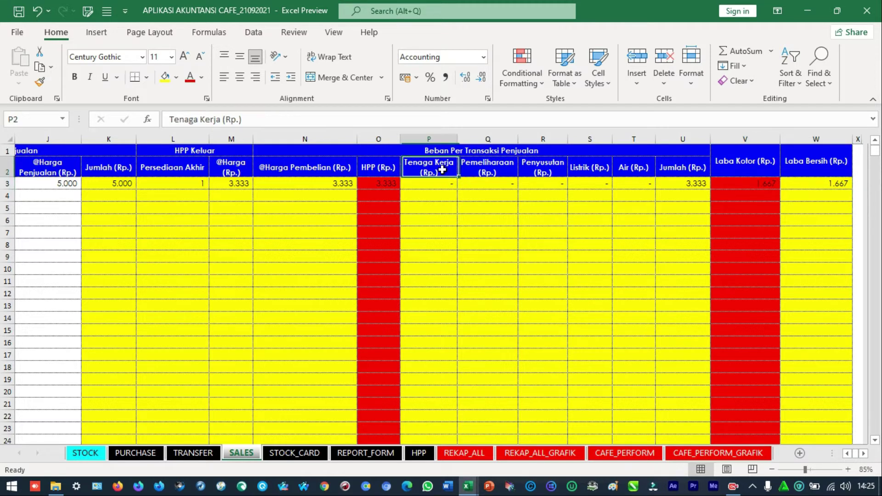
{"action": "key", "text": "shift+Right"}
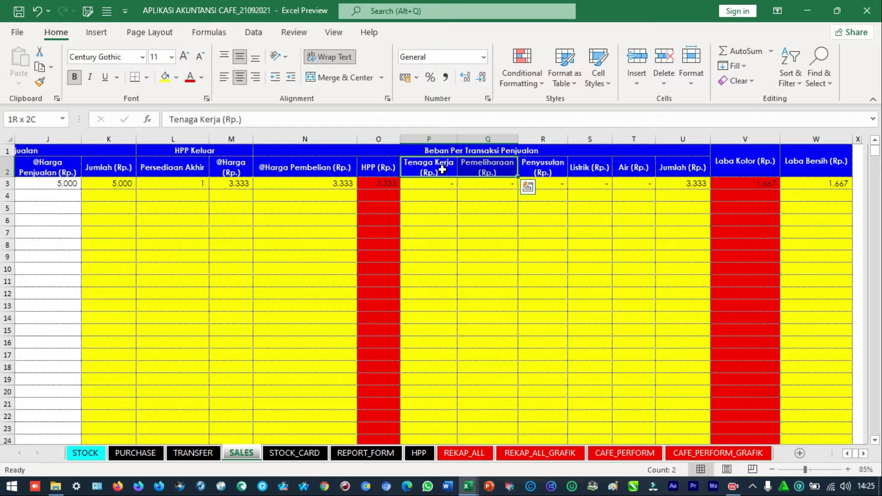
{"action": "key", "text": "shift+Right"}
{"action": "key", "text": "shift+Right"}
{"action": "key", "text": "shift+Right"}
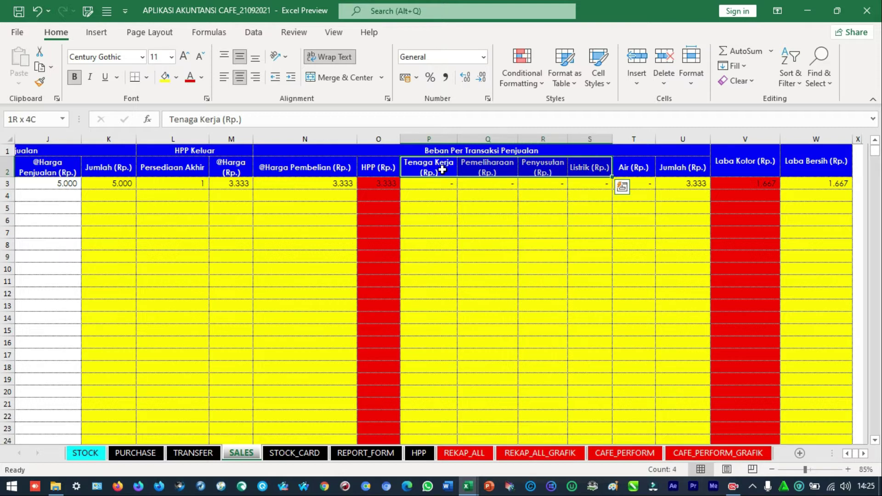
{"action": "key", "text": "shift+Down"}
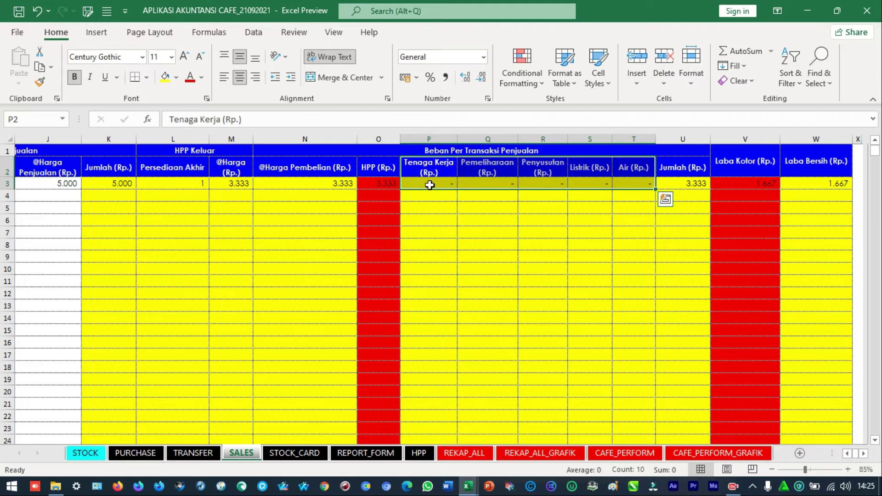
{"action": "left_click", "coordinate": [584, 239]}
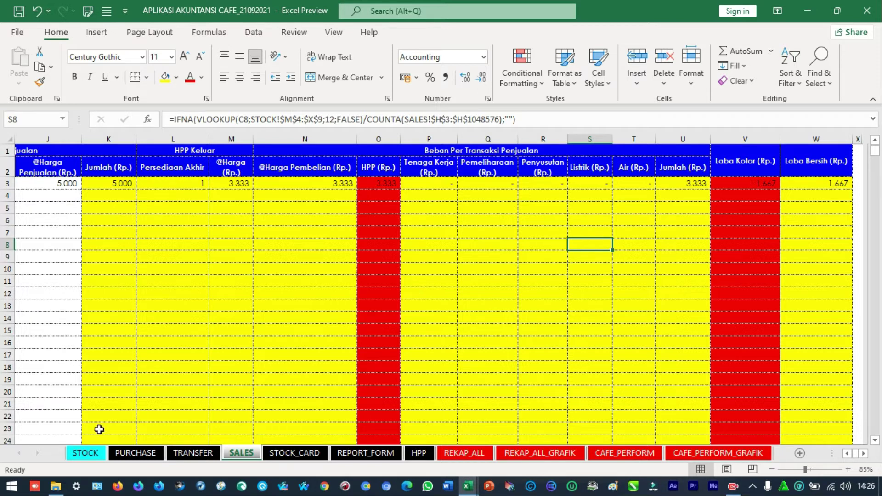
On the STOCK sheet, review Kemuning's Argo start date, end date and Hari count in the Beban table
{"action": "left_click", "coordinate": [95, 452]}
{"action": "left_click", "coordinate": [819, 196]}
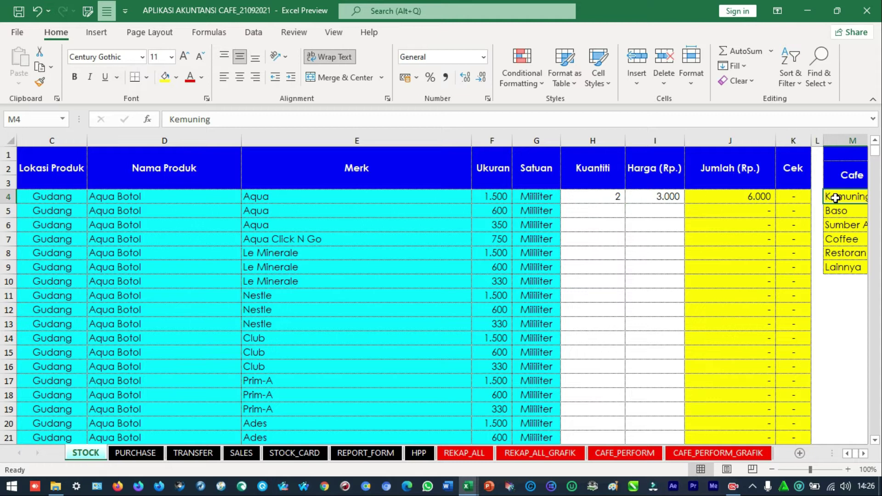
{"action": "key", "text": "Right"}
{"action": "key", "text": "Right"}
{"action": "key", "text": "Right"}
{"action": "key", "text": "Right"}
{"action": "key", "text": "Left"}
{"action": "key", "text": "Right"}
{"action": "key", "text": "Left"}
{"action": "key", "text": "Left"}
{"action": "key", "text": "Left"}
{"action": "key", "text": "Right"}
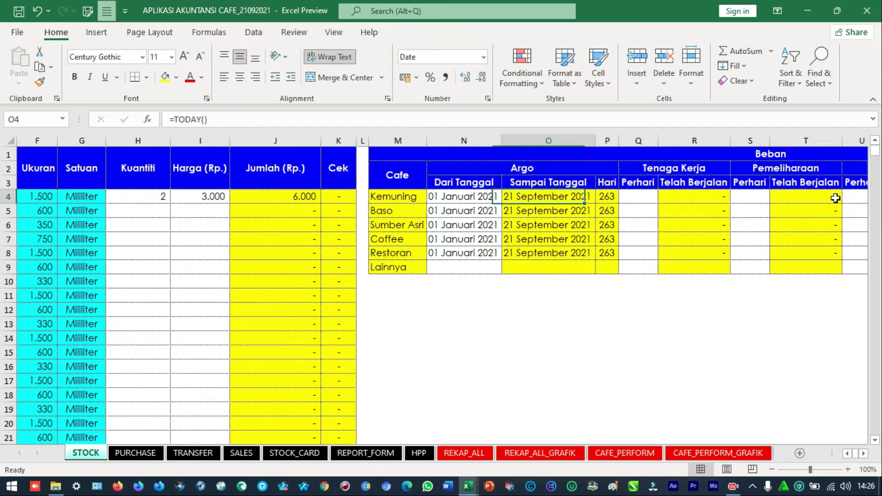
{"action": "key", "text": "Right"}
{"action": "key", "text": "Right"}
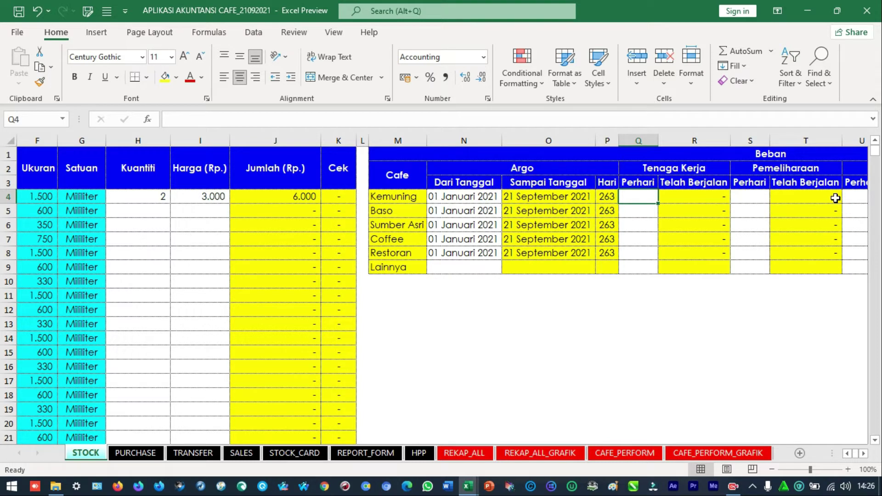
Enter 50000 as Kemuning's daily (Perhari) Tenaga Kerja expense in the STOCK sheet's Beban table
{"action": "key", "text": "Left"}
{"action": "key", "text": "Left"}
{"action": "key", "text": "Left"}
{"action": "key", "text": "shift+Right"}
{"action": "key", "text": "Right"}
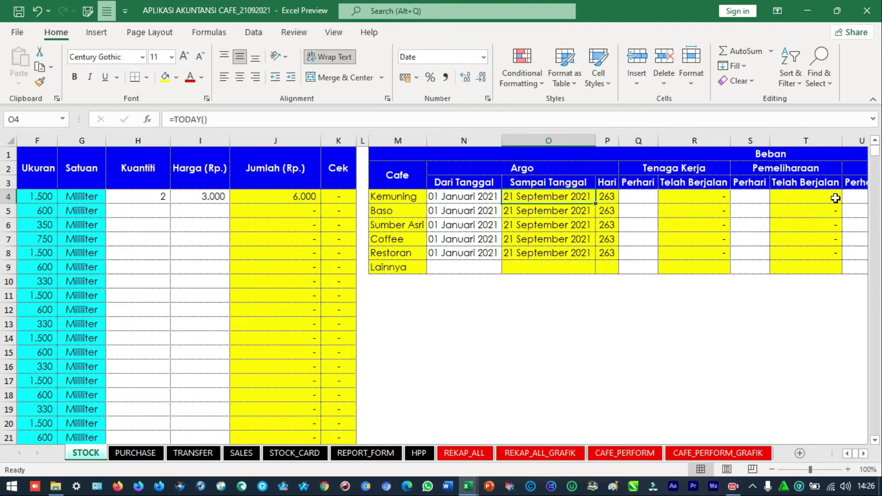
{"action": "key", "text": "Right"}
{"action": "key", "text": "Right"}
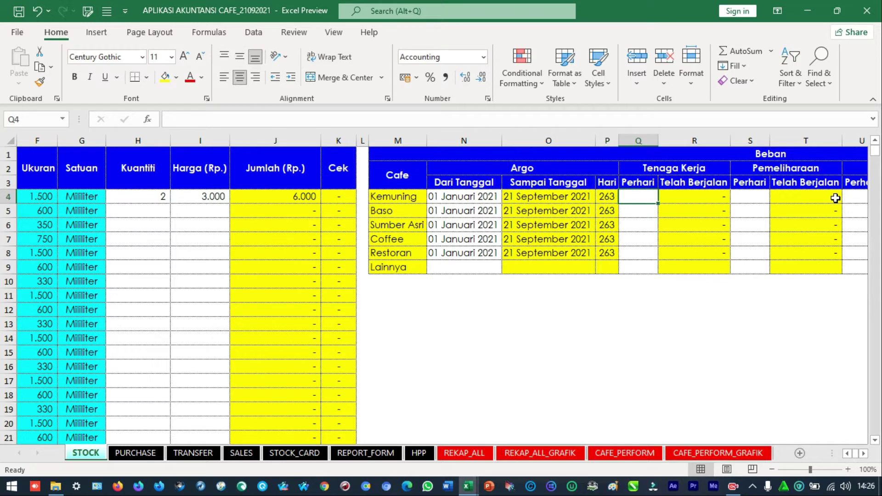
{"action": "type", "text": "50000"}
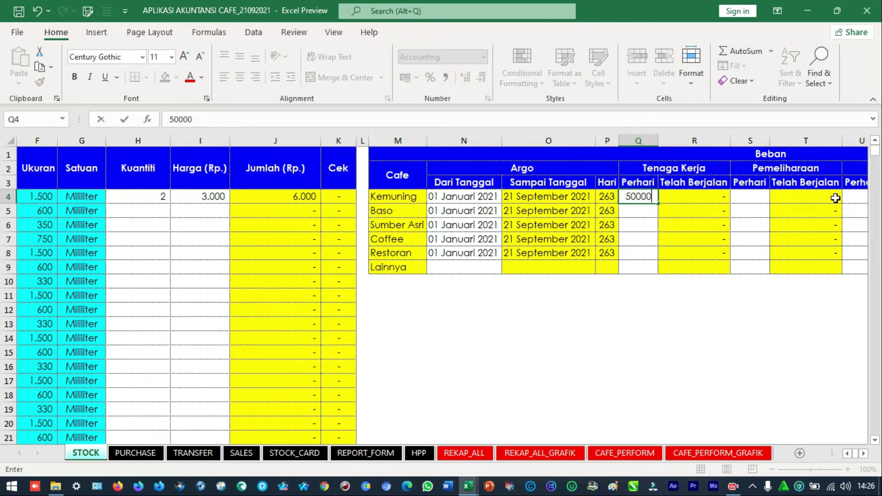
{"action": "key", "text": "Return"}
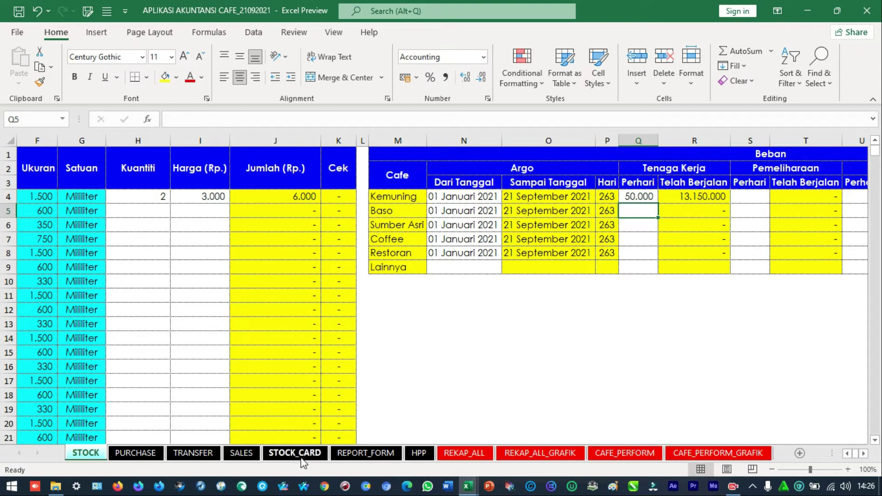
On the HPP sheet, check the first product's Beban, Jumlah Beban and Laba Bersih columns
{"action": "left_click", "coordinate": [418, 453]}
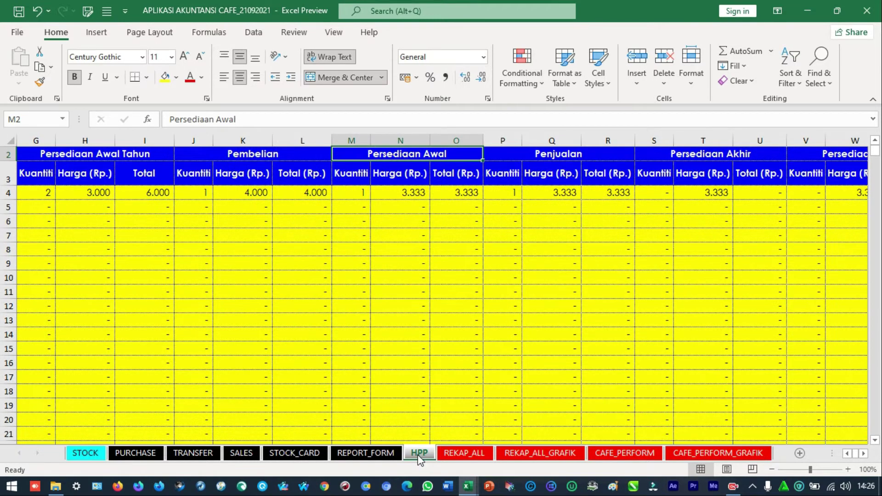
{"action": "key", "text": "Down"}
{"action": "key", "text": "Down"}
{"action": "key", "text": "Right"}
{"action": "key", "text": "ctrl+Right"}
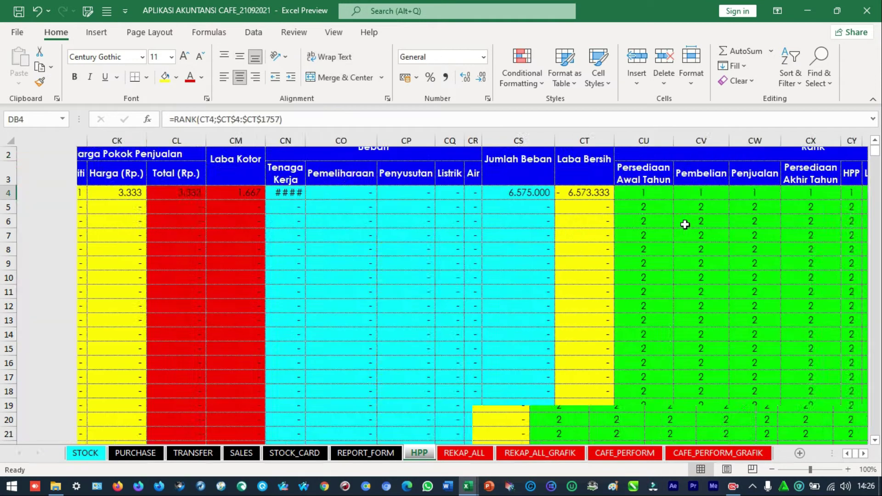
Return to the SALES sheet and check the A1 sale's Tenaga Kerja expense, total Beban and Laba Bersih
{"action": "key", "text": "ctrl+Page_Up"}
{"action": "key", "text": "ctrl+Page_Up"}
{"action": "key", "text": "ctrl+Page_Up"}
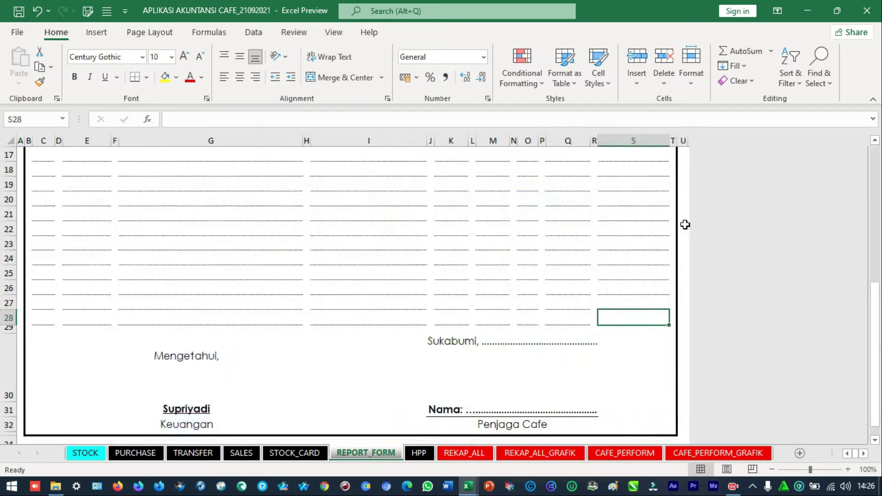
{"action": "key", "text": "Up"}
{"action": "key", "text": "Up"}
{"action": "key", "text": "Up"}
{"action": "key", "text": "Up"}
{"action": "key", "text": "Up"}
{"action": "key", "text": "Left"}
{"action": "key", "text": "Left"}
{"action": "key", "text": "Left"}
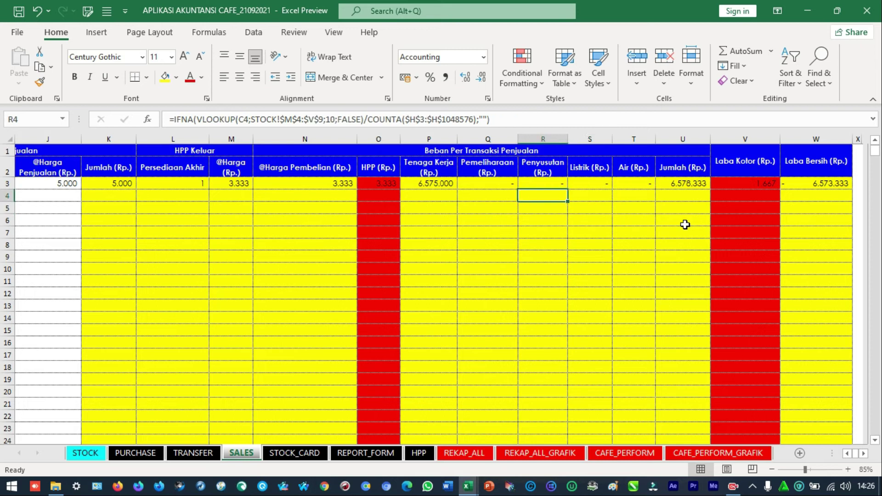
Trace Kemuning's labour cost from its daily rate, Argo dates and accumulated amount on STOCK to the SALES sheet's Tenaga Kerja column
{"action": "left_click", "coordinate": [86, 455]}
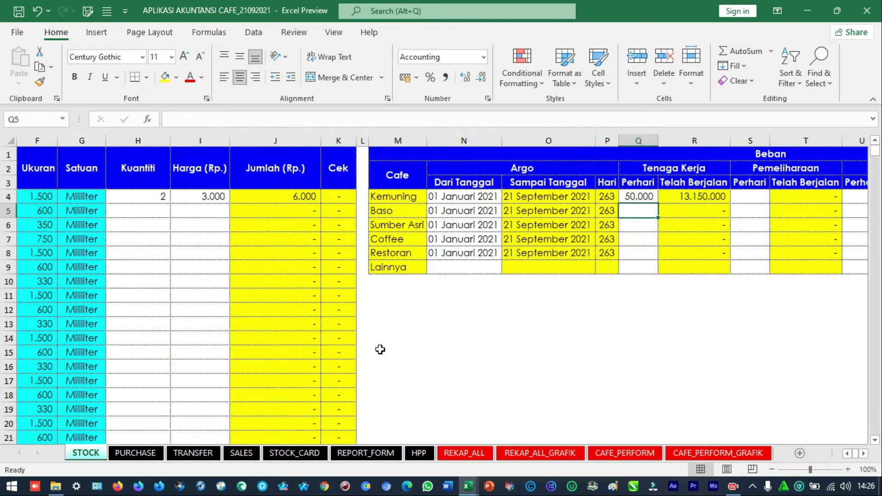
{"action": "left_click", "coordinate": [633, 198]}
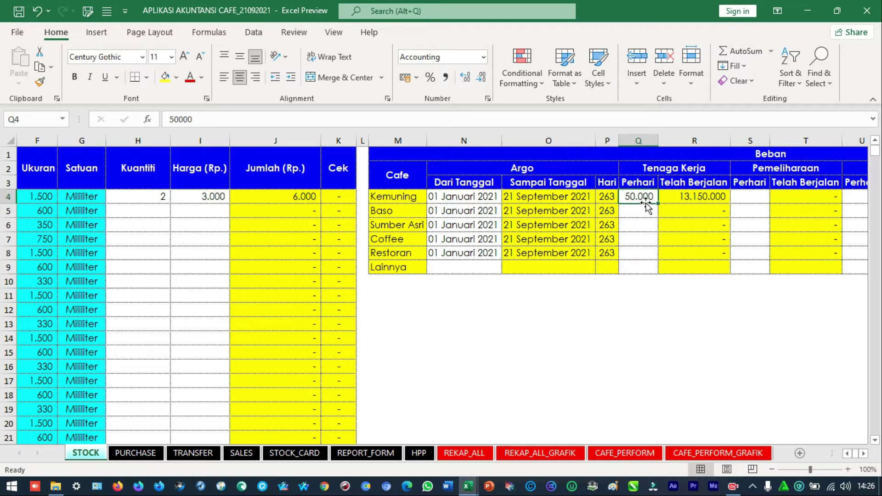
{"action": "left_click_drag", "start_coordinate": [478, 196], "coordinate": [569, 195]}
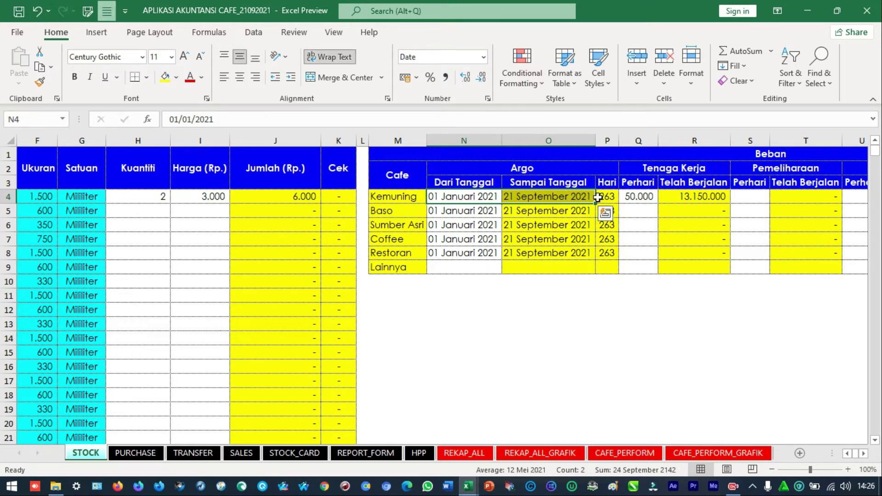
{"action": "left_click", "coordinate": [697, 195]}
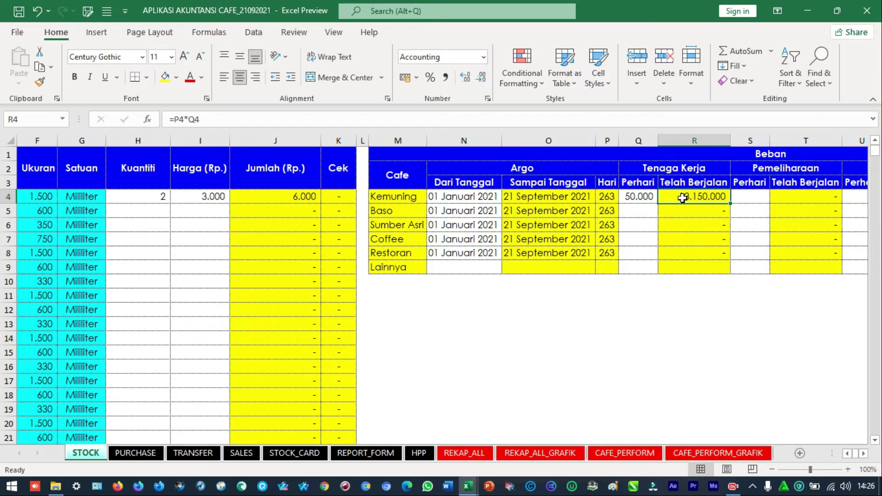
{"action": "left_click", "coordinate": [241, 453]}
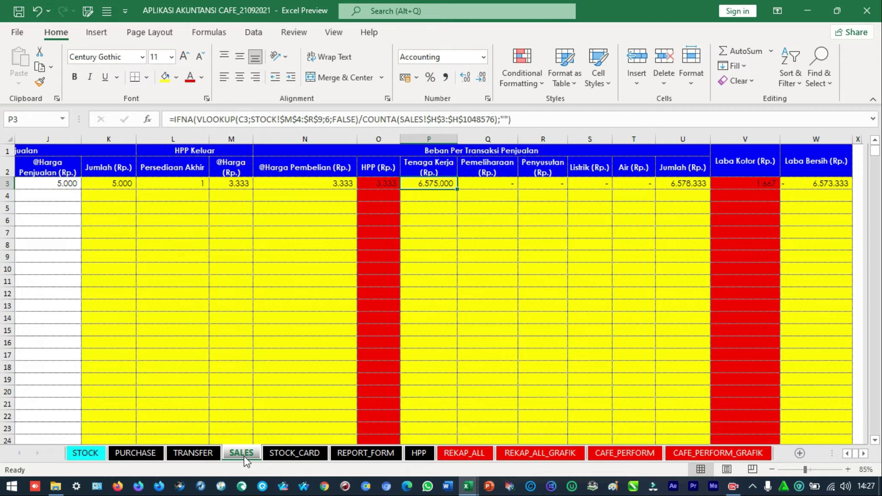
Back on the STOCK sheet, examine Kemuning's Tenaga Kerja amounts and its Argo start and end dates
{"action": "left_click", "coordinate": [89, 454]}
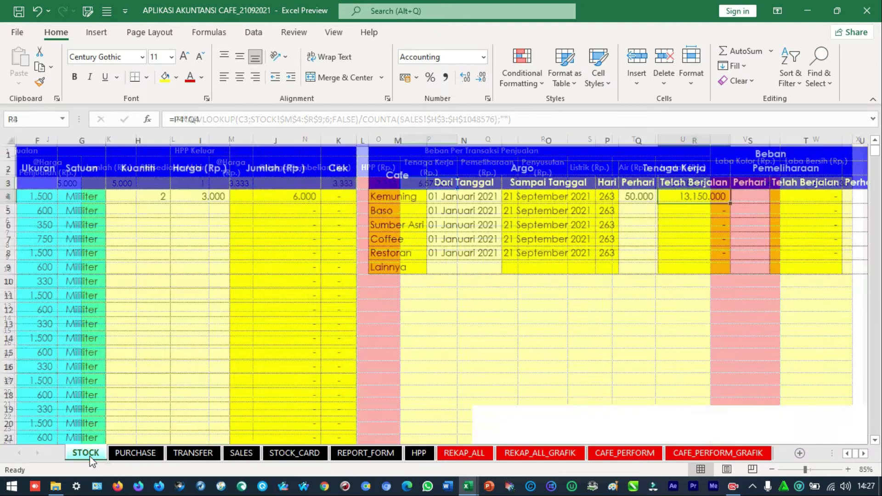
{"action": "left_click", "coordinate": [640, 194]}
{"action": "left_click", "coordinate": [683, 195]}
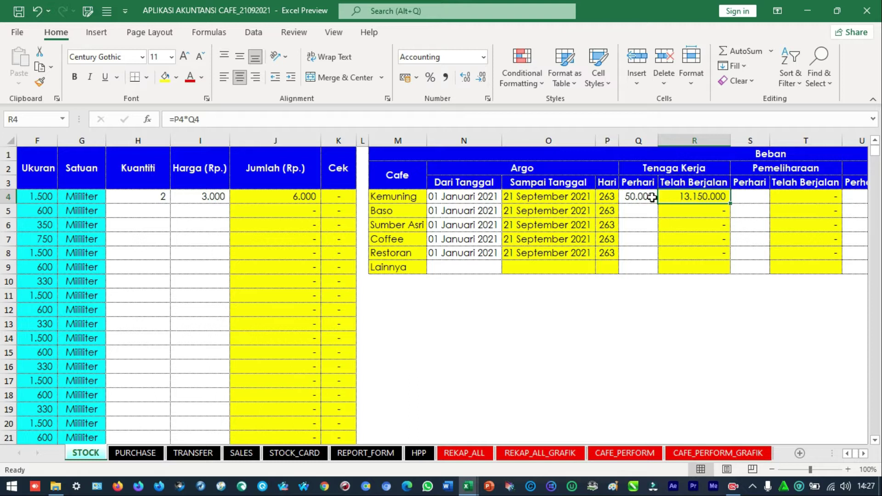
{"action": "left_click_drag", "start_coordinate": [468, 198], "coordinate": [541, 199]}
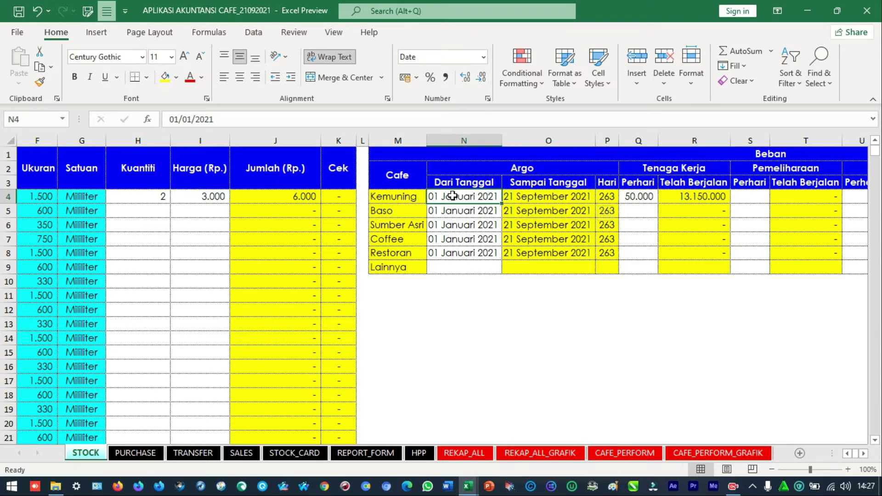
{"action": "left_click_drag", "start_coordinate": [525, 202], "coordinate": [524, 203]}
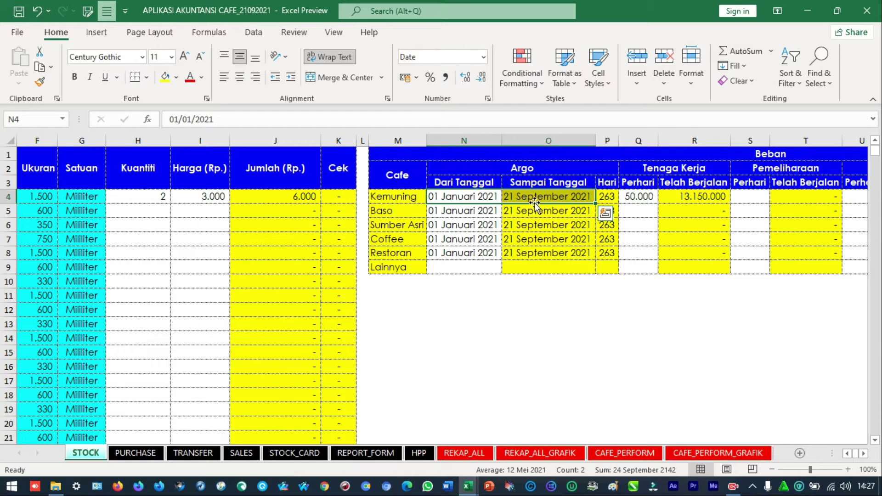
Examine how Kemuning's Hari count and daily Tenaga Kerja rate produce the Telah Berjalan amount
{"action": "left_click", "coordinate": [647, 197]}
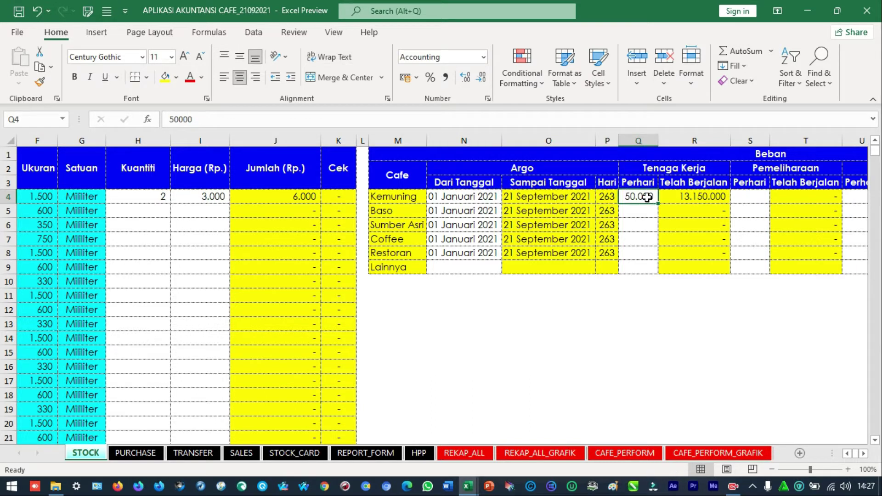
{"action": "left_click_drag", "start_coordinate": [699, 196], "coordinate": [697, 262]}
{"action": "left_click", "coordinate": [647, 198]}
{"action": "left_click", "coordinate": [606, 198]}
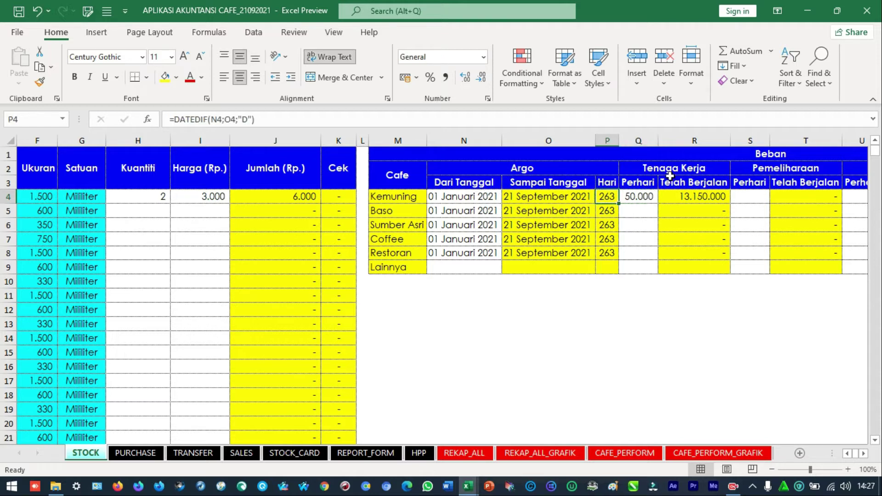
{"action": "left_click", "coordinate": [643, 196]}
{"action": "left_click", "coordinate": [643, 297]}
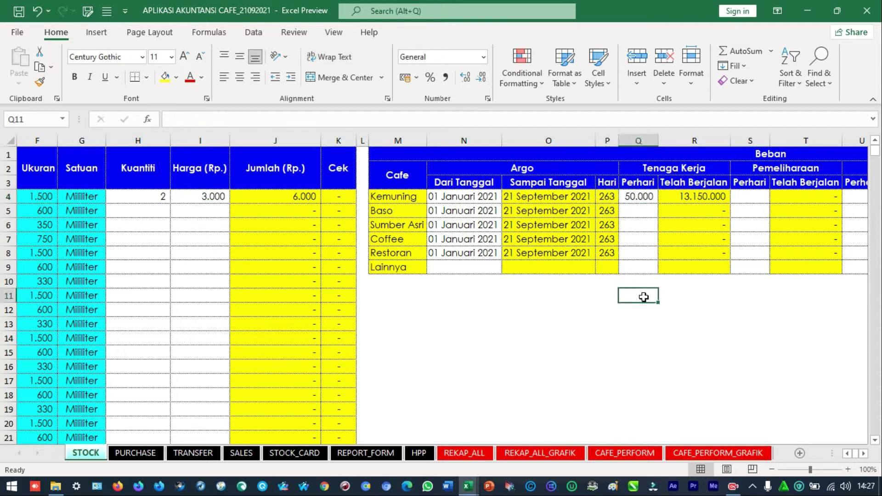
{"action": "left_click", "coordinate": [708, 199]}
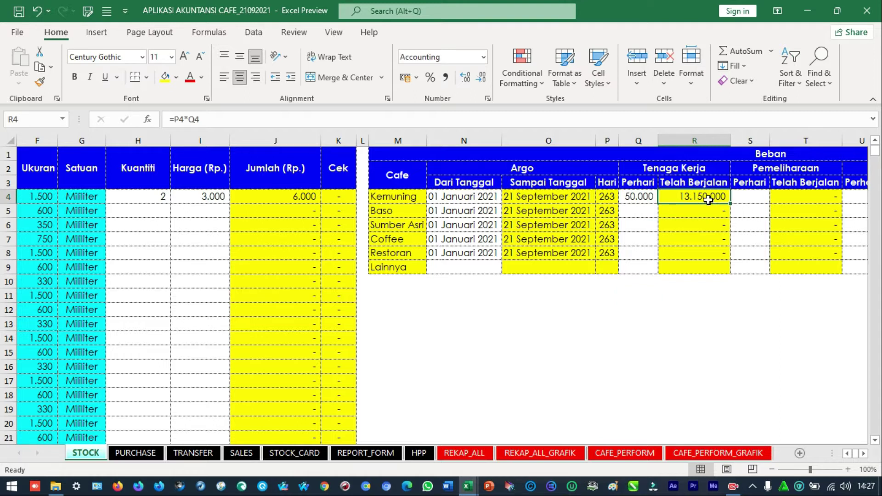
Review the cafes' Sampai Tanggal dates from Kemuning down to Restoran, ending on Restoran's Dari Tanggal date
{"action": "key", "text": "Left"}
{"action": "key", "text": "Right"}
{"action": "key", "text": "Left"}
{"action": "key", "text": "Left"}
{"action": "key", "text": "Left"}
{"action": "key", "text": "shift+Down"}
{"action": "key", "text": "shift+Up"}
{"action": "key", "text": "Down"}
{"action": "key", "text": "Down"}
{"action": "key", "text": "Down"}
{"action": "key", "text": "Down"}
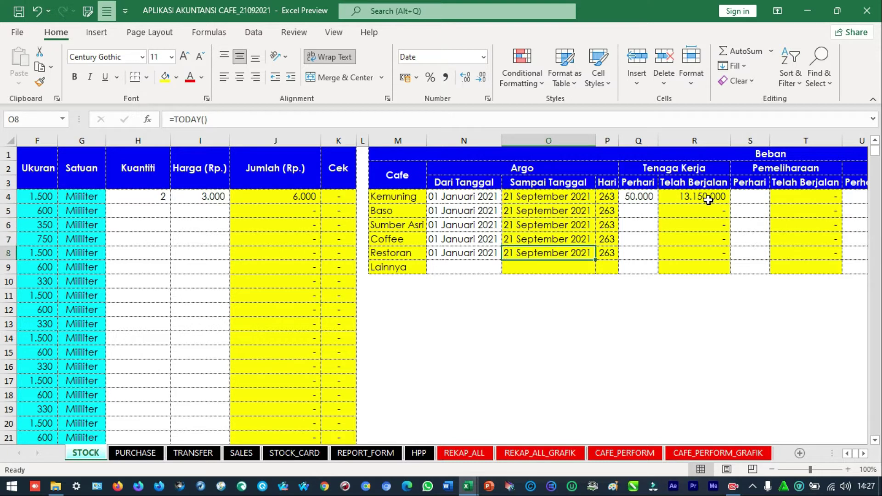
{"action": "key", "text": "Left"}
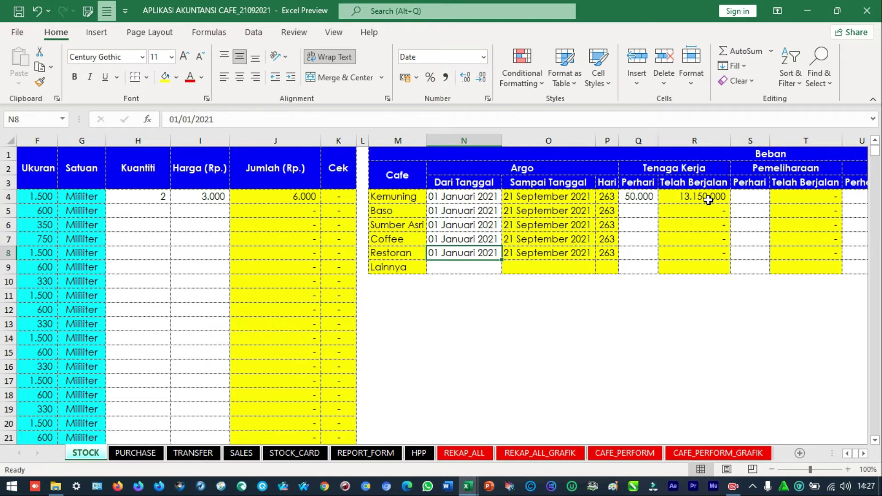
Examine the Sampai Tanggal formula in Kemuning's row and the end dates for the cafes beneath it
{"action": "key", "text": "Right"}
{"action": "key", "text": "Up"}
{"action": "key", "text": "Up"}
{"action": "key", "text": "Up"}
{"action": "key", "text": "Up"}
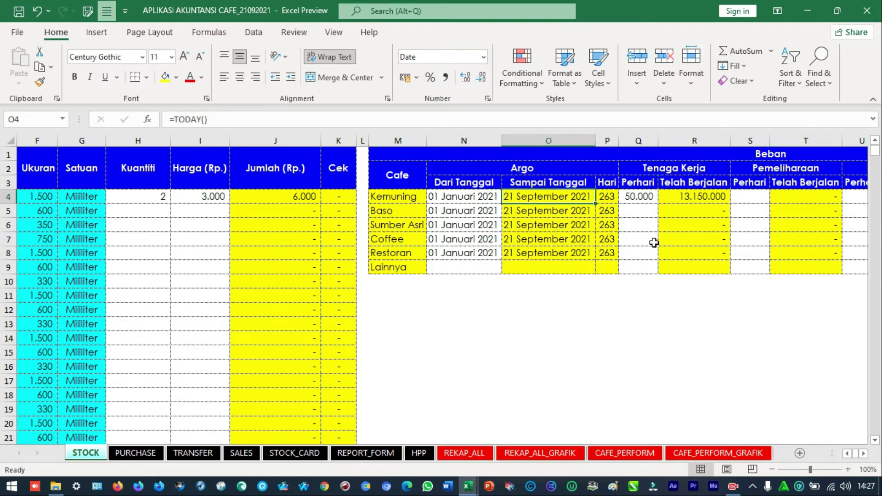
{"action": "left_click_drag", "start_coordinate": [537, 212], "coordinate": [541, 274]}
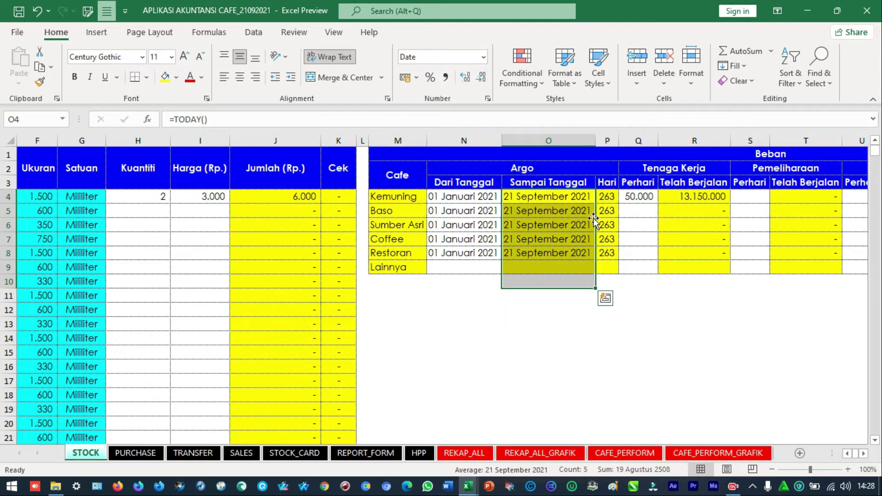
Compare Kemuning's Tenaga Kerja Perhari rate with its Telah Berjalan amount
{"action": "left_click", "coordinate": [637, 183]}
{"action": "left_click", "coordinate": [638, 197]}
{"action": "left_click", "coordinate": [638, 211]}
{"action": "left_click", "coordinate": [638, 197]}
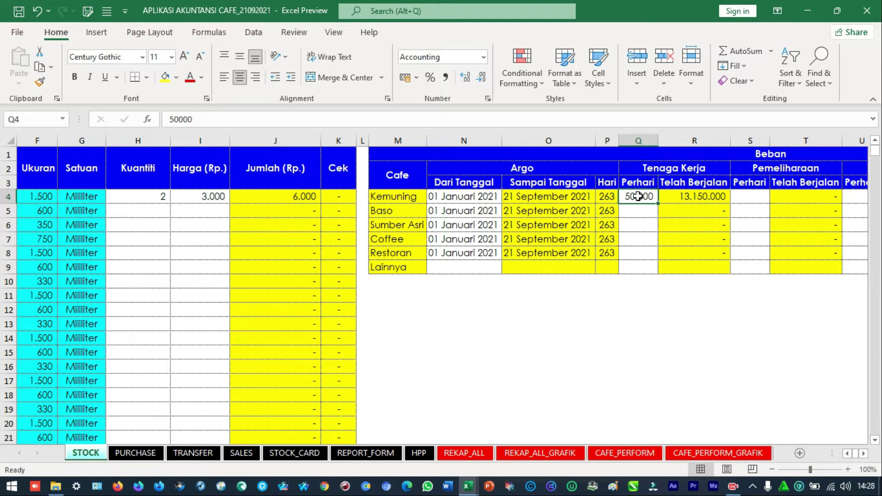
{"action": "left_click_drag", "start_coordinate": [638, 196], "coordinate": [712, 199]}
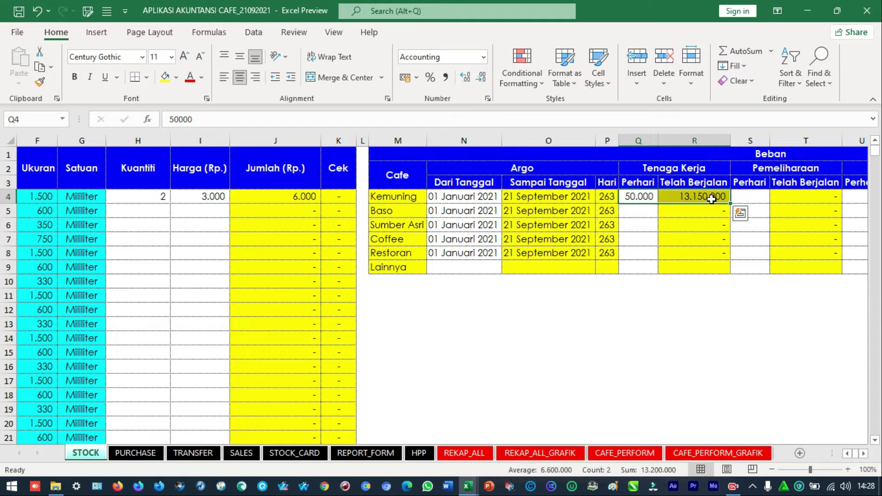
Review Kemuning's remaining Beban columns from Pemeliharaan through Air, then return to its cafe name
{"action": "key", "text": "Right"}
{"action": "key", "text": "Right"}
{"action": "key", "text": "Right"}
{"action": "key", "text": "Right"}
{"action": "key", "text": "Right"}
{"action": "key", "text": "Right"}
{"action": "key", "text": "Right"}
{"action": "key", "text": "Right"}
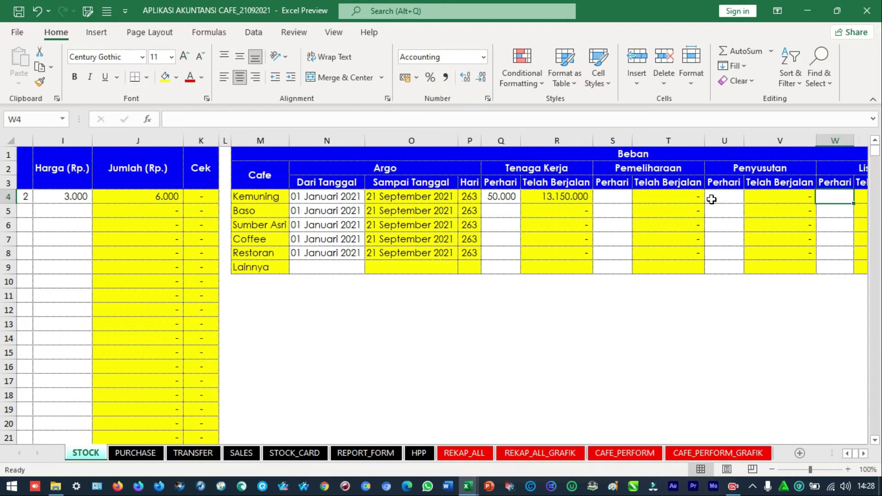
{"action": "key", "text": "Right"}
{"action": "left_click_drag", "start_coordinate": [526, 193], "coordinate": [768, 190]}
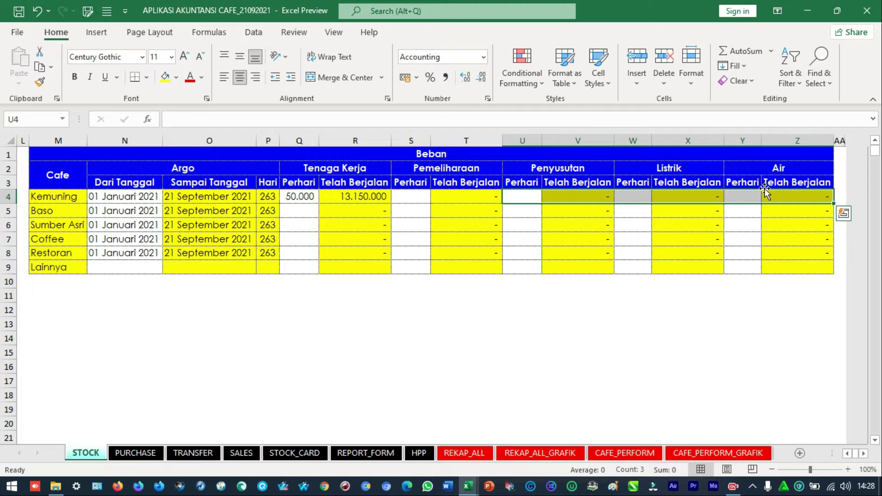
{"action": "left_click", "coordinate": [53, 202]}
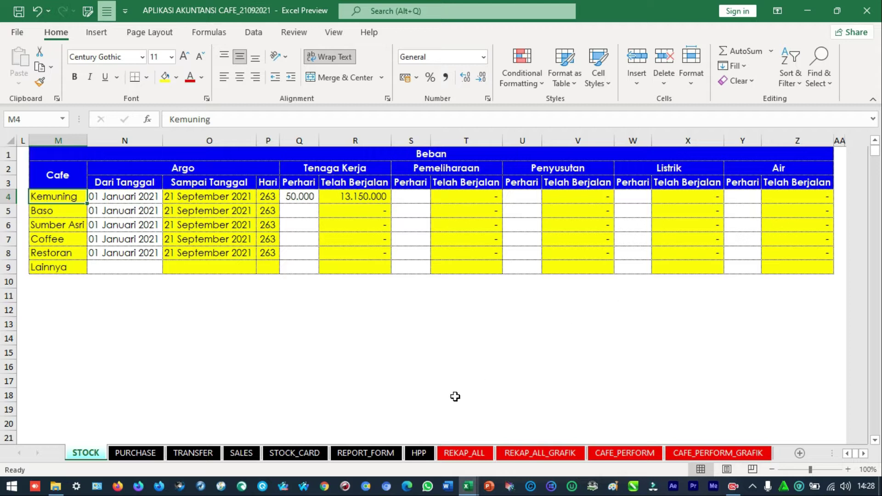
Compare the expense figures on the HPP, SALES and STOCK sheets, ending at the HPP sheet's product code column
{"action": "left_click", "coordinate": [419, 453]}
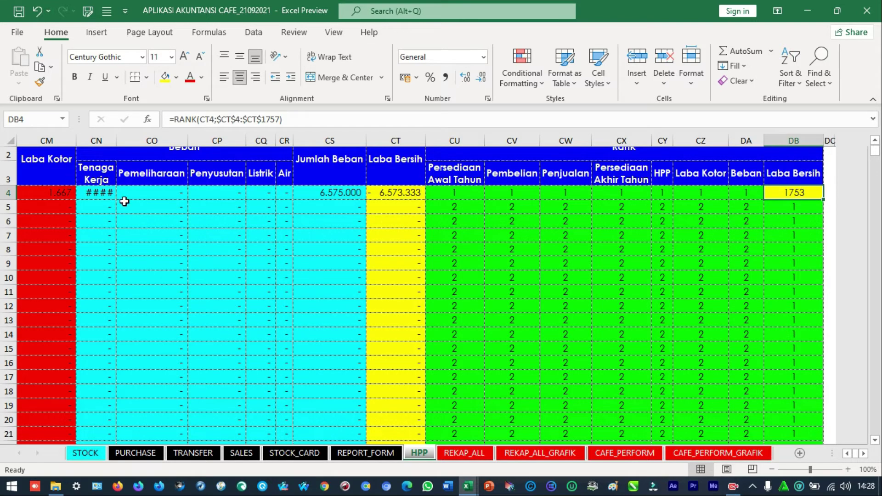
{"action": "left_click", "coordinate": [242, 454]}
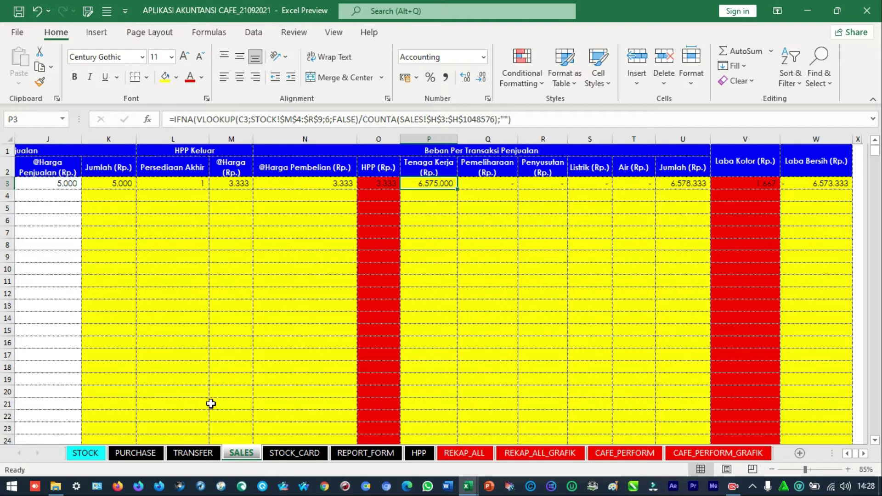
{"action": "left_click", "coordinate": [94, 454]}
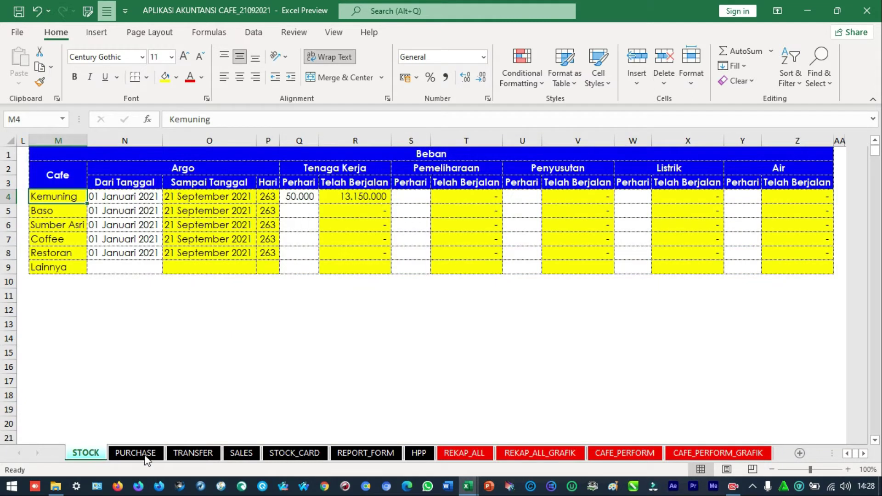
{"action": "left_click", "coordinate": [434, 449]}
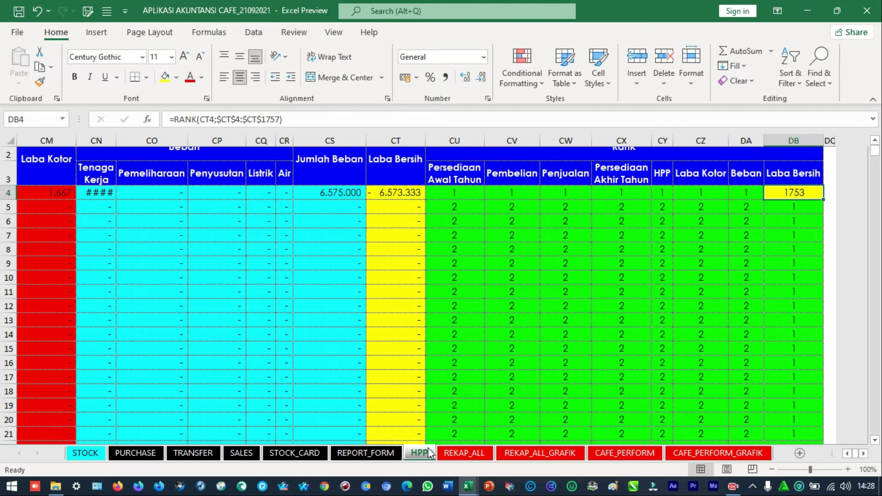
{"action": "left_click_drag", "start_coordinate": [189, 321], "coordinate": [2, 330]}
{"action": "key", "text": "Home"}
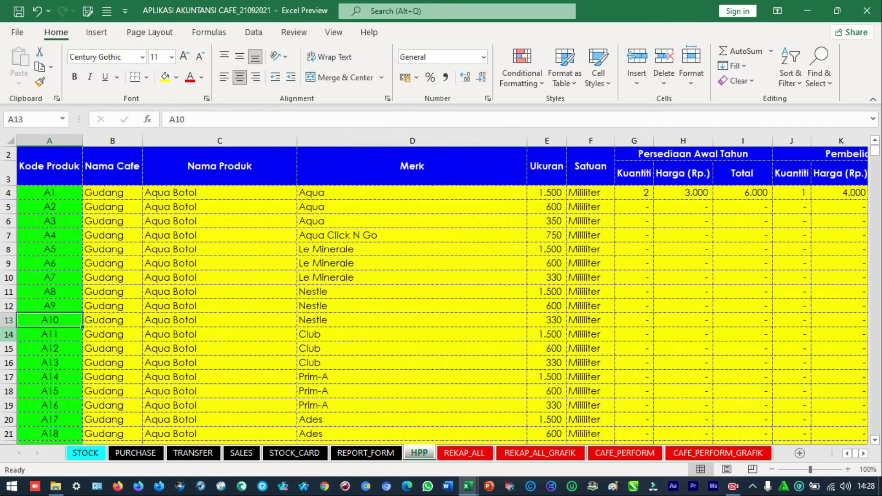
View the CAFE_PERFORM sheet and examine the first weekly period's start date
{"action": "key", "text": "ctrl+Page_Down"}
{"action": "key", "text": "ctrl+Page_Down"}
{"action": "key", "text": "ctrl+Page_Down"}
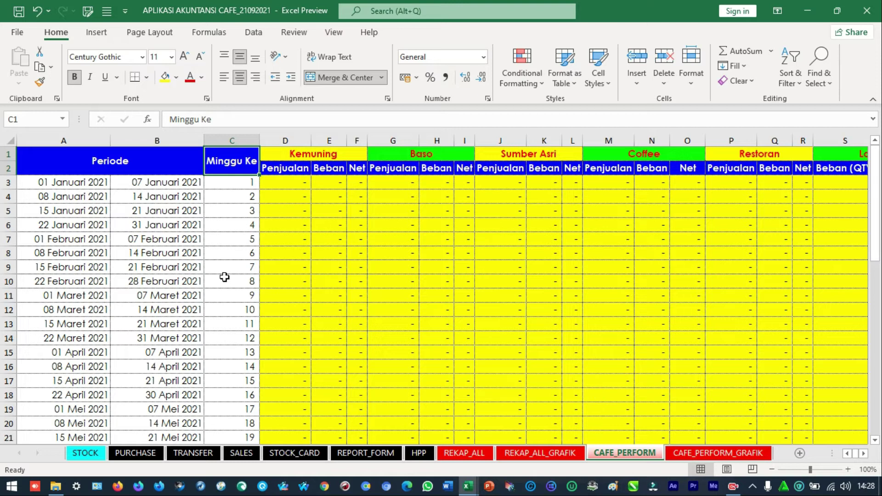
{"action": "left_click", "coordinate": [88, 187]}
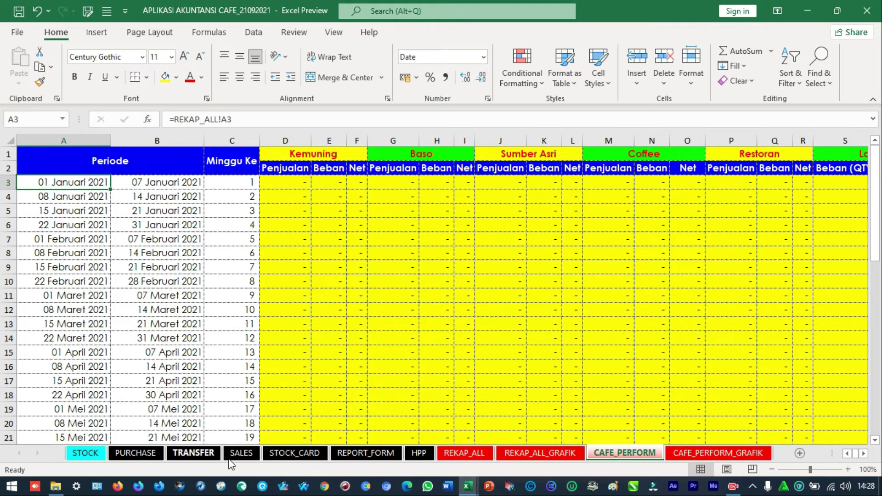
Turn on filters for the header row 2 of the SALES sheet
{"action": "left_click", "coordinate": [242, 453]}
{"action": "left_click", "coordinate": [52, 198]}
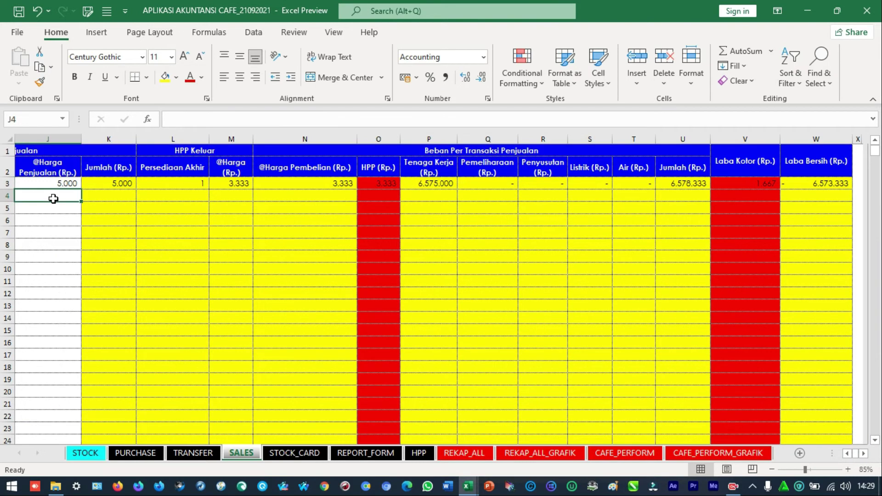
{"action": "key", "text": "Home"}
{"action": "key", "text": "Up"}
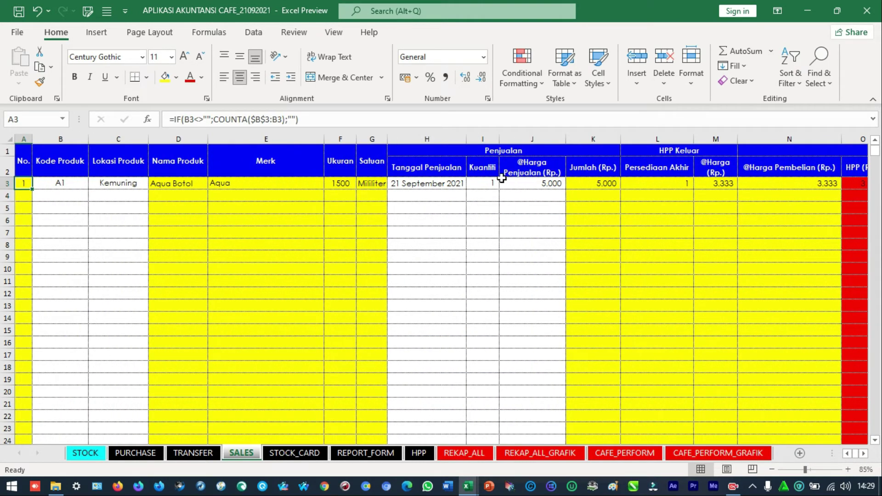
{"action": "left_click", "coordinate": [429, 173]}
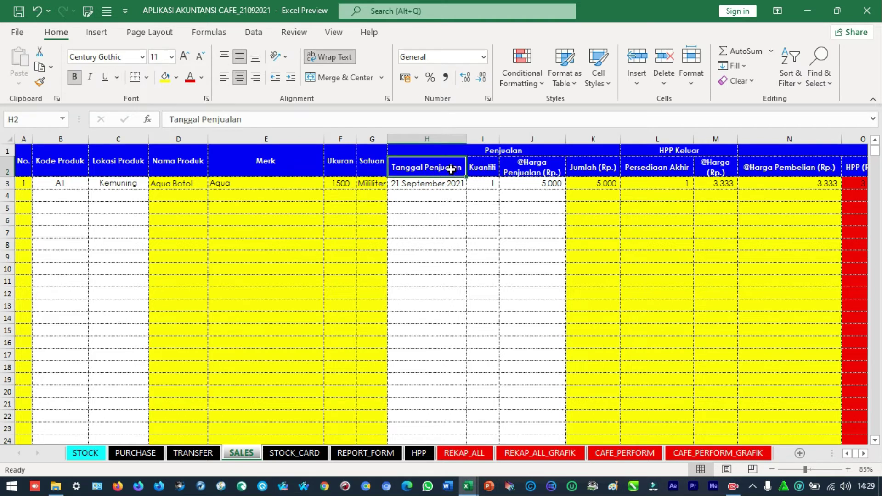
{"action": "left_click", "coordinate": [9, 170]}
{"action": "left_click", "coordinate": [253, 32]}
{"action": "left_click", "coordinate": [411, 66]}
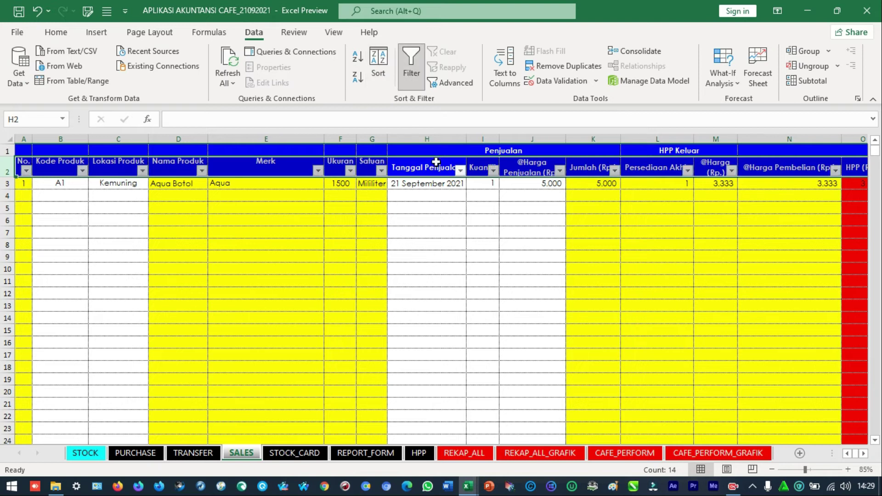
Examine the dates offered by the Tanggal Penjualan filter and close it without filtering
{"action": "left_click", "coordinate": [482, 208]}
{"action": "left_click", "coordinate": [459, 171]}
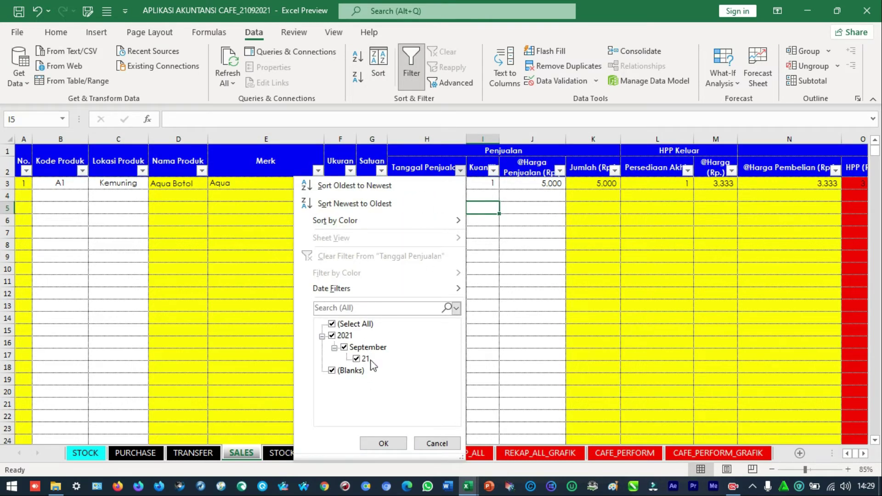
{"action": "left_click", "coordinate": [524, 332]}
{"action": "left_click", "coordinate": [522, 330]}
Examine the Jumlah (Rp.) subtotal in row 1003 of the SALES sheet and return to the column header
{"action": "key", "text": "ctrl+Down"}
{"action": "key", "text": "Right"}
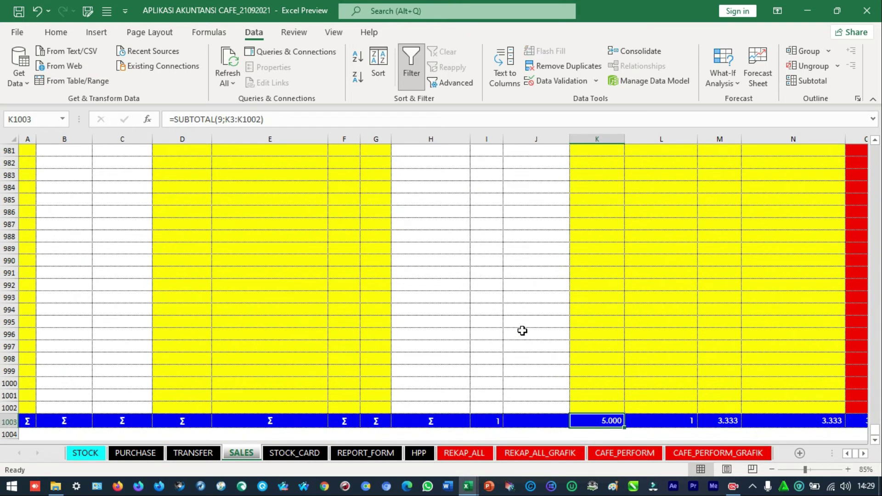
{"action": "key", "text": "ctrl+Up"}
{"action": "key", "text": "Down"}
{"action": "key", "text": "ctrl+Down"}
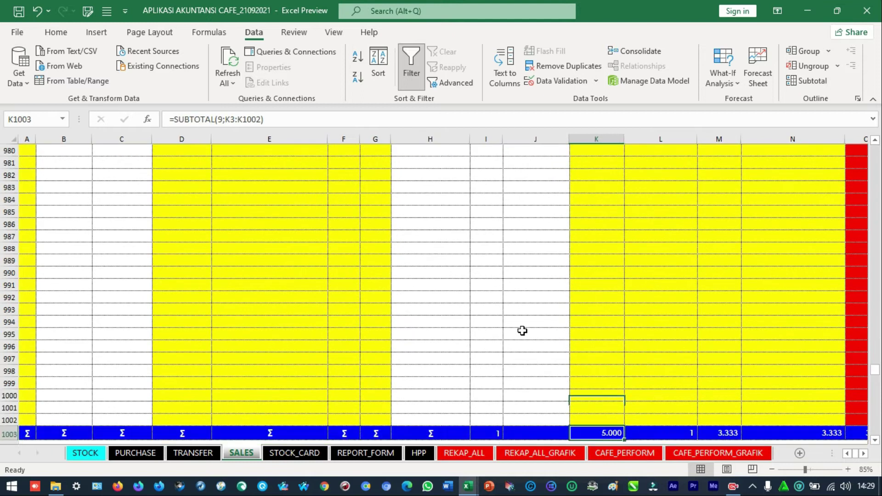
{"action": "key", "text": "ctrl+Up"}
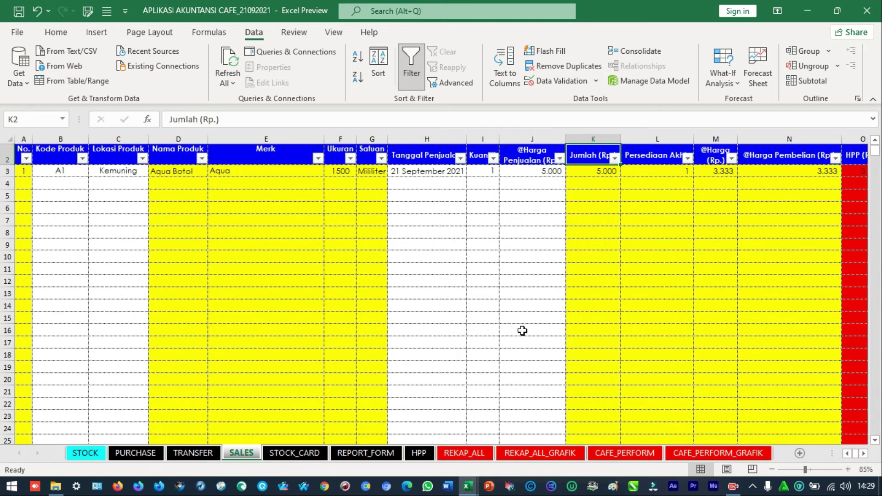
{"action": "key", "text": "Up"}
{"action": "key", "text": "Down"}
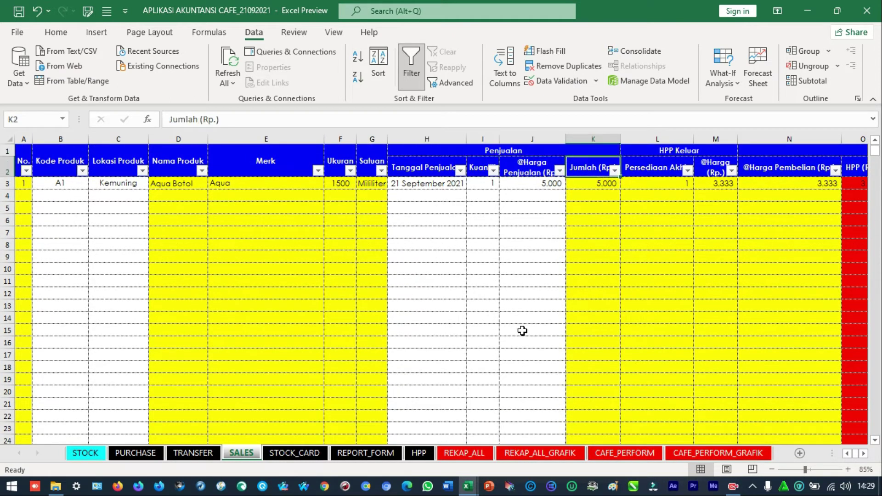
Review the A1 purchase record on the PURCHASE sheet, moving back to its No. column
{"action": "key", "text": "ctrl+Page_Up"}
{"action": "key", "text": "ctrl+Page_Up"}
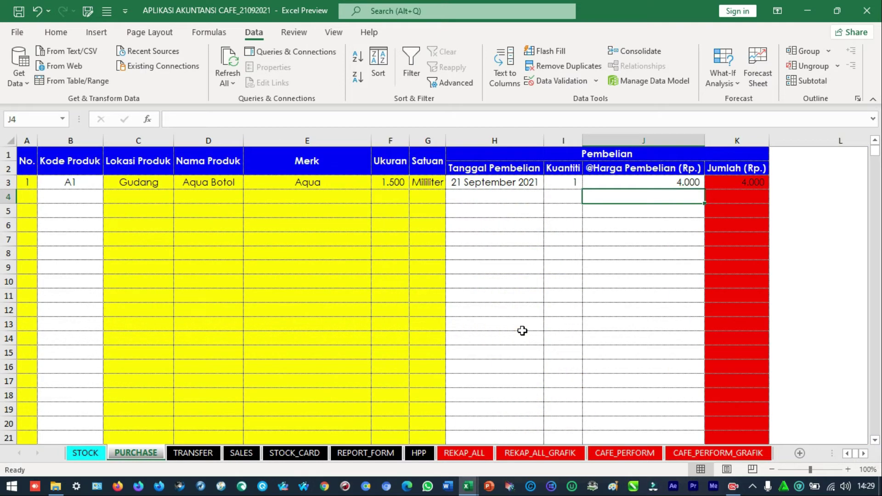
{"action": "key", "text": "Left"}
{"action": "key", "text": "Left"}
{"action": "key", "text": "Left"}
{"action": "key", "text": "Left"}
{"action": "key", "text": "Left"}
{"action": "key", "text": "Left"}
{"action": "key", "text": "Left"}
{"action": "key", "text": "Left"}
{"action": "key", "text": "Left"}
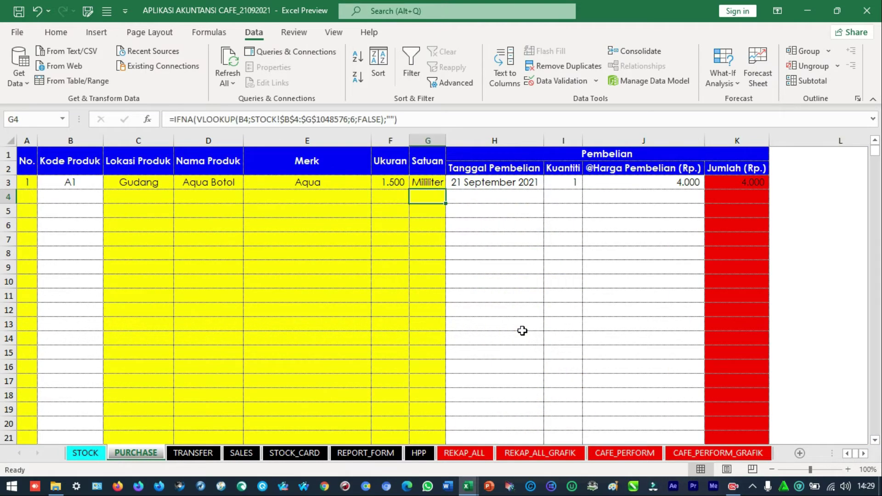
{"action": "key", "text": "Up"}
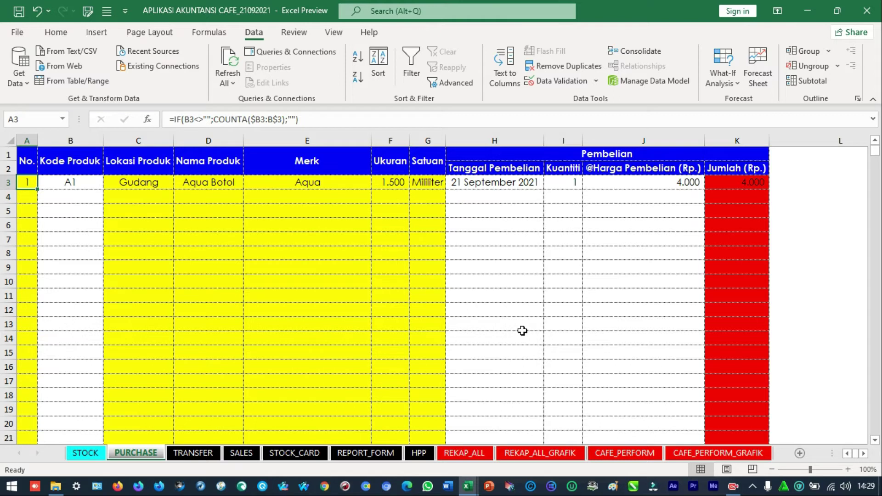
Review the A1 transfer to Kemuning on the TRANSFER sheet, from the transfer price back to the No. column
{"action": "key", "text": "ctrl+Page_Down"}
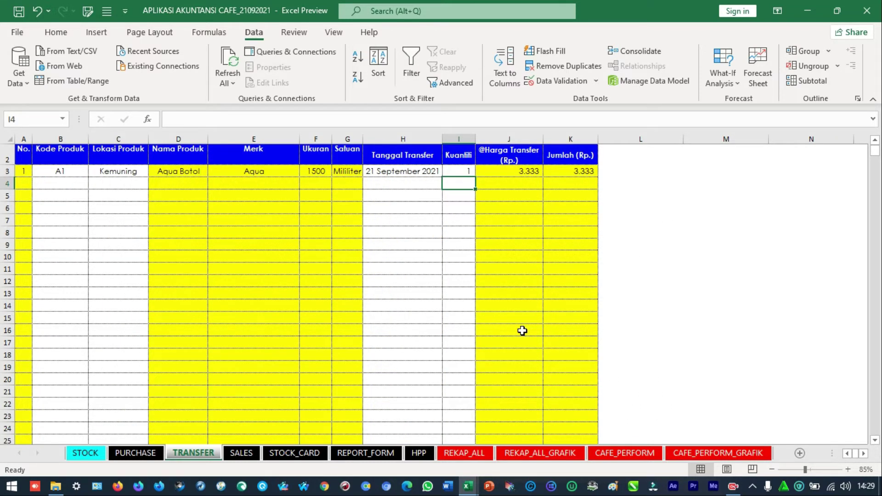
{"action": "key", "text": "Right"}
{"action": "key", "text": "Left"}
{"action": "key", "text": "Left"}
{"action": "key", "text": "Left"}
{"action": "key", "text": "Left"}
{"action": "key", "text": "Left"}
{"action": "key", "text": "Left"}
{"action": "key", "text": "Left"}
{"action": "key", "text": "Left"}
{"action": "key", "text": "Left"}
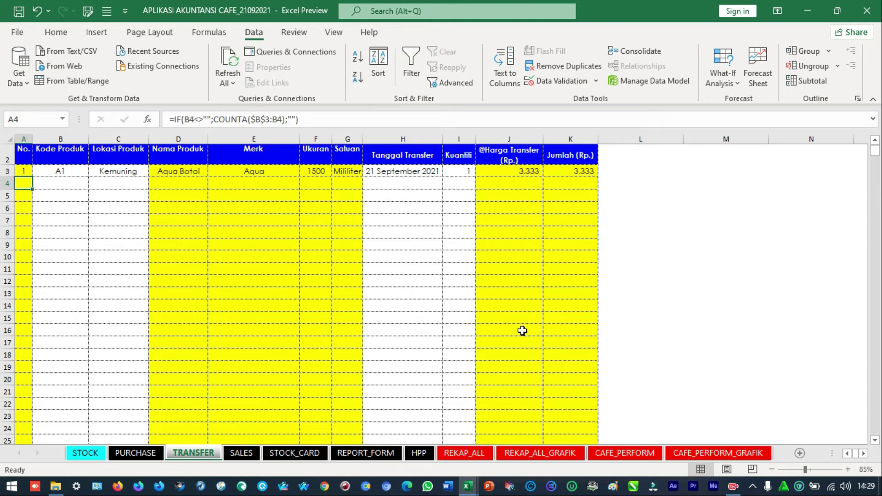
Examine the Penjualan header group on the SALES sheet, from Tanggal Penjualan to Jumlah (Rp.)
{"action": "key", "text": "ctrl+Page_Down"}
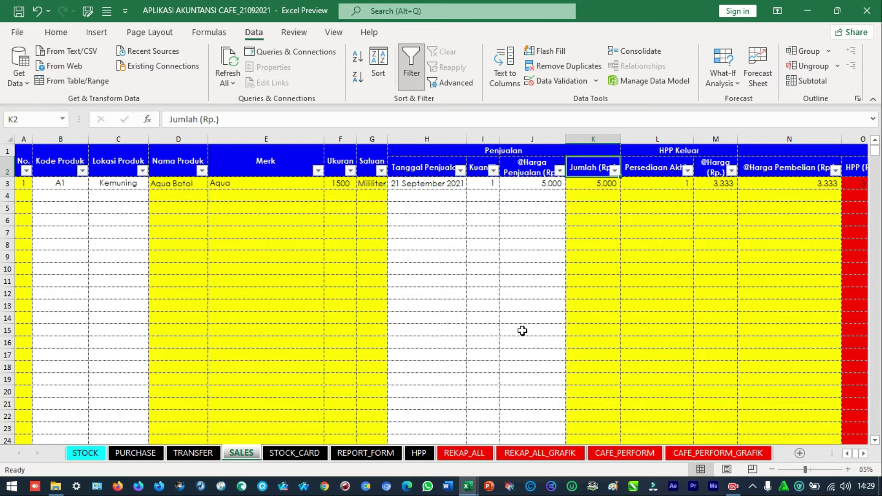
{"action": "key", "text": "Left"}
{"action": "key", "text": "Left"}
{"action": "key", "text": "Left"}
{"action": "key", "text": "shift+Right"}
{"action": "key", "text": "shift+Right"}
{"action": "key", "text": "shift+Right"}
{"action": "key", "text": "shift+Up"}
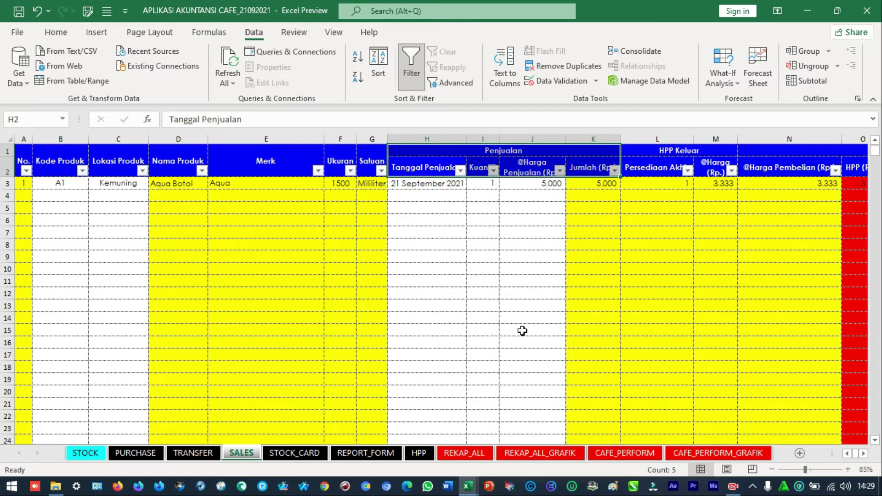
{"action": "left_click", "coordinate": [523, 331]}
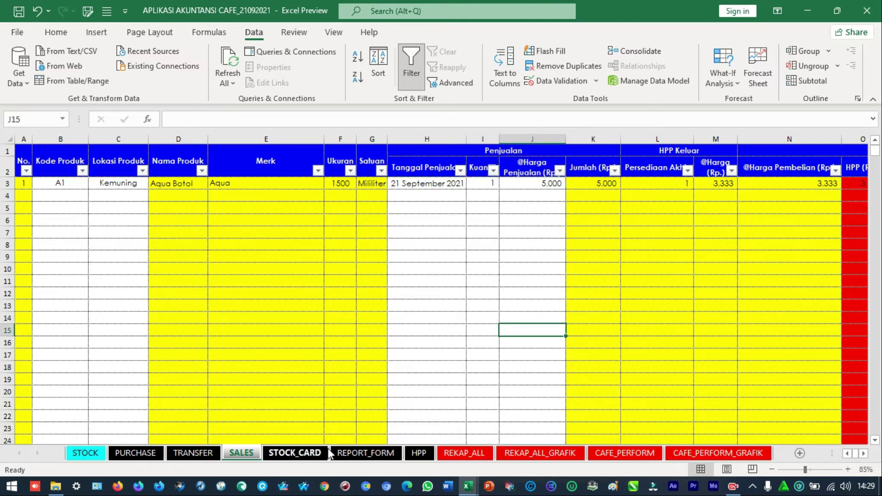
Review the blank KARTU STOCK form on the STOCK_CARD sheet from its heading to the signature area
{"action": "left_click", "coordinate": [314, 453]}
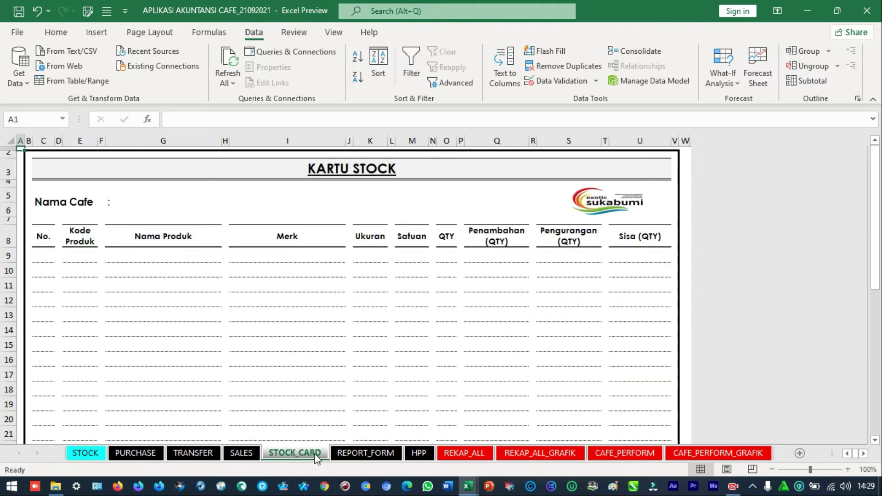
{"action": "scroll", "coordinate": [272, 309], "scroll_direction": "down", "scroll_amount": 1}
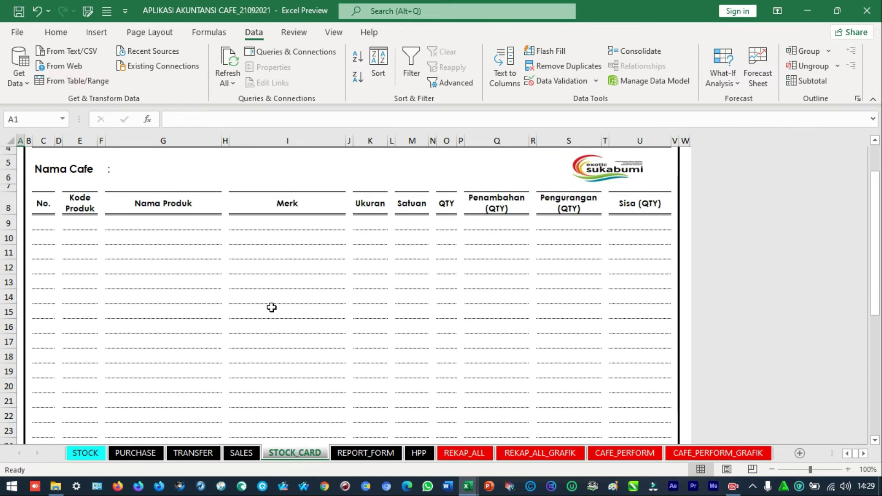
{"action": "scroll", "coordinate": [271, 308], "scroll_direction": "down", "scroll_amount": 5}
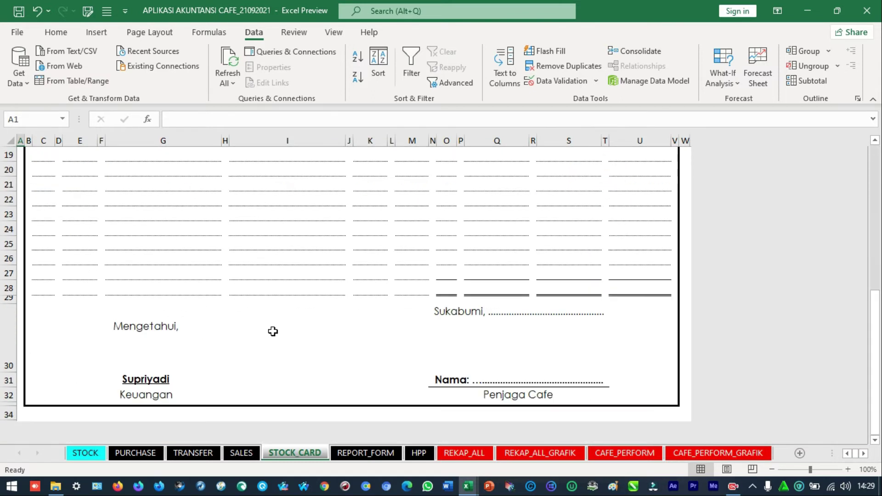
{"action": "scroll", "coordinate": [277, 322], "scroll_direction": "up", "scroll_amount": 6}
{"action": "scroll", "coordinate": [282, 336], "scroll_direction": "up", "scroll_amount": 1}
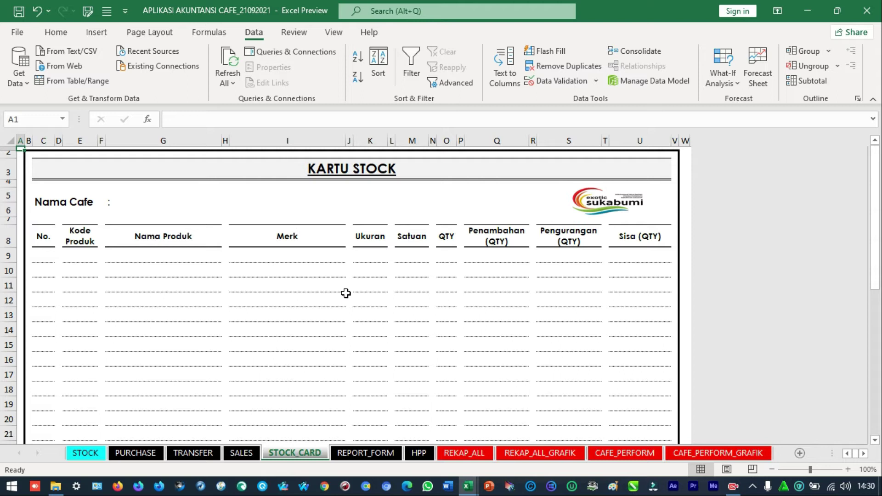
Look over the KARTU STOCK form down to the signature area, and open the blank sales report on the REPORT_FORM sheet
{"action": "scroll", "coordinate": [346, 293], "scroll_direction": "down", "scroll_amount": 4}
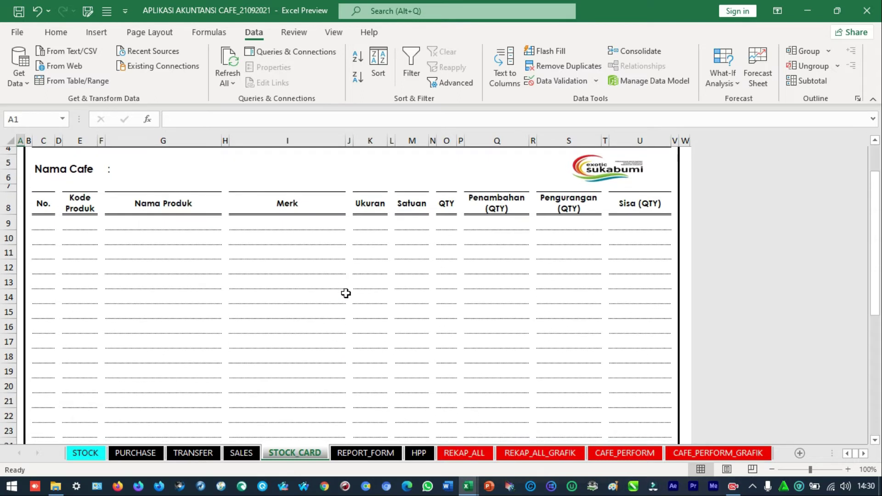
{"action": "scroll", "coordinate": [345, 293], "scroll_direction": "down", "scroll_amount": 1}
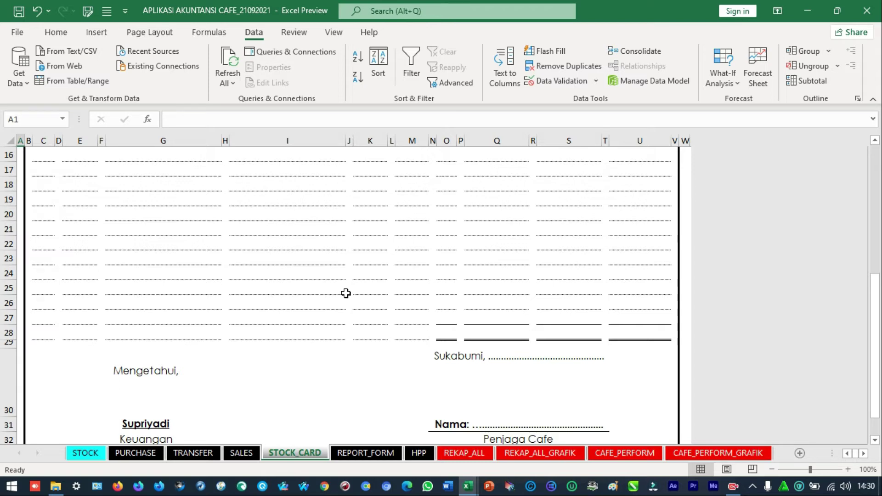
{"action": "scroll", "coordinate": [353, 296], "scroll_direction": "up", "scroll_amount": 5}
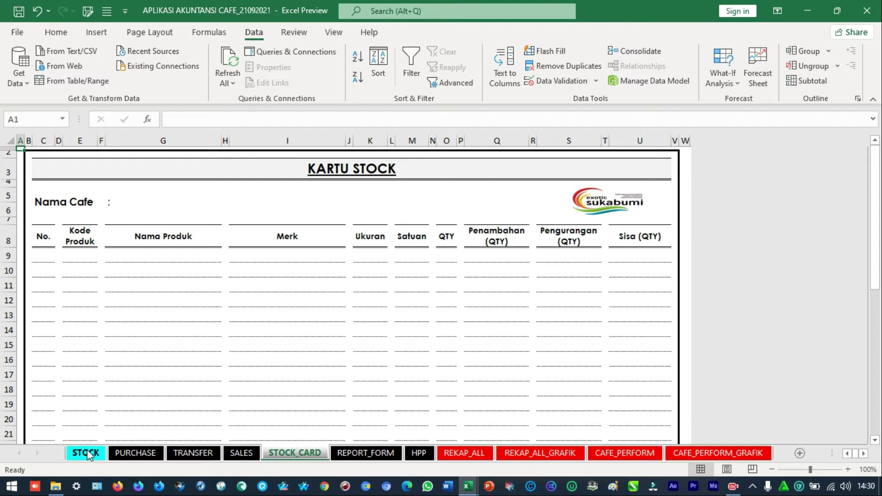
{"action": "left_click", "coordinate": [370, 453]}
{"action": "scroll", "coordinate": [363, 267], "scroll_direction": "up", "scroll_amount": 5}
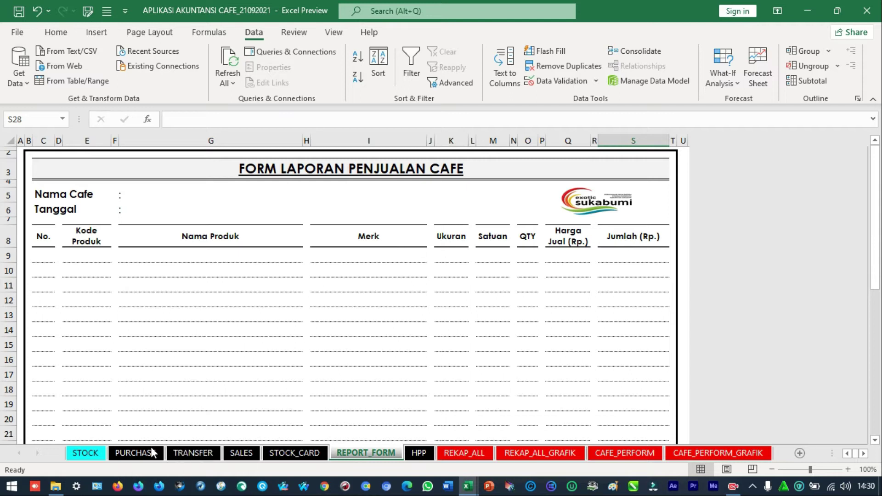
Highlight the manual entry cells on the SALES sheet: product code and location, plus sale date, quantity and selling price
{"action": "left_click", "coordinate": [240, 454]}
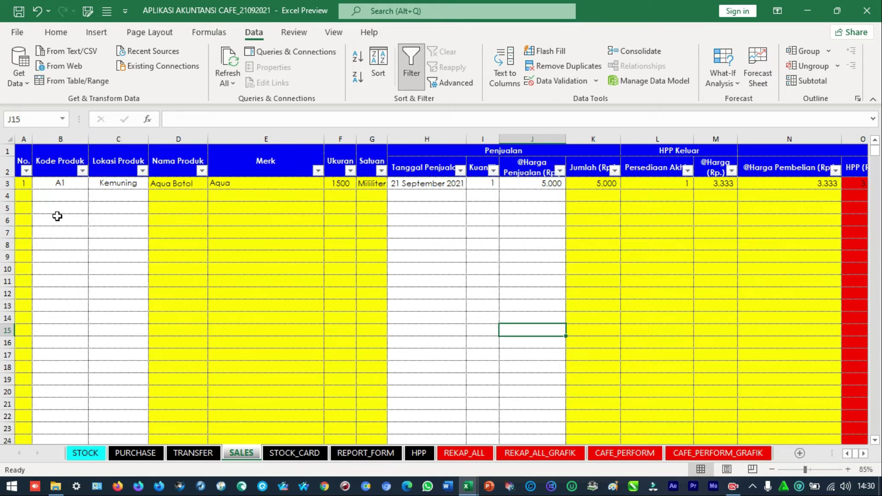
{"action": "left_click_drag", "start_coordinate": [60, 187], "coordinate": [127, 207]}
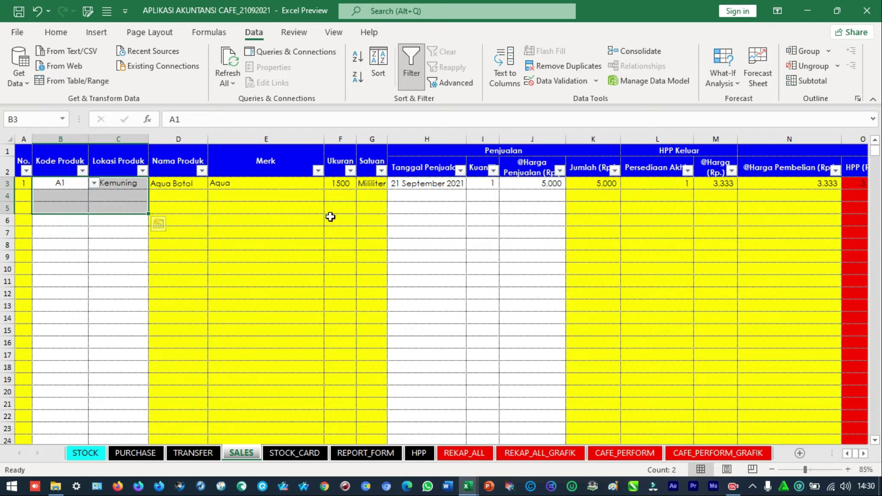
{"action": "left_click_drag", "start_coordinate": [436, 194], "coordinate": [539, 274]}
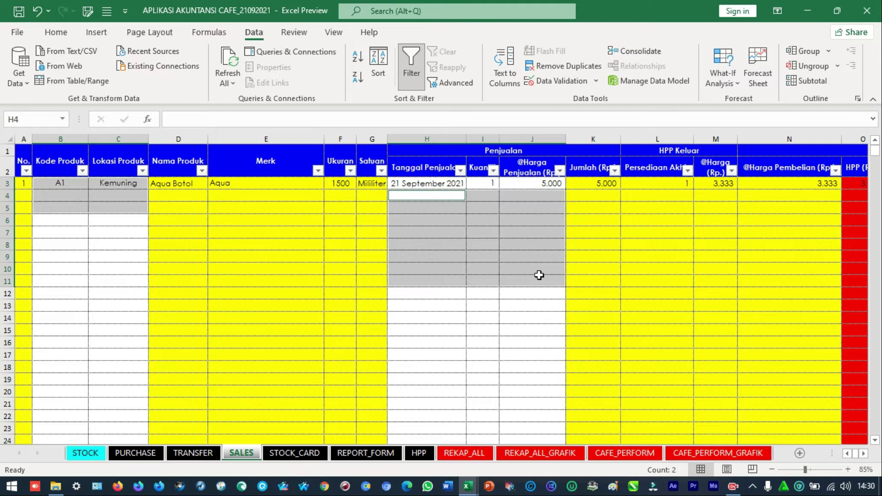
{"action": "left_click", "coordinate": [514, 247]}
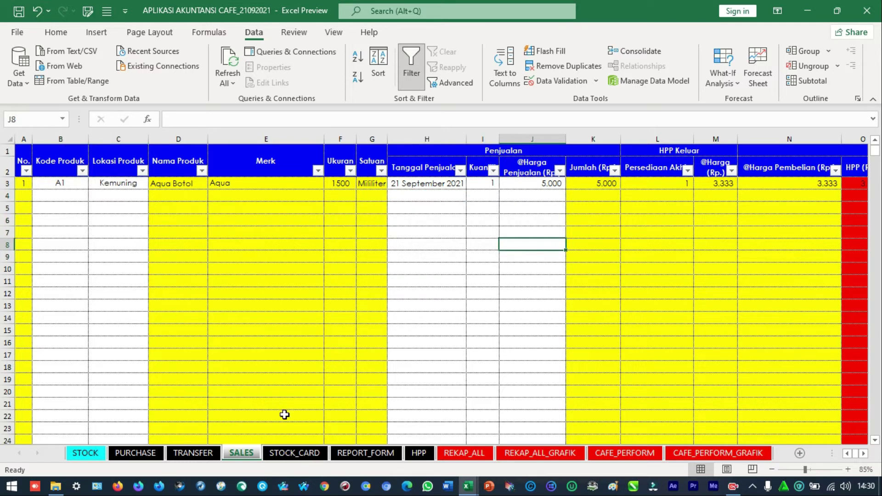
Compare the blank KARTU STOCK form with the FORM LAPORAN PENJUALAN CAFE form, alternating between the STOCK_CARD and REPORT_FORM sheets
{"action": "left_click", "coordinate": [293, 453]}
{"action": "left_click", "coordinate": [377, 454]}
{"action": "left_click", "coordinate": [295, 453]}
{"action": "left_click", "coordinate": [365, 454]}
{"action": "left_click", "coordinate": [284, 455]}
{"action": "left_click", "coordinate": [378, 453]}
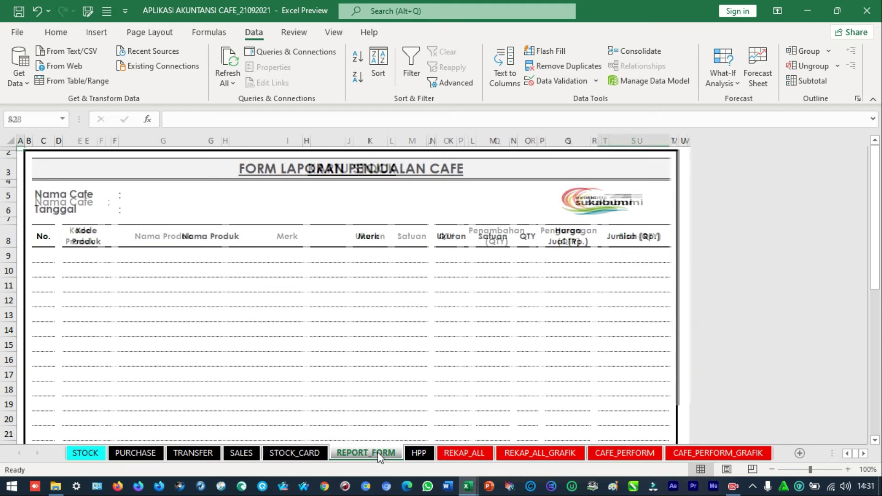
{"action": "left_click", "coordinate": [313, 456]}
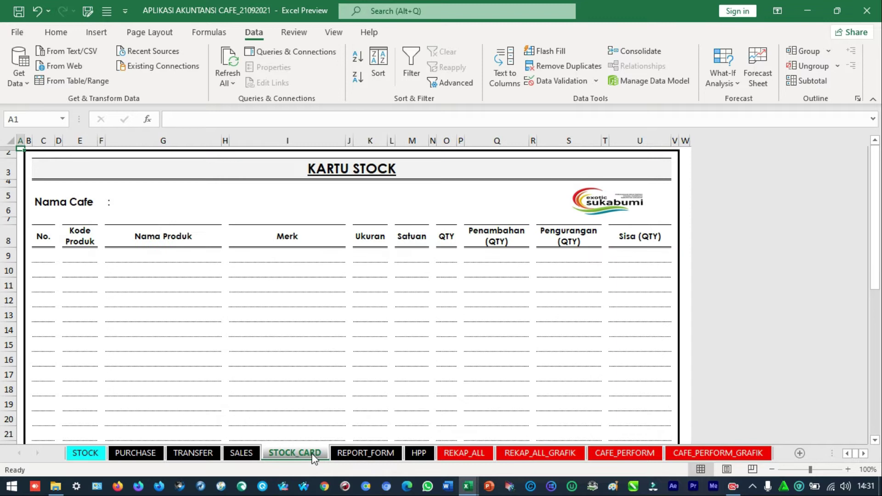
Revisit the STOCK, REPORT_FORM, STOCK_CARD, SALES and TRANSFER sheets in turn, ending on the PURCHASE sheet
{"action": "left_click", "coordinate": [95, 459]}
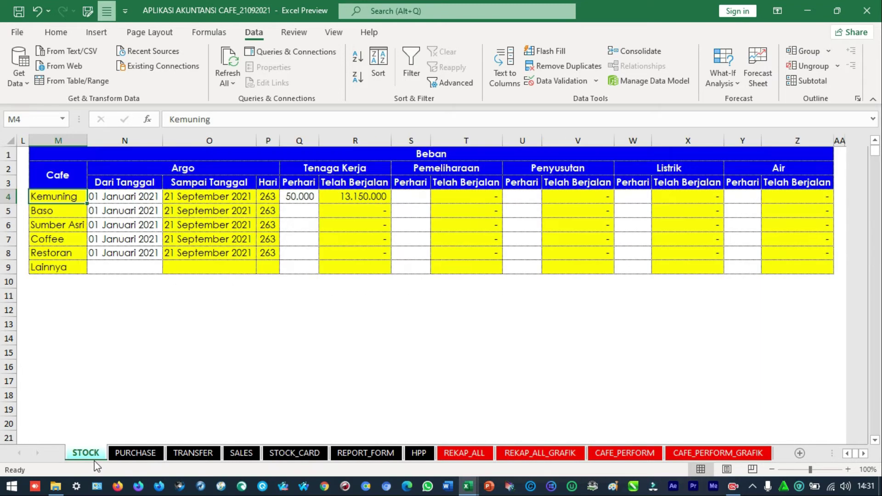
{"action": "left_click", "coordinate": [353, 459]}
{"action": "left_click", "coordinate": [293, 457]}
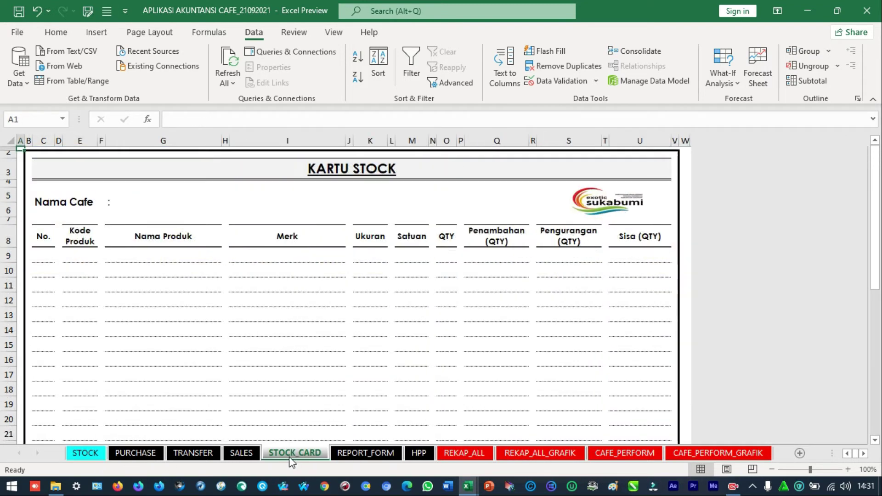
{"action": "left_click", "coordinate": [239, 458]}
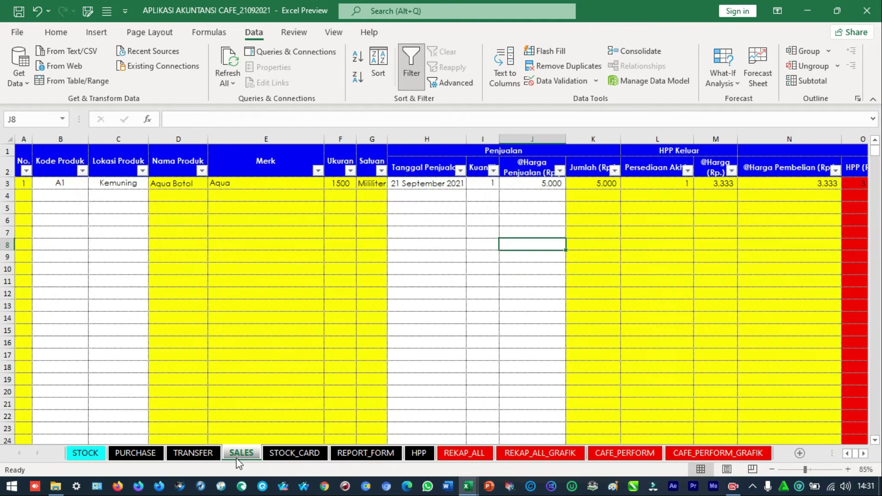
{"action": "left_click", "coordinate": [195, 456]}
{"action": "left_click", "coordinate": [133, 455]}
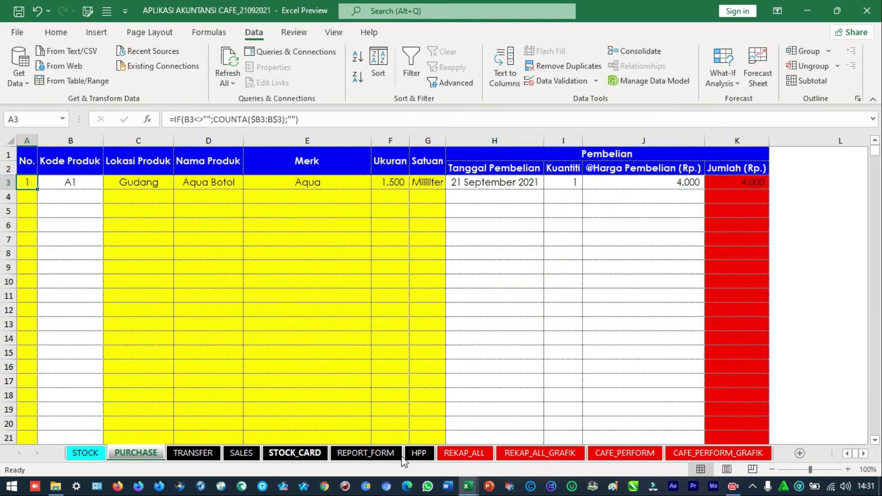
Examine the A1 row on the HPP sheet, from Persediaan Awal Tahun through the purchase, stock and sales groups to the Rank columns
{"action": "left_click", "coordinate": [425, 458]}
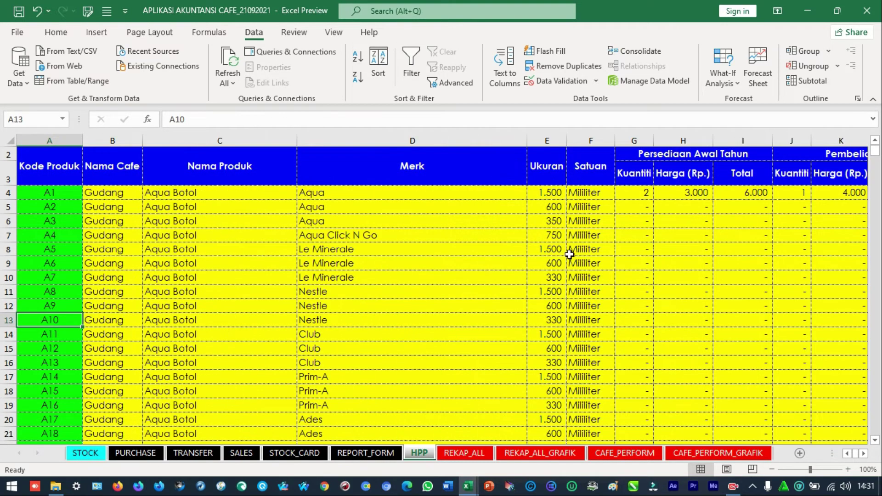
{"action": "left_click", "coordinate": [642, 192]}
{"action": "key", "text": "Right"}
{"action": "key", "text": "Right"}
{"action": "key", "text": "Right"}
{"action": "key", "text": "Right"}
{"action": "key", "text": "Right"}
{"action": "key", "text": "Right"}
{"action": "key", "text": "Right"}
{"action": "key", "text": "Right"}
{"action": "key", "text": "Right"}
{"action": "key", "text": "Right"}
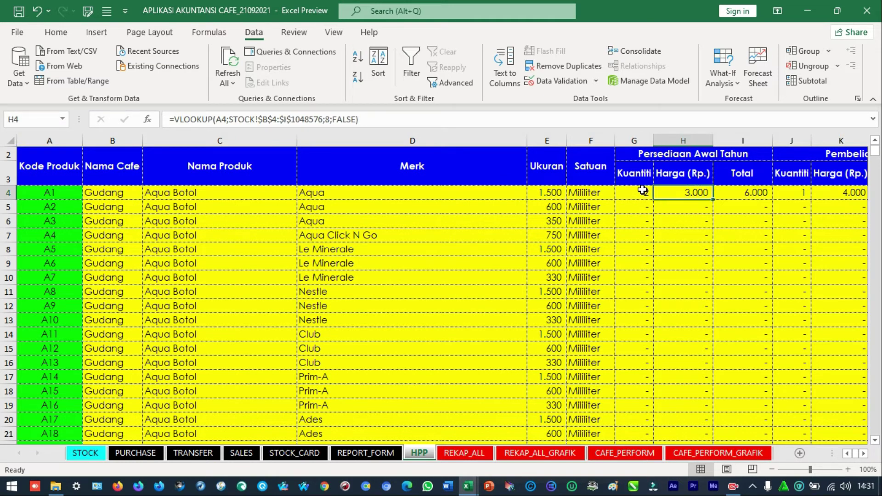
{"action": "key", "text": "Right"}
{"action": "key", "text": "Right"}
{"action": "key", "text": "Right"}
{"action": "key", "text": "Right"}
{"action": "key", "text": "Right"}
{"action": "key", "text": "Right"}
{"action": "key", "text": "Right"}
{"action": "key", "text": "Right"}
{"action": "key", "text": "Right"}
{"action": "key", "text": "Right"}
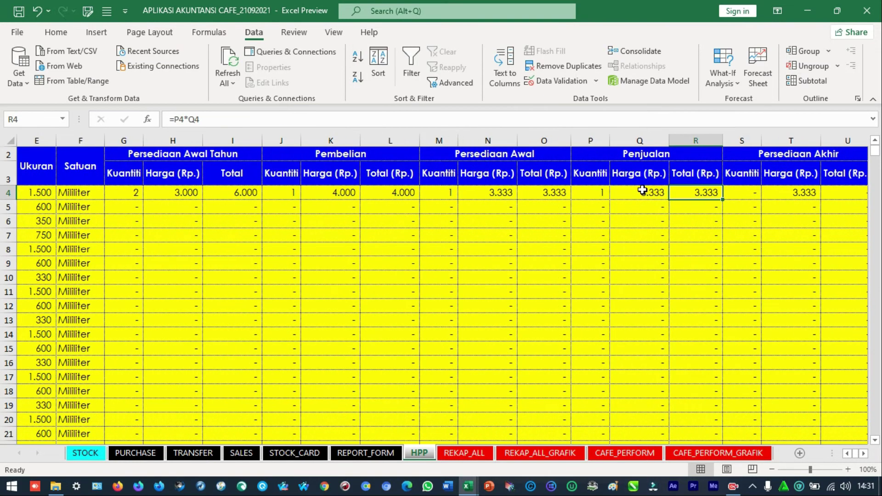
{"action": "key", "text": "Right"}
{"action": "key", "text": "Right"}
{"action": "key", "text": "Right"}
{"action": "key", "text": "Right"}
{"action": "key", "text": "Right"}
{"action": "key", "text": "Right"}
{"action": "key", "text": "Right"}
{"action": "key", "text": "Right"}
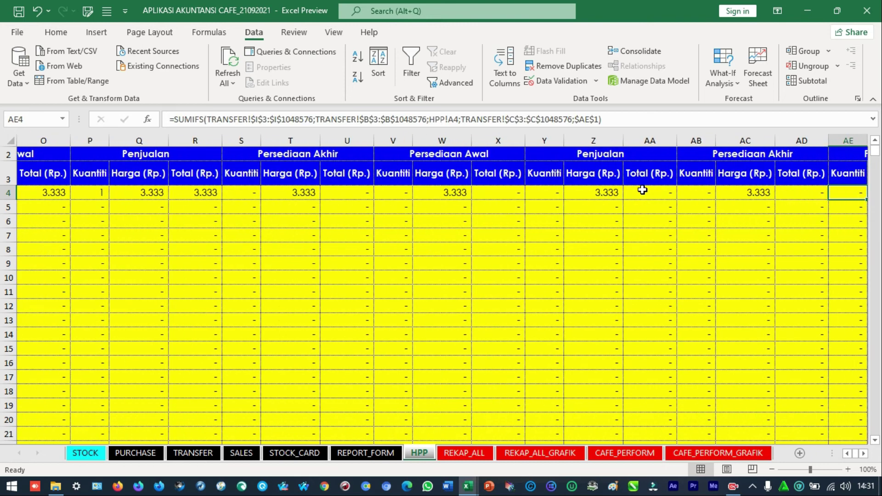
{"action": "key", "text": "Right"}
{"action": "key", "text": "Right"}
{"action": "key", "text": "Right"}
{"action": "key", "text": "Right"}
{"action": "key", "text": "Right"}
{"action": "key", "text": "Right"}
{"action": "key", "text": "Right"}
{"action": "key", "text": "Right"}
{"action": "key", "text": "Right"}
{"action": "key", "text": "Right"}
{"action": "key", "text": "Right"}
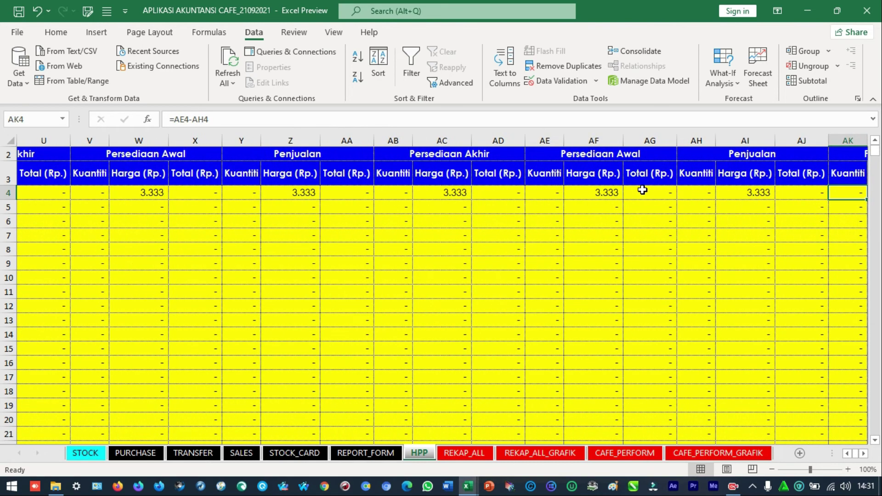
{"action": "key", "text": "ctrl+Right"}
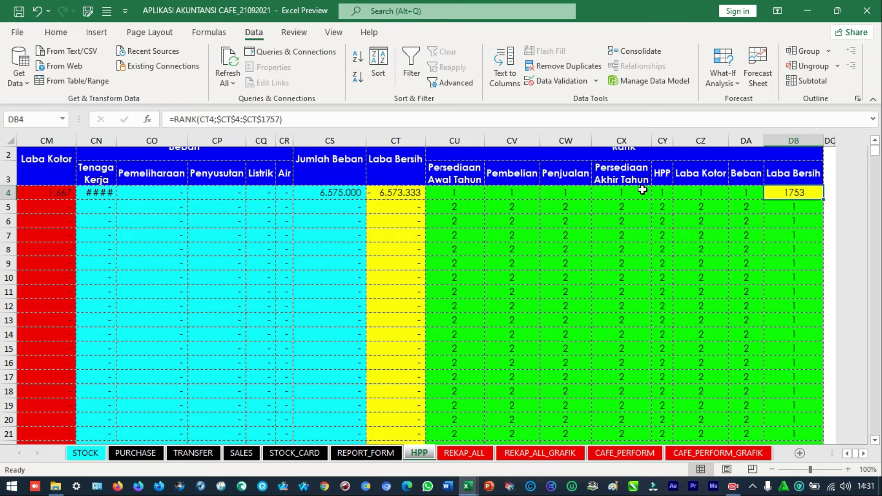
{"action": "key", "text": "Left"}
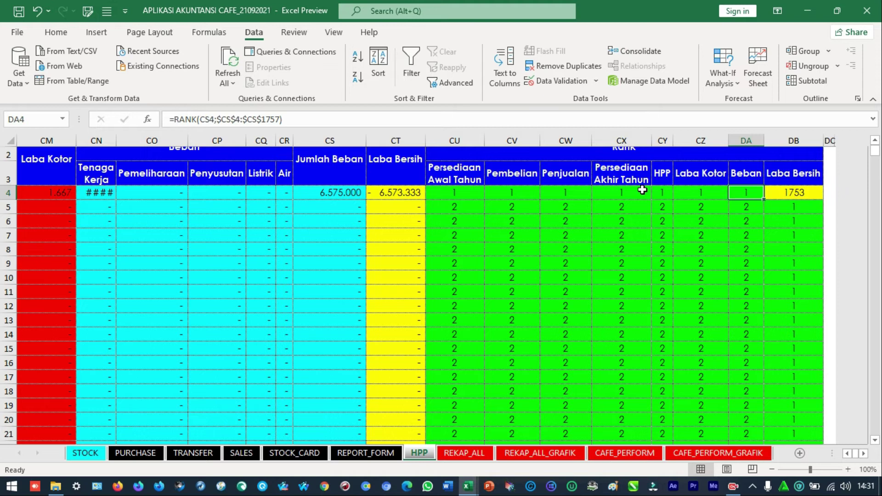
Clear Kemuning's daily Tenaga Kerja cost in the Beban table on the STOCK sheet
{"action": "left_click", "coordinate": [184, 453]}
{"action": "left_click", "coordinate": [90, 454]}
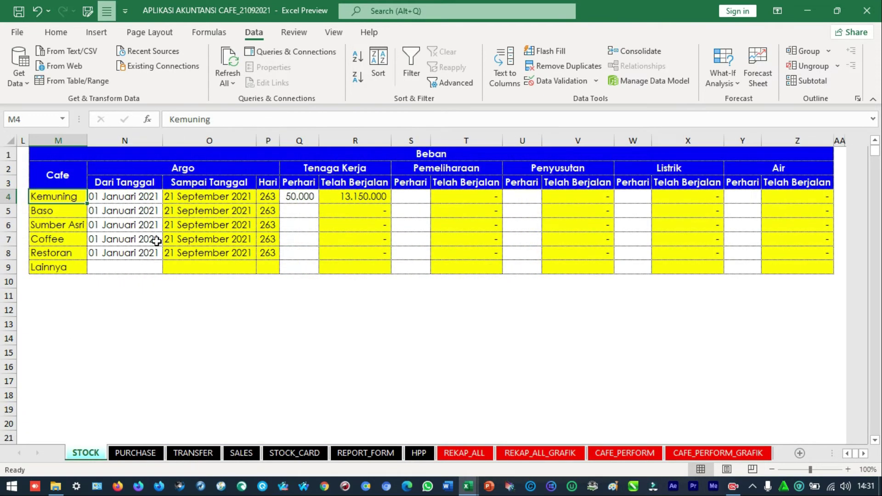
{"action": "left_click", "coordinate": [305, 196]}
{"action": "key", "text": "Delete"}
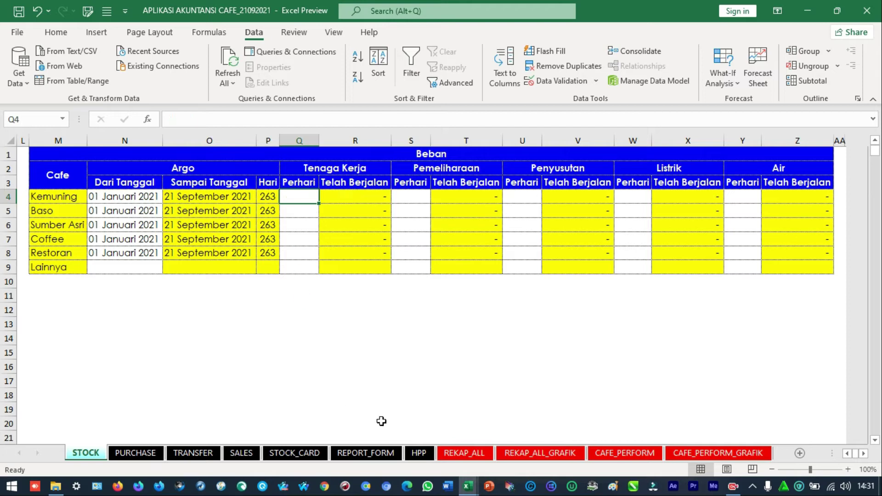
Review the HPP sheet's totals row and the Stock_LK, Stock_App and STOCK AKHIR reconciliation block below it
{"action": "left_click", "coordinate": [418, 453]}
{"action": "left_click", "coordinate": [398, 218]}
{"action": "key", "text": "ctrl+Down"}
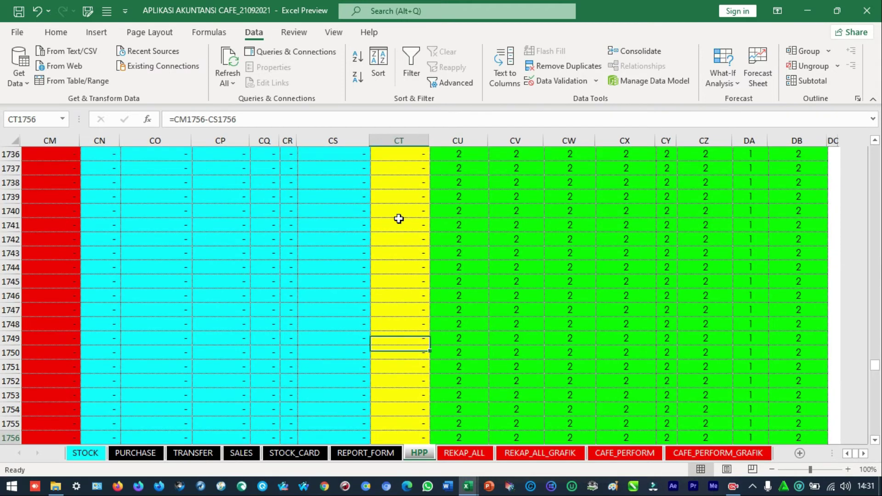
{"action": "key", "text": "ctrl+Down"}
{"action": "key", "text": "Down"}
{"action": "key", "text": "Down"}
{"action": "key", "text": "Left"}
{"action": "key", "text": "Left"}
{"action": "key", "text": "Left"}
{"action": "key", "text": "Left"}
{"action": "key", "text": "Left"}
{"action": "key", "text": "Left"}
{"action": "key", "text": "Left"}
{"action": "key", "text": "Left"}
{"action": "key", "text": "Left"}
{"action": "key", "text": "Left"}
{"action": "key", "text": "Left"}
{"action": "key", "text": "Left"}
{"action": "key", "text": "Down"}
{"action": "key", "text": "Down"}
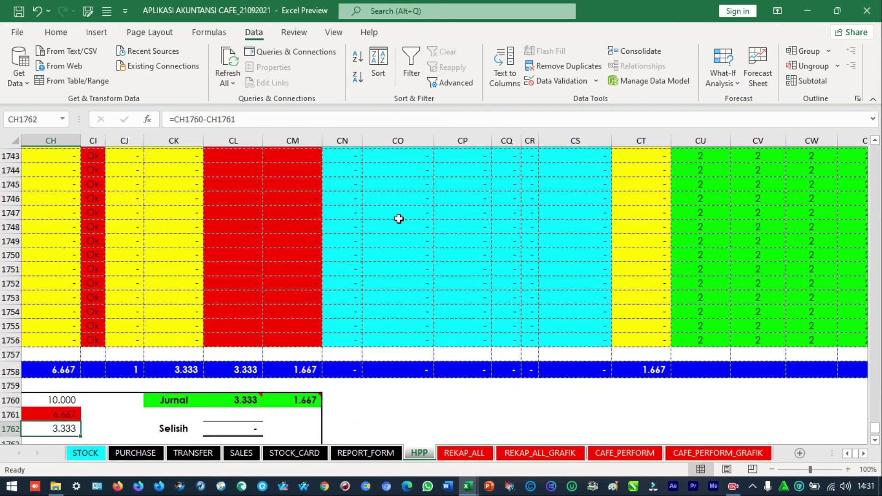
{"action": "key", "text": "Left"}
{"action": "key", "text": "Left"}
{"action": "key", "text": "Down"}
{"action": "key", "text": "Down"}
{"action": "key", "text": "Left"}
{"action": "key", "text": "Down"}
{"action": "scroll", "coordinate": [398, 219], "scroll_direction": "down", "scroll_amount": 2}
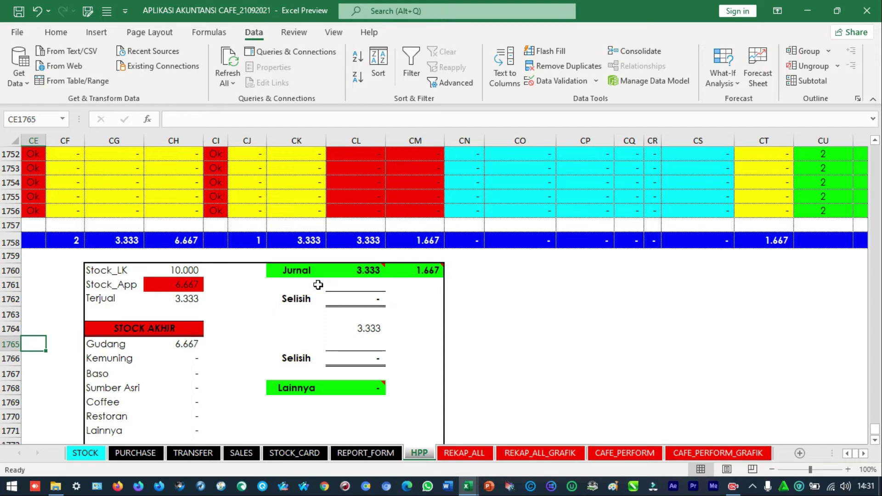
Examine the two Jurnal amounts in CL1760 and CM1760 with their notes, and the REKAP_ALL comparison value in CL1764
{"action": "left_click", "coordinate": [360, 270]}
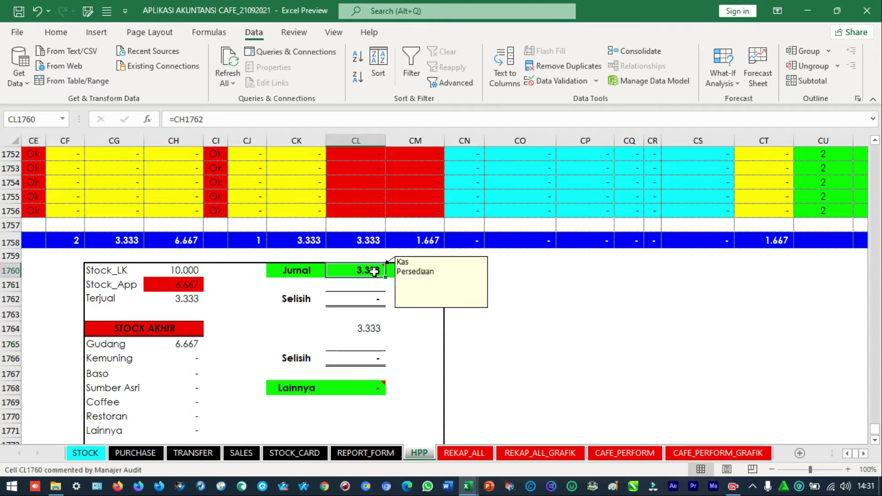
{"action": "left_click", "coordinate": [519, 324]}
{"action": "left_click_drag", "start_coordinate": [368, 270], "coordinate": [427, 271]}
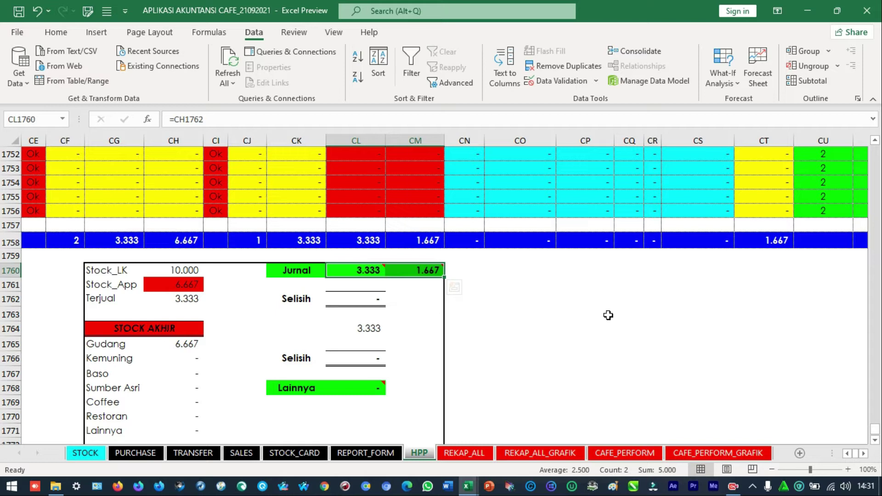
{"action": "left_click", "coordinate": [369, 270]}
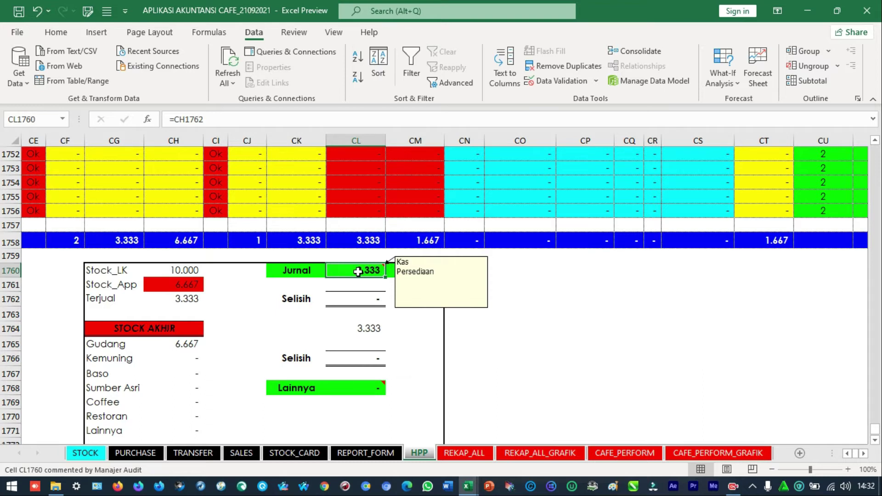
{"action": "left_click", "coordinate": [378, 328]}
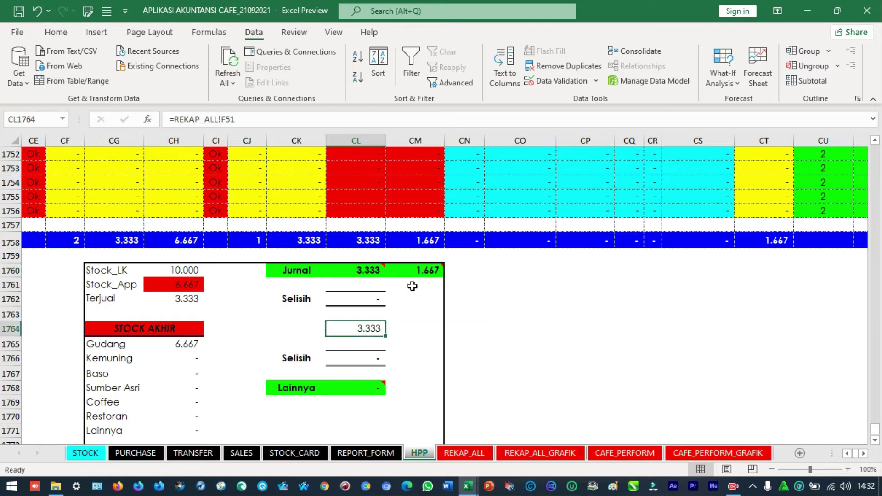
{"action": "left_click", "coordinate": [416, 274]}
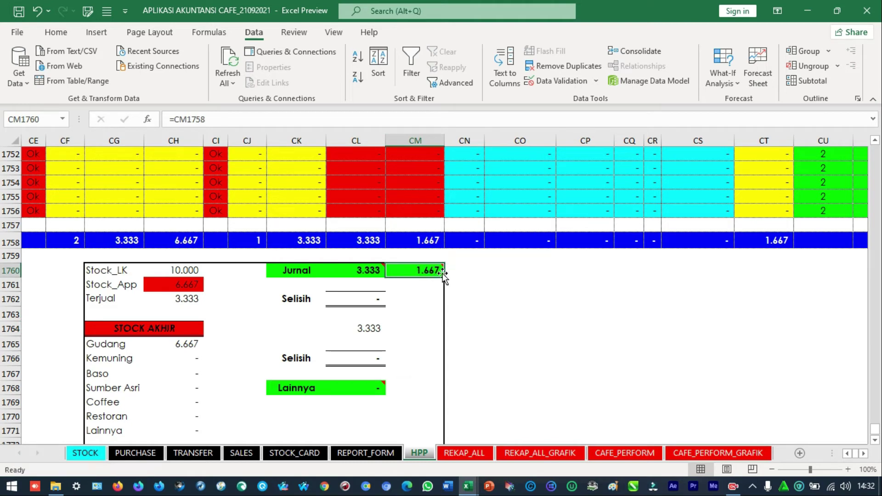
{"action": "mouse_move", "coordinate": [430, 270]}
{"action": "left_mouse_down"}
{"action": "mouse_move", "coordinate": [423, 282]}
{"action": "mouse_move", "coordinate": [428, 271]}
{"action": "left_mouse_up"}
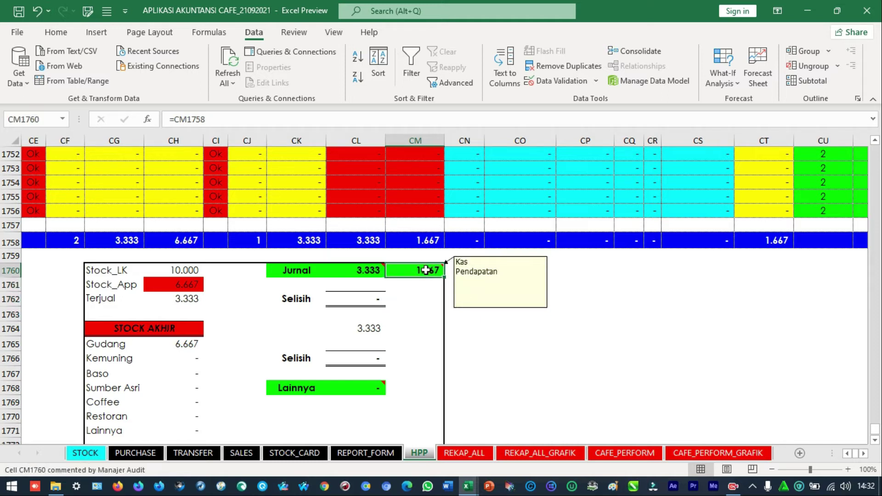
{"action": "left_click", "coordinate": [356, 271]}
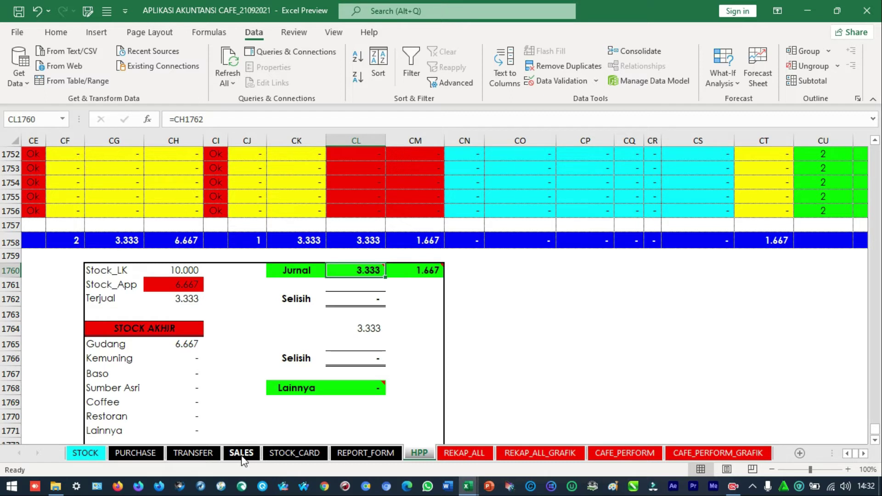
Enter opening stock for product A2 on the STOCK sheet with Kuantiti 2 and Harga 2000
{"action": "left_click", "coordinate": [198, 458]}
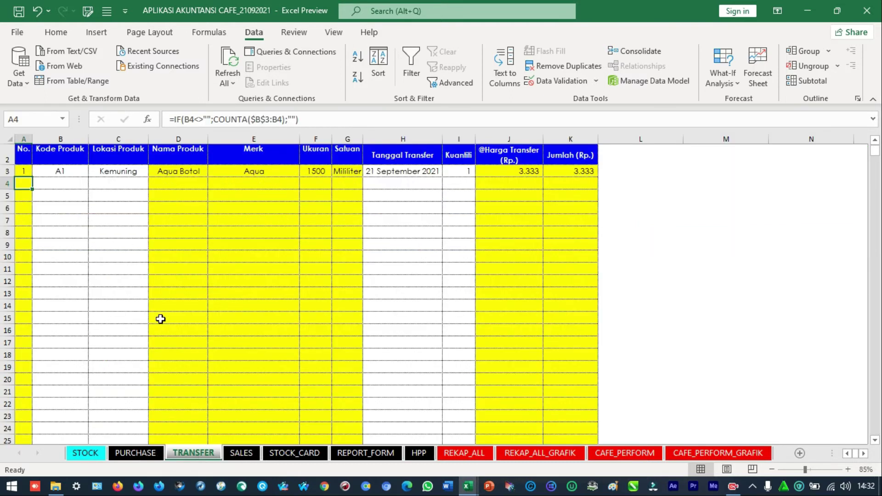
{"action": "left_click", "coordinate": [88, 456]}
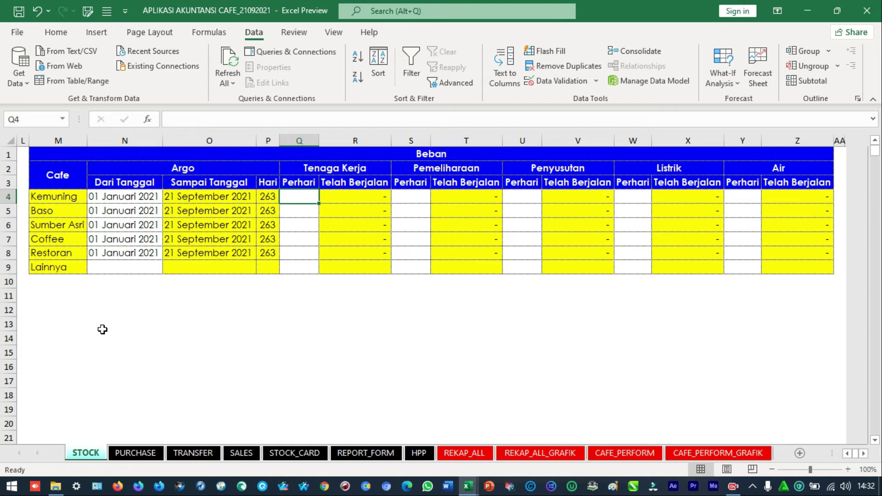
{"action": "left_click_drag", "start_coordinate": [110, 340], "coordinate": [5, 340]}
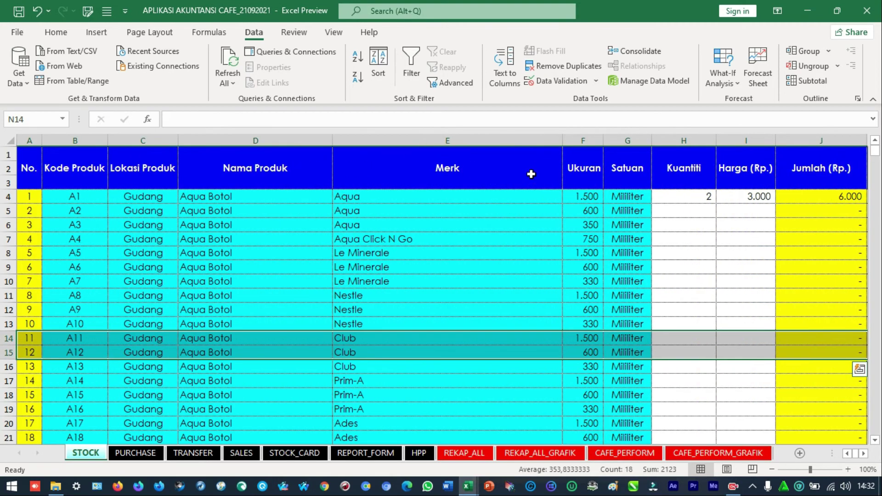
{"action": "left_click", "coordinate": [421, 212]}
{"action": "left_click", "coordinate": [690, 209]}
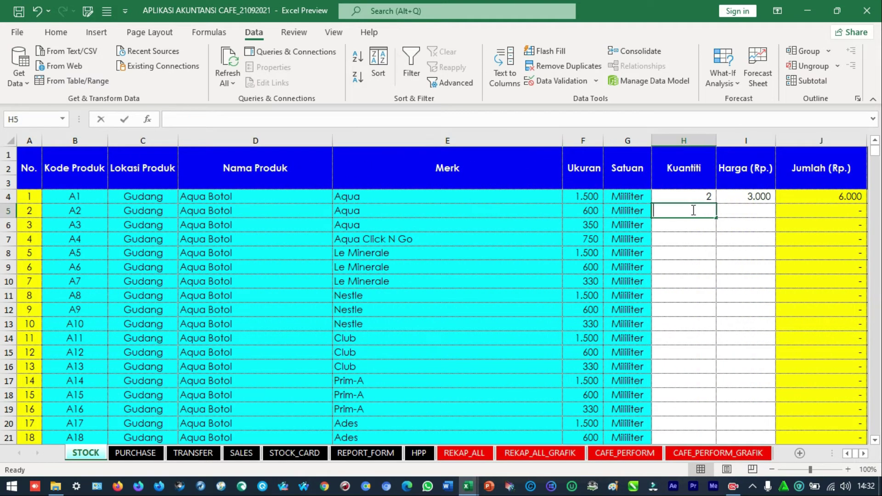
{"action": "type", "text": "2"}
{"action": "left_click", "coordinate": [779, 237]}
{"action": "left_click", "coordinate": [759, 212]}
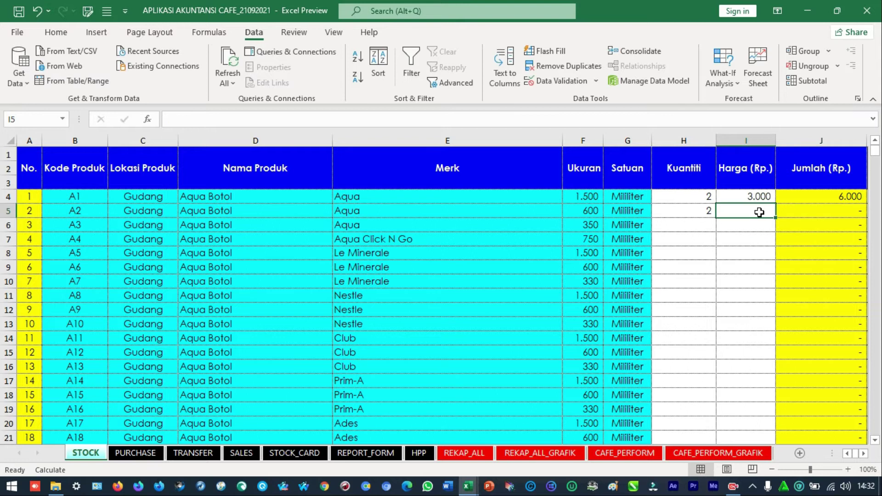
{"action": "type", "text": "2000"}
{"action": "left_click", "coordinate": [756, 225]}
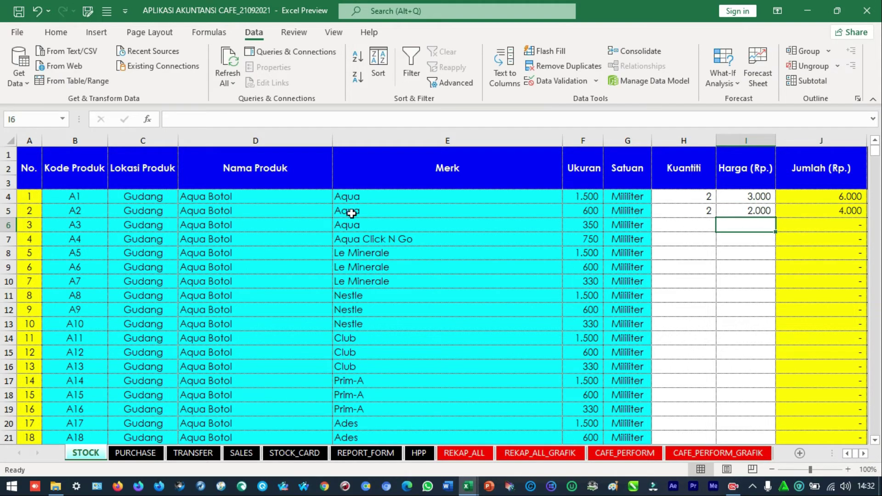
{"action": "left_click", "coordinate": [627, 210]}
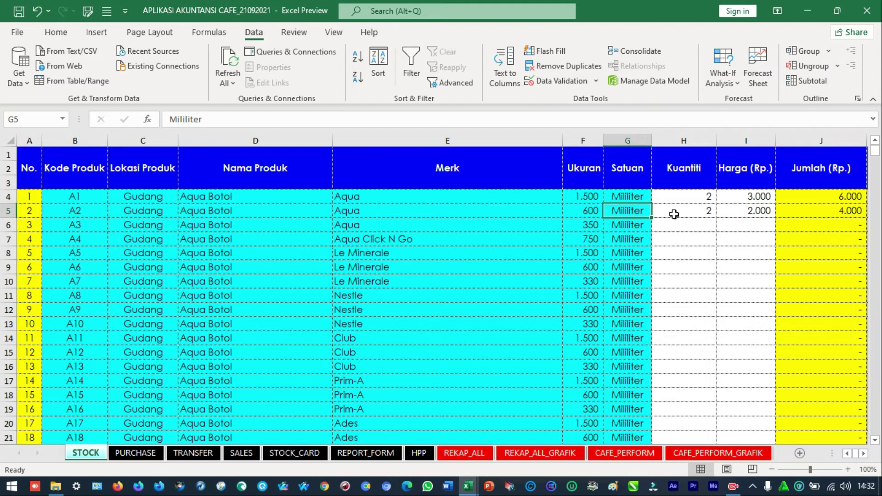
{"action": "left_click", "coordinate": [702, 214]}
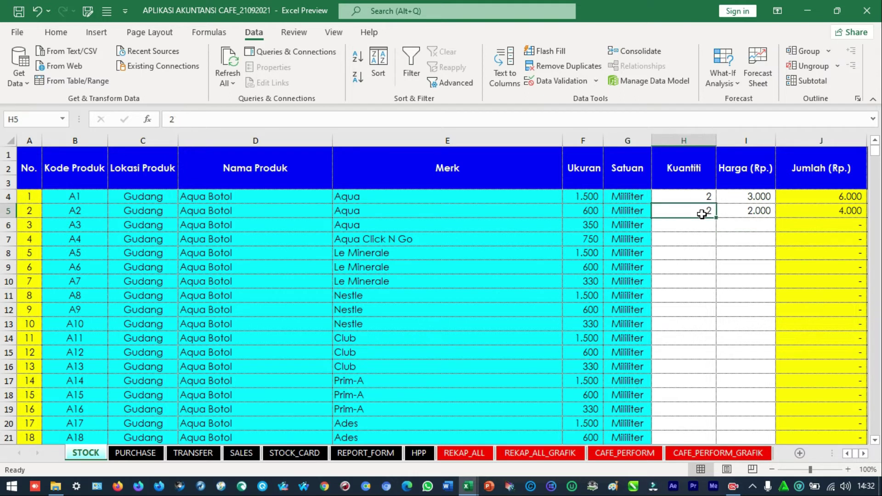
{"action": "left_click_drag", "start_coordinate": [702, 214], "coordinate": [741, 214]}
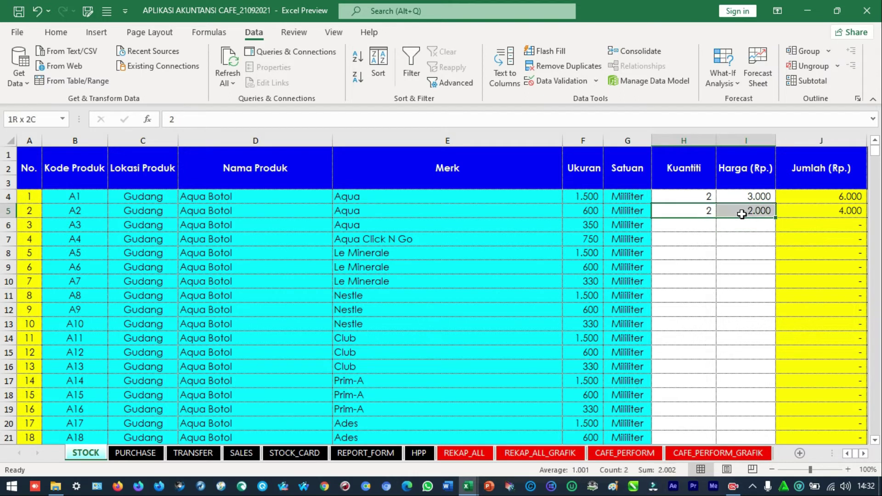
{"action": "left_click", "coordinate": [705, 211]}
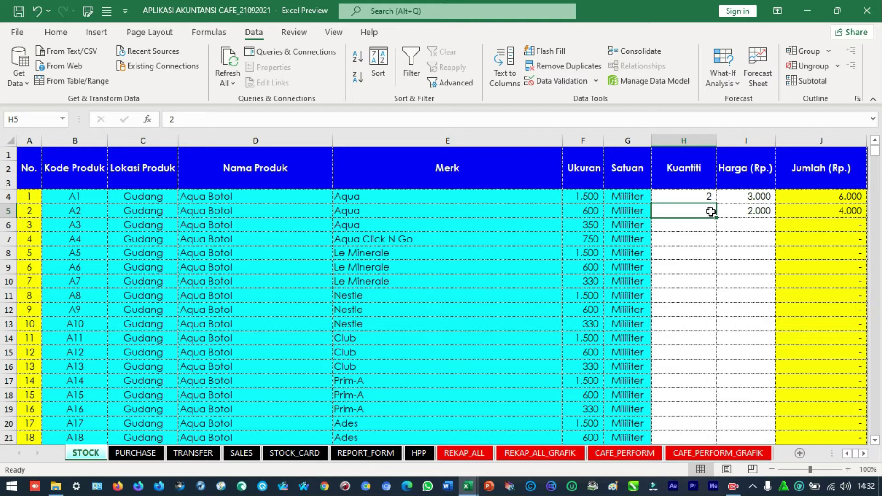
Add a second row on the TRANSFER sheet with product code A2 and location Lainnya
{"action": "left_click", "coordinate": [192, 453]}
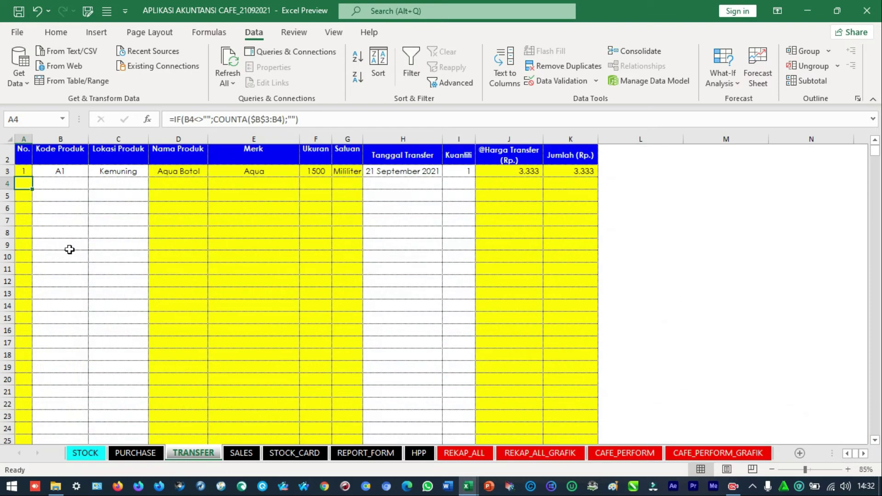
{"action": "left_click", "coordinate": [69, 181]}
{"action": "left_click", "coordinate": [94, 182]}
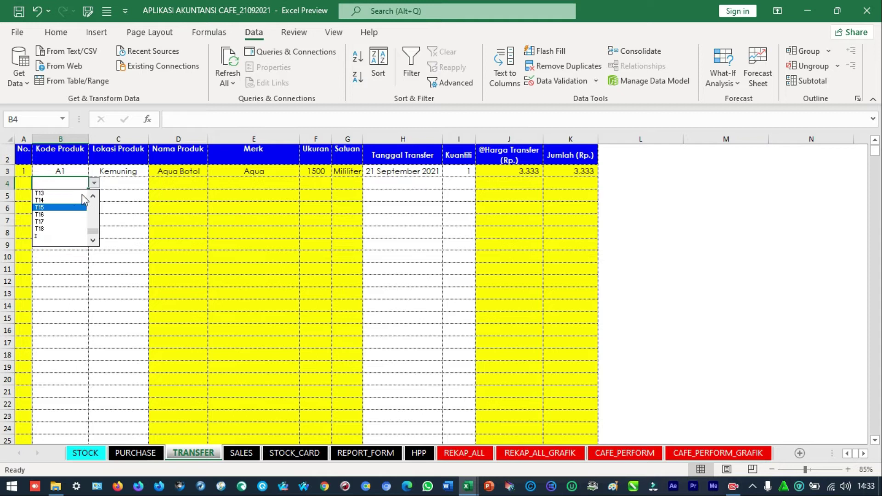
{"action": "key", "text": "Escape"}
{"action": "type", "text": "A2"}
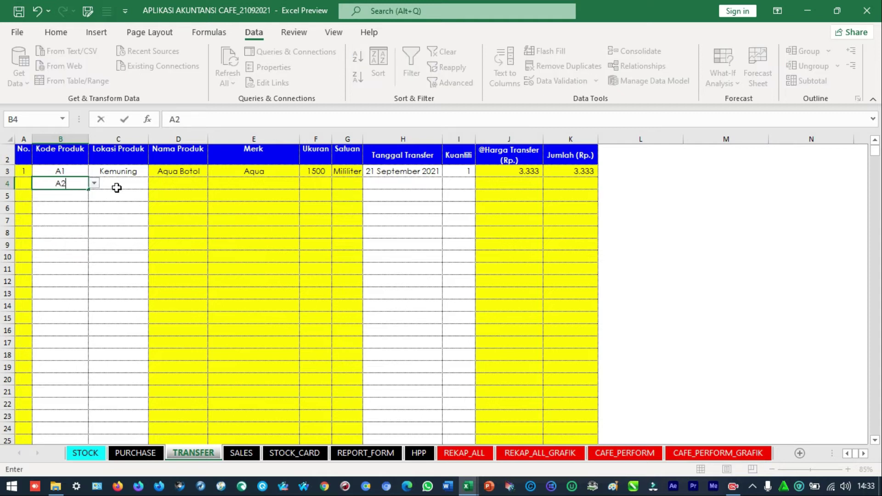
{"action": "left_click", "coordinate": [143, 184]}
{"action": "left_click", "coordinate": [153, 184]}
{"action": "left_click", "coordinate": [137, 231]}
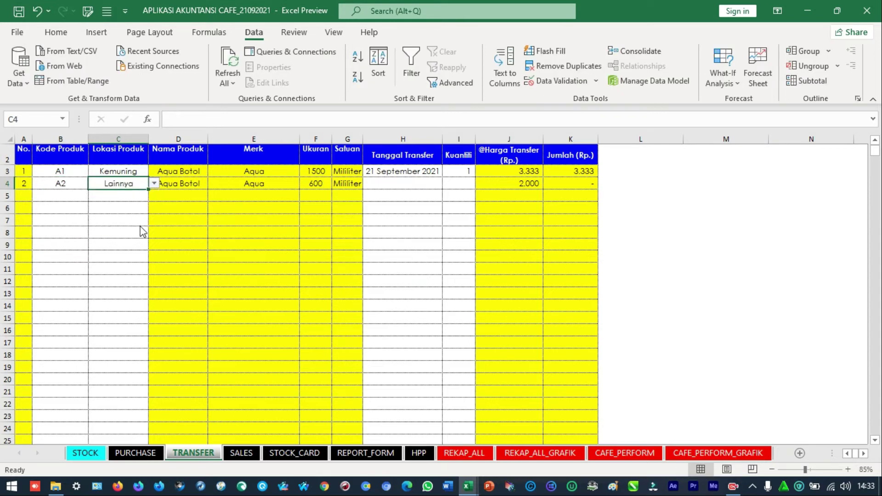
{"action": "left_click", "coordinate": [125, 196]}
{"action": "left_click", "coordinate": [129, 186]}
Copy the transfer date 21 September 2021 into the A2 transfer row and set its Kuantiti to 1
{"action": "left_click", "coordinate": [390, 176]}
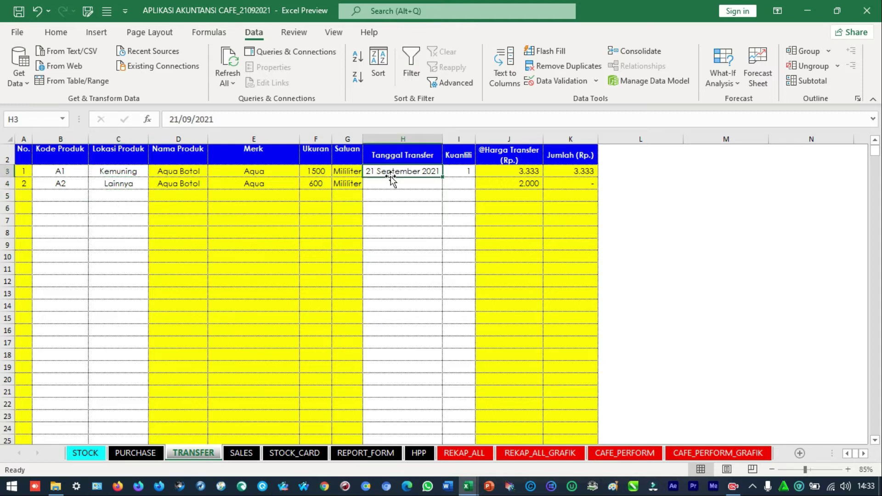
{"action": "key", "text": "ctrl+c"}
{"action": "key", "text": "Down"}
{"action": "key", "text": "ctrl+v"}
{"action": "key", "text": "Right"}
{"action": "type", "text": "1"}
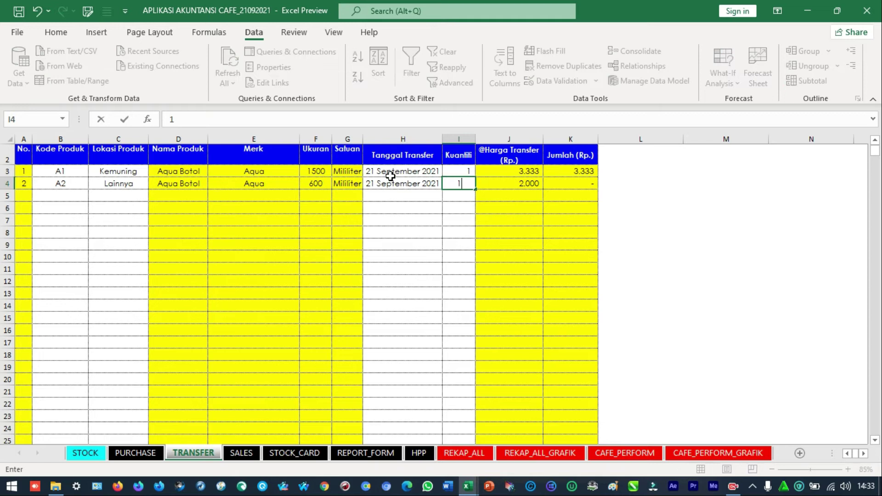
{"action": "key", "text": "Return"}
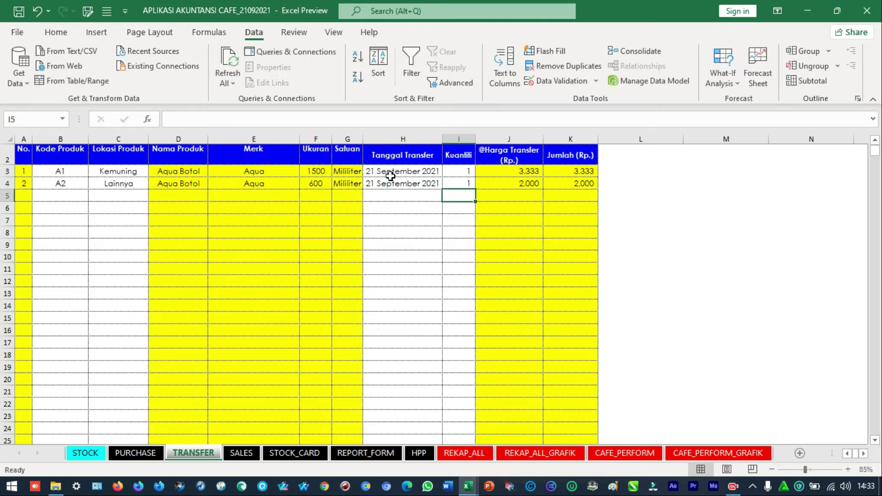
Add a second row on the SALES sheet with product code A2 and location Lainnya
{"action": "left_click", "coordinate": [248, 454]}
{"action": "left_click", "coordinate": [81, 198]}
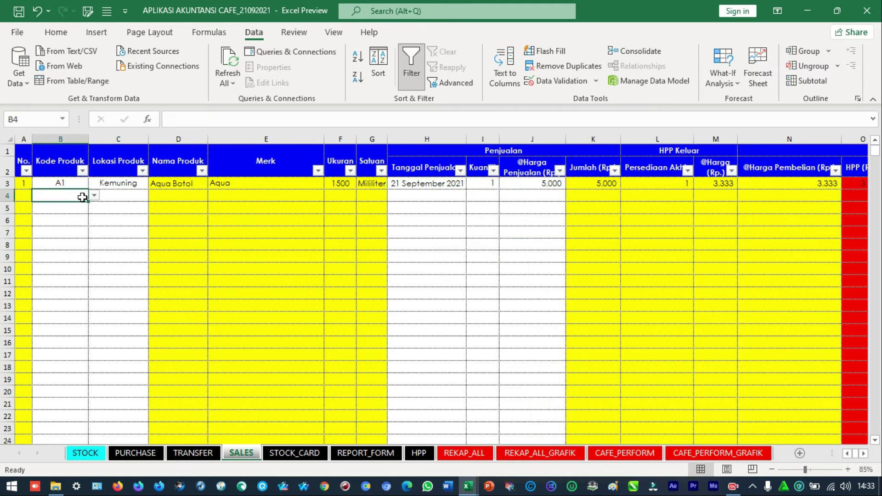
{"action": "type", "text": "A2"}
{"action": "left_click", "coordinate": [112, 198]}
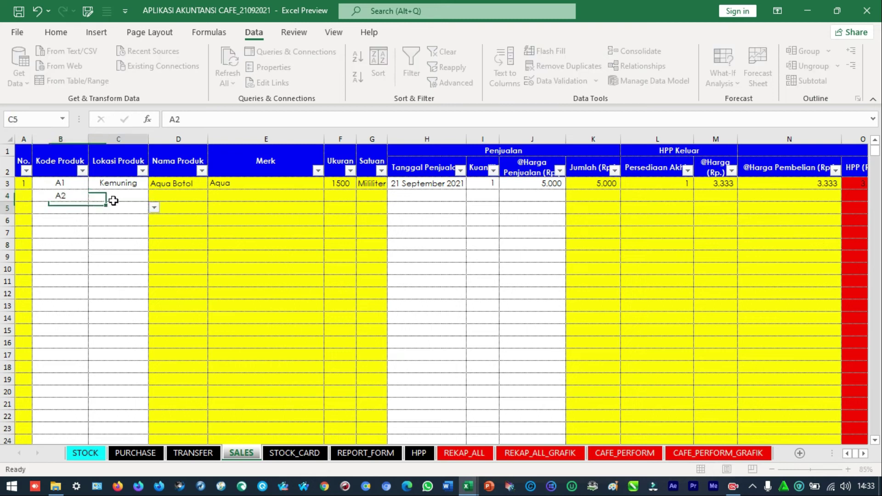
{"action": "left_click", "coordinate": [158, 195]}
{"action": "left_click", "coordinate": [141, 201]}
{"action": "left_click", "coordinate": [154, 196]}
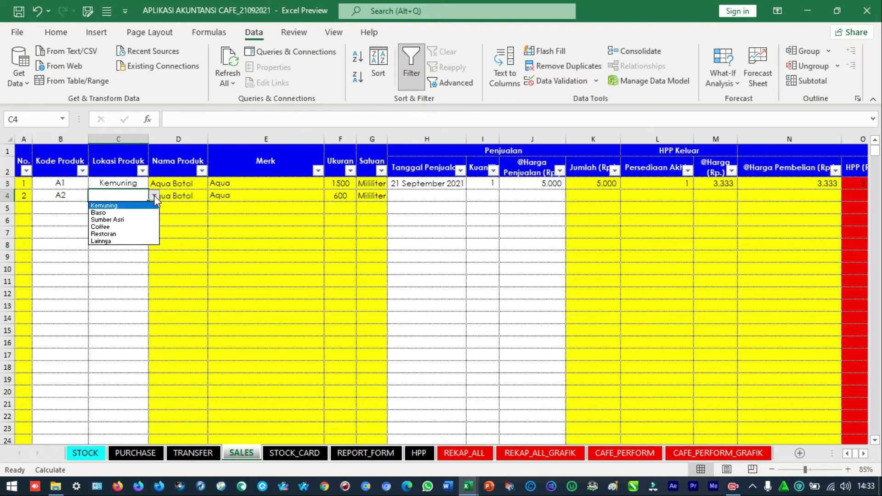
{"action": "left_click", "coordinate": [132, 242]}
{"action": "left_click", "coordinate": [61, 195]}
{"action": "left_click", "coordinate": [111, 196]}
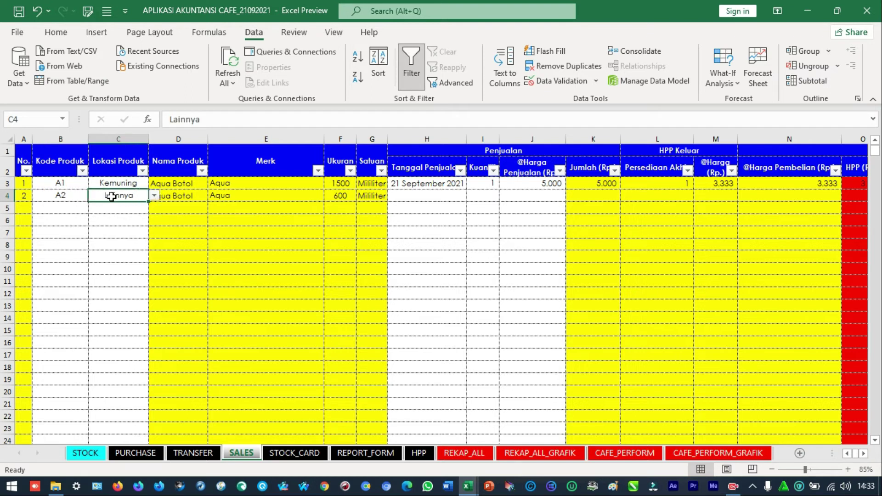
Copy the sale date 21 September 2021 into the A2 sales row and set its Kuantiti to 1
{"action": "left_click", "coordinate": [433, 185]}
{"action": "key", "text": "ctrl+c"}
{"action": "key", "text": "Down"}
{"action": "key", "text": "ctrl+v"}
{"action": "key", "text": "Right"}
{"action": "type", "text": "1"}
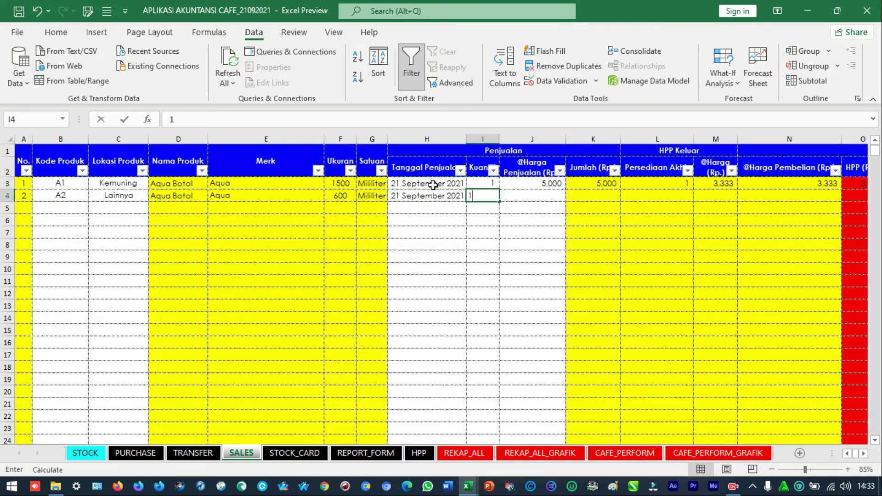
{"action": "key", "text": "Tab"}
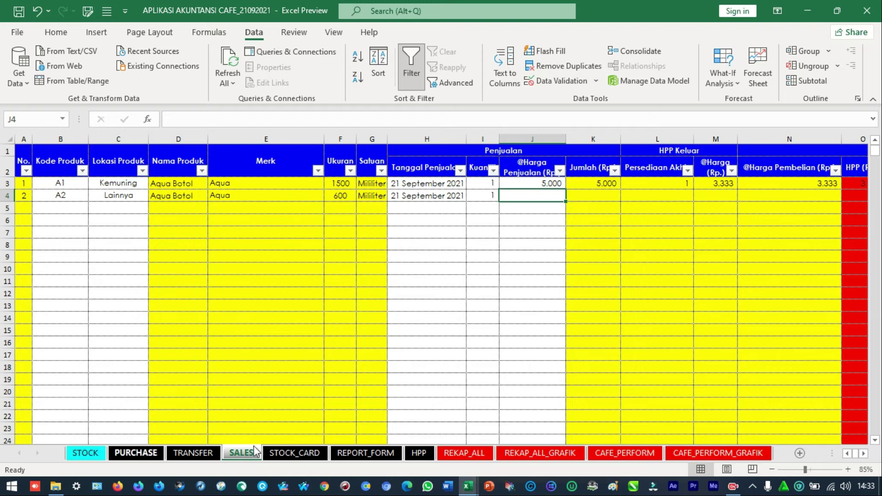
Examine the Jurnal block on the HPP sheet and the A2 row's Harga Pokok Penjualan and Laba Kotor columns
{"action": "left_click", "coordinate": [424, 454]}
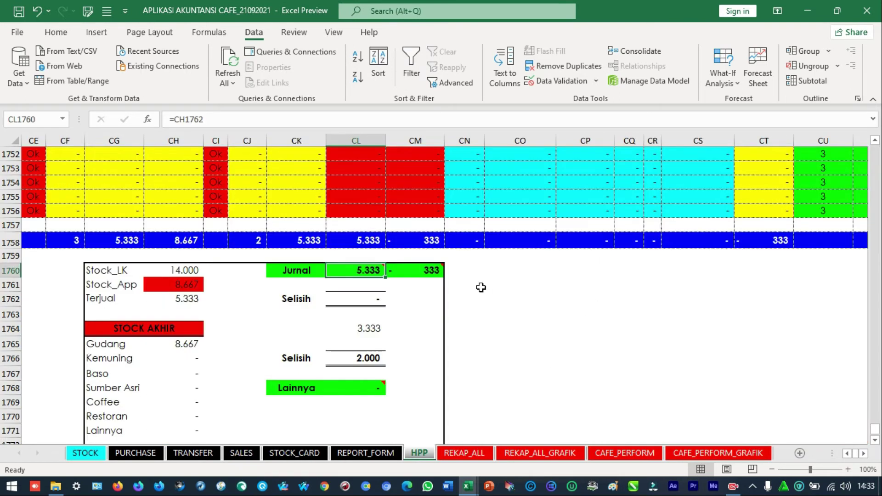
{"action": "scroll", "coordinate": [481, 287], "scroll_direction": "up", "scroll_amount": 15}
{"action": "left_click", "coordinate": [417, 292]}
{"action": "key", "text": "ctrl+Up"}
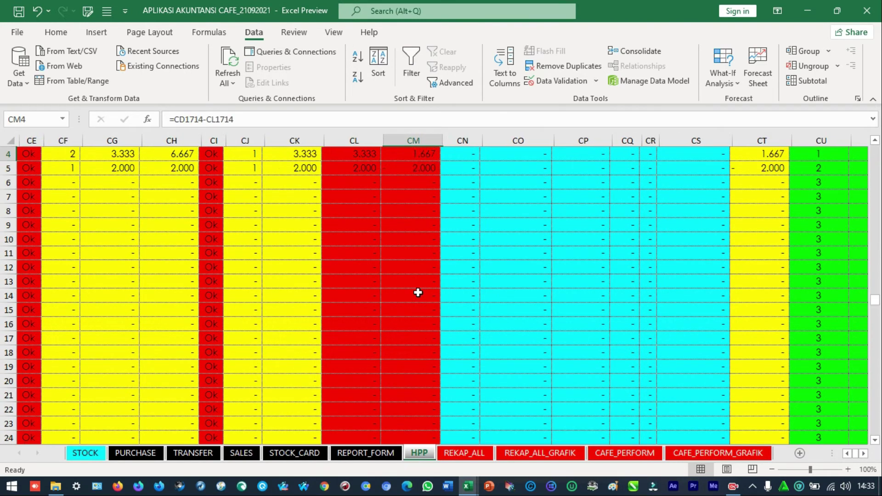
{"action": "key", "text": "Up"}
{"action": "key", "text": "Left"}
{"action": "key", "text": "Down"}
{"action": "key", "text": "Down"}
{"action": "key", "text": "Left"}
{"action": "key", "text": "Left"}
{"action": "key", "text": "Left"}
{"action": "key", "text": "Left"}
{"action": "key", "text": "Left"}
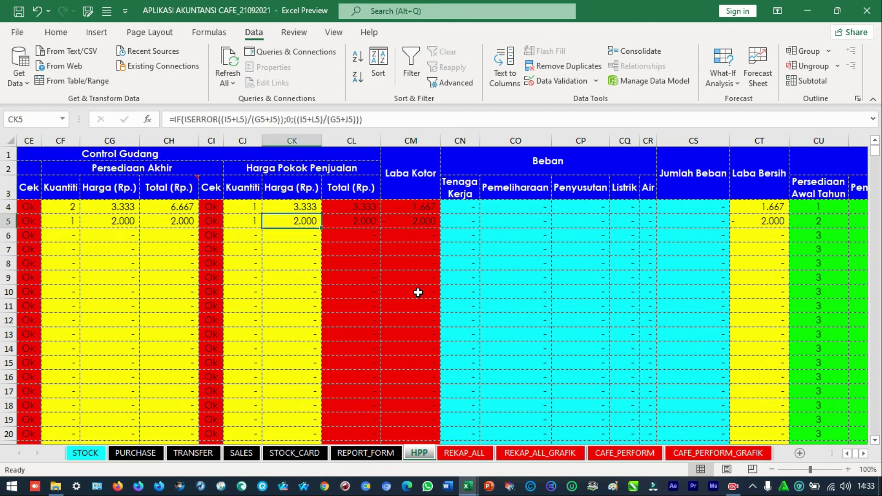
{"action": "key", "text": "Right"}
{"action": "key", "text": "Right"}
{"action": "key", "text": "Right"}
{"action": "key", "text": "Right"}
Set the selling price of the A2 row on the SALES sheet to 2000
{"action": "left_click", "coordinate": [235, 454]}
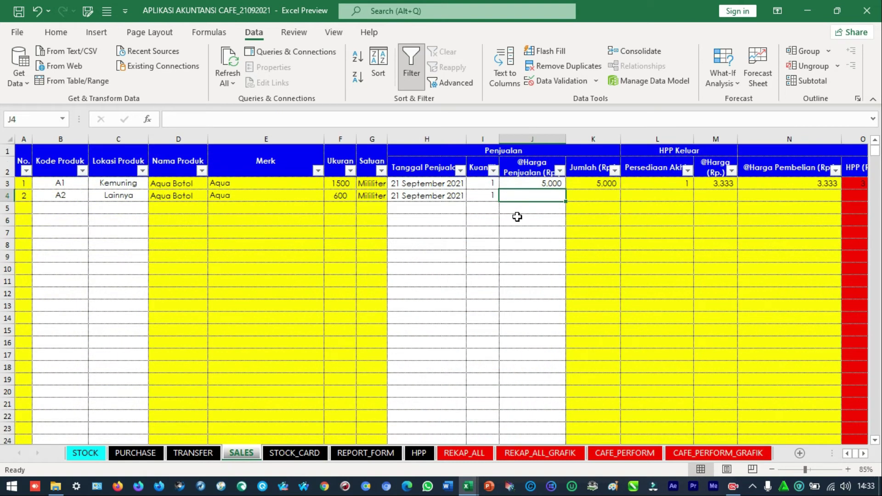
{"action": "type", "text": "2000"}
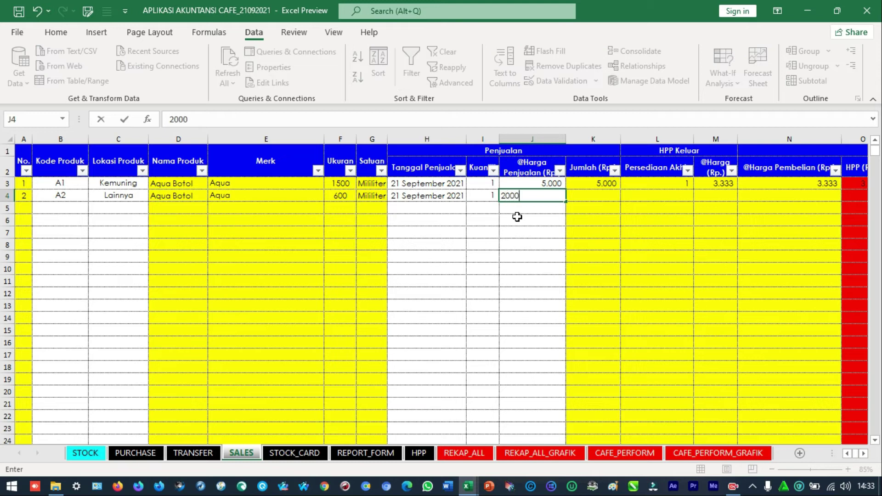
{"action": "key", "text": "Return"}
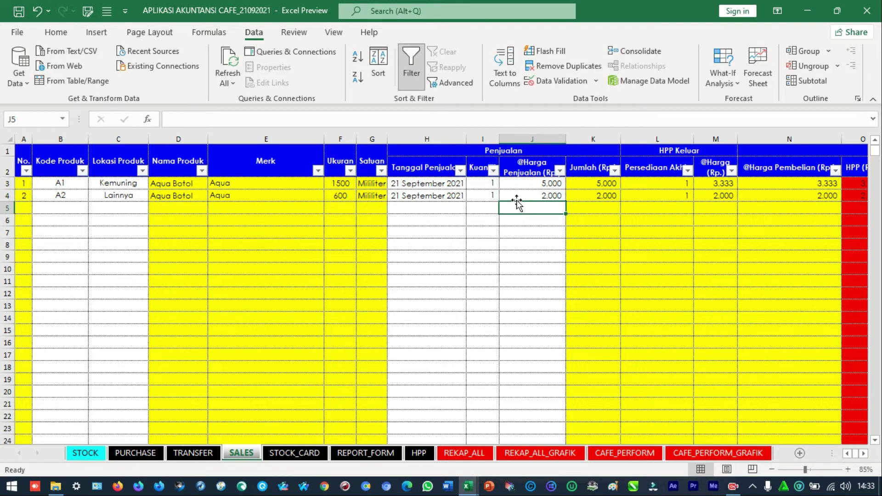
{"action": "left_click", "coordinate": [519, 195]}
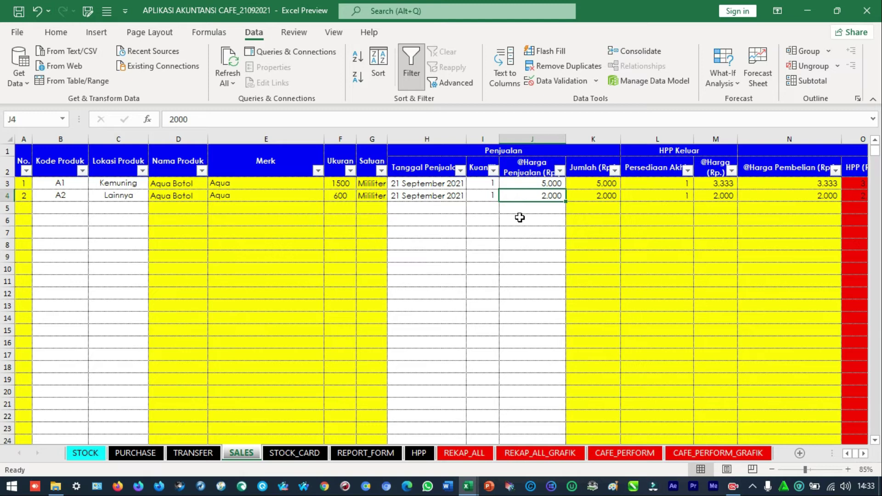
Examine the HPP sheet's totals row, the Lainnya amount in CL1768 and the Jurnal amount in CL1760
{"action": "left_click", "coordinate": [416, 454]}
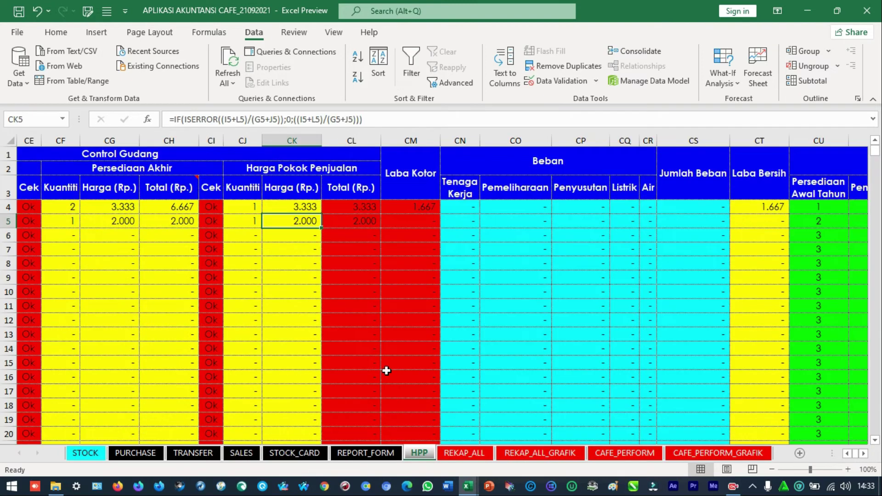
{"action": "scroll", "coordinate": [386, 370], "scroll_direction": "down", "scroll_amount": 5}
{"action": "left_click", "coordinate": [323, 341]}
{"action": "key", "text": "ctrl+Down"}
{"action": "key", "text": "Down"}
{"action": "key", "text": "Down"}
{"action": "key", "text": "Down"}
{"action": "key", "text": "Down"}
{"action": "key", "text": "Down"}
{"action": "key", "text": "Down"}
{"action": "key", "text": "Down"}
{"action": "key", "text": "Down"}
{"action": "key", "text": "Down"}
{"action": "key", "text": "Down"}
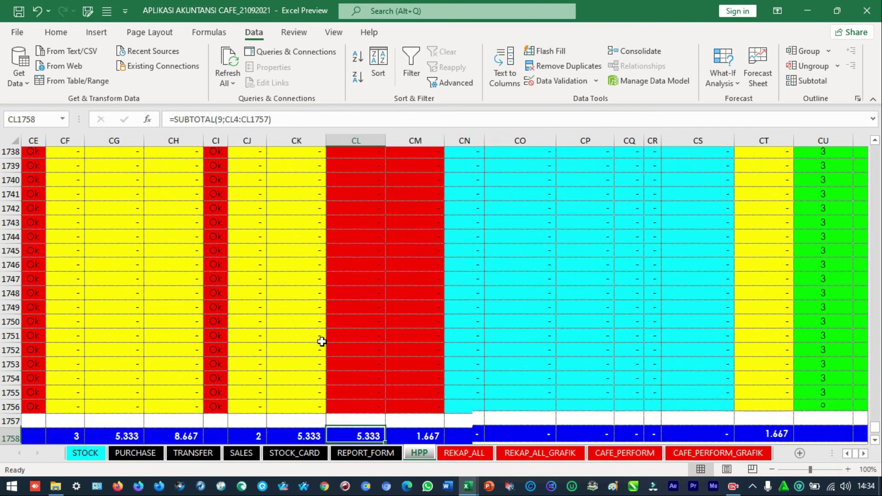
{"action": "key", "text": "Down"}
{"action": "key", "text": "Down"}
{"action": "key", "text": "Down"}
{"action": "key", "text": "Down"}
{"action": "key", "text": "Down"}
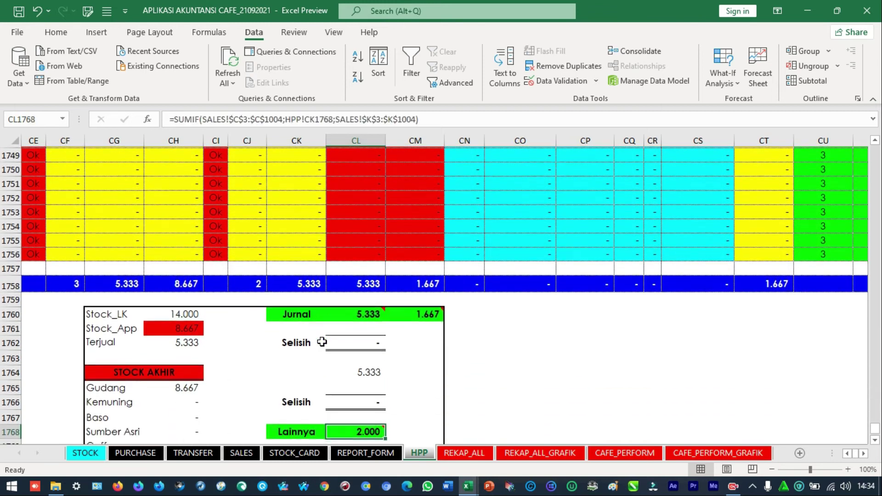
{"action": "left_click", "coordinate": [361, 387]}
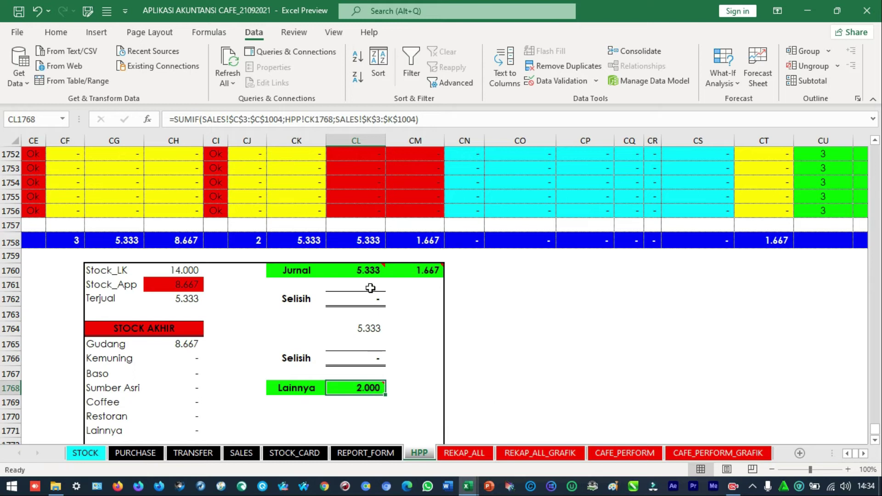
{"action": "left_click", "coordinate": [369, 271]}
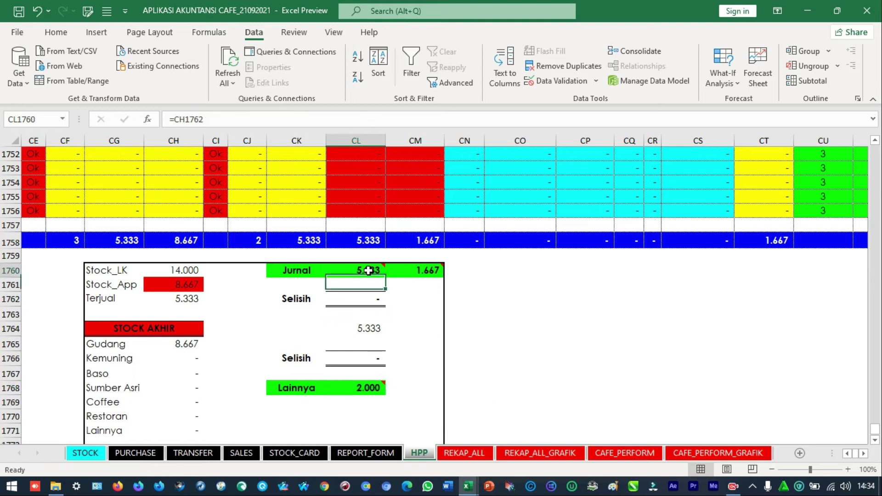
Examine the cell comment on the Lainnya amount in CL1768 and the comment and formula behind the Jurnal amount in CL1760
{"action": "left_click", "coordinate": [361, 389]}
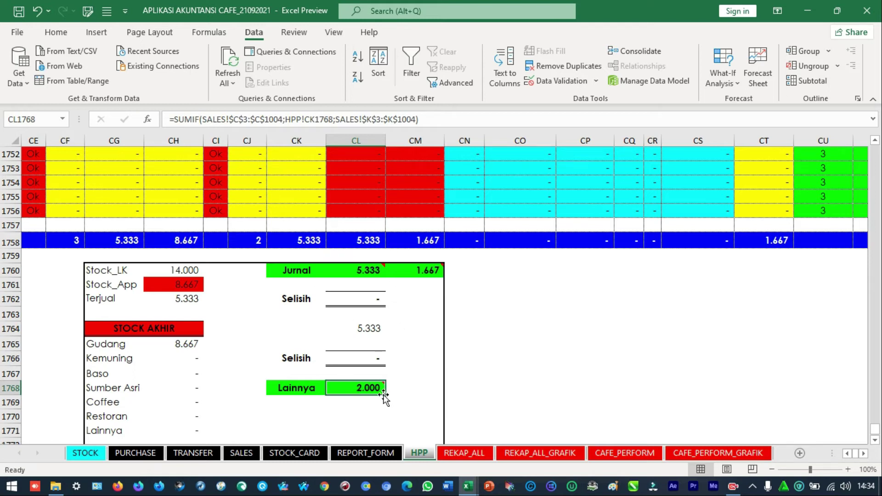
{"action": "mouse_move", "coordinate": [372, 385]}
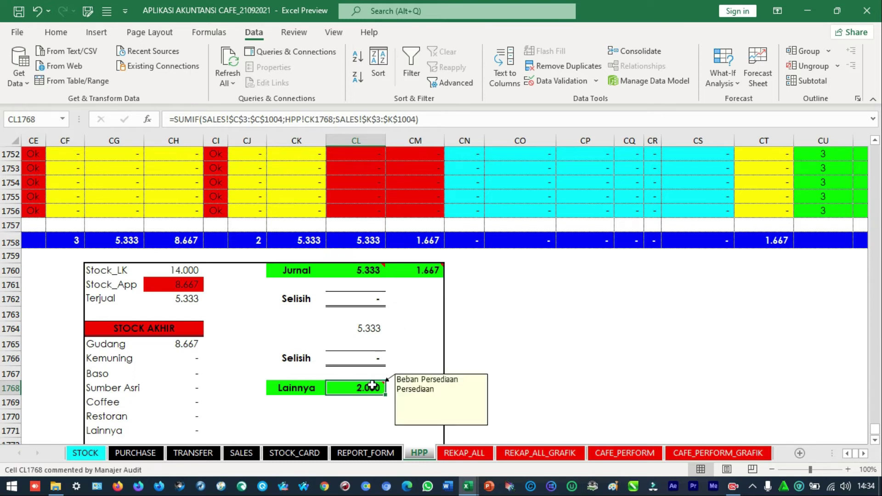
{"action": "left_click", "coordinate": [369, 270]}
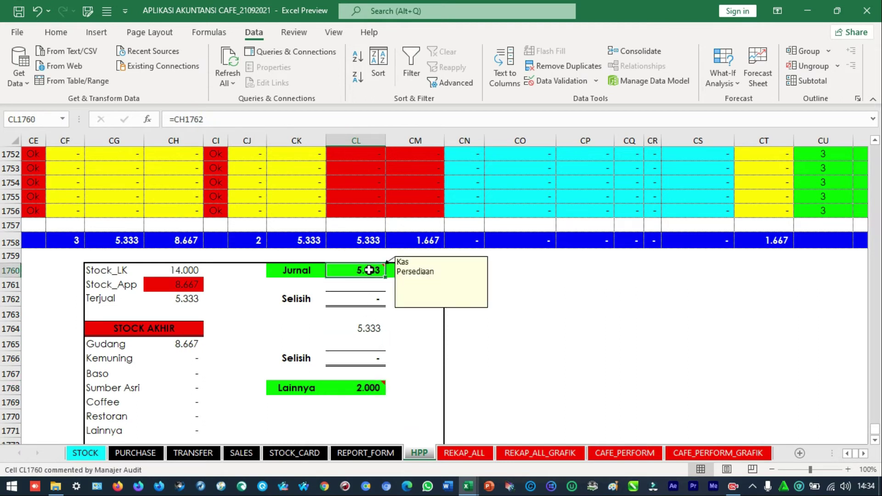
{"action": "double_click", "coordinate": [369, 270]}
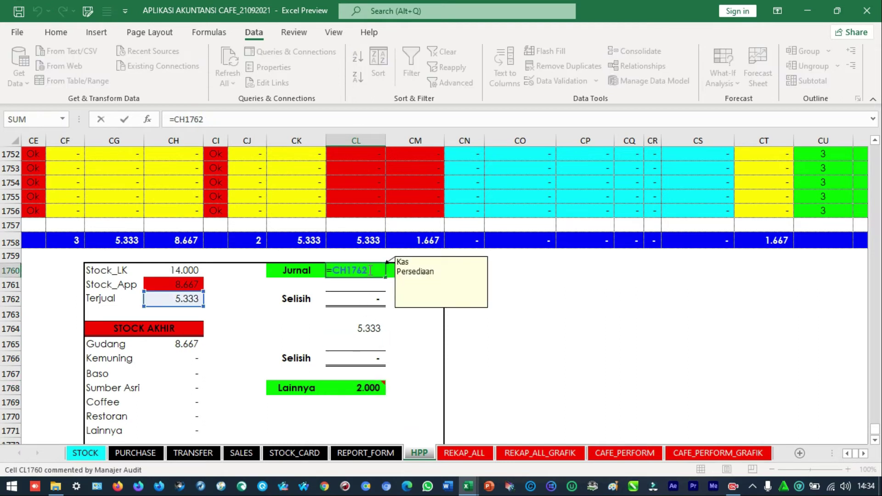
{"action": "key", "text": "Escape"}
{"action": "double_click", "coordinate": [369, 270]}
{"action": "key", "text": "Escape"}
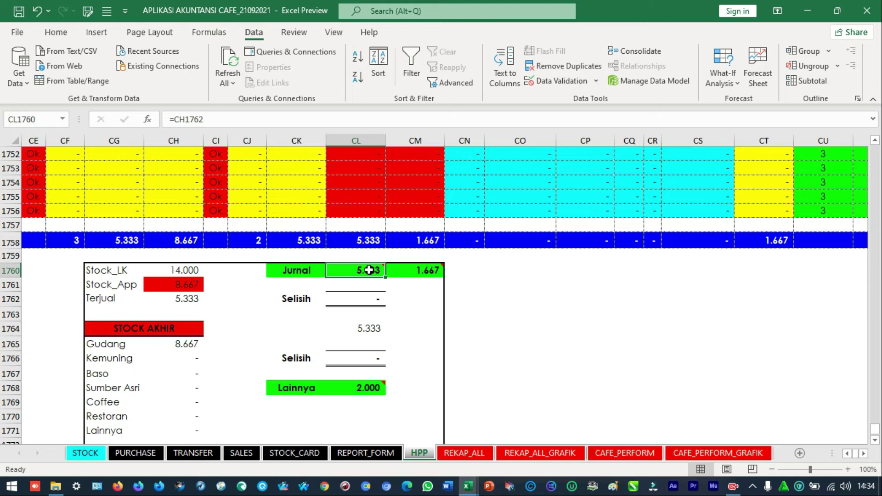
Examine the formulas behind the Stock_LK, Stock_App and Terjual amounts in CH1760 to CH1762
{"action": "left_click", "coordinate": [138, 271]}
{"action": "left_click", "coordinate": [181, 273]}
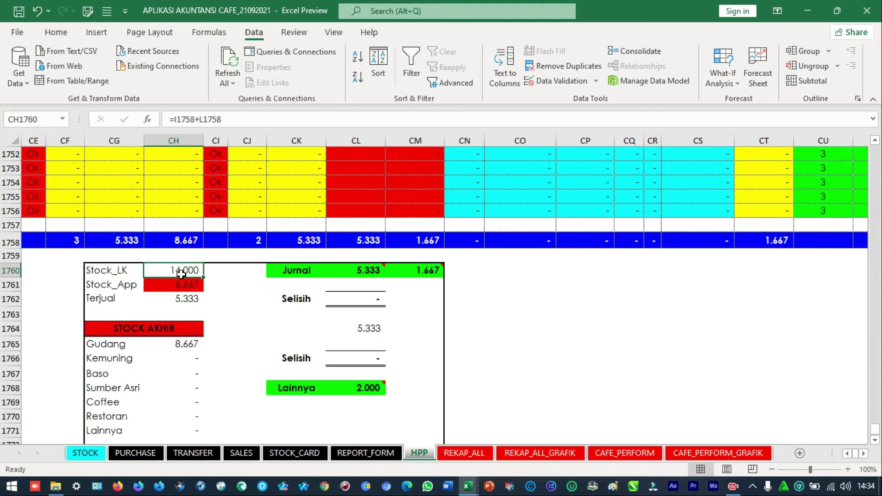
{"action": "left_click", "coordinate": [195, 285]}
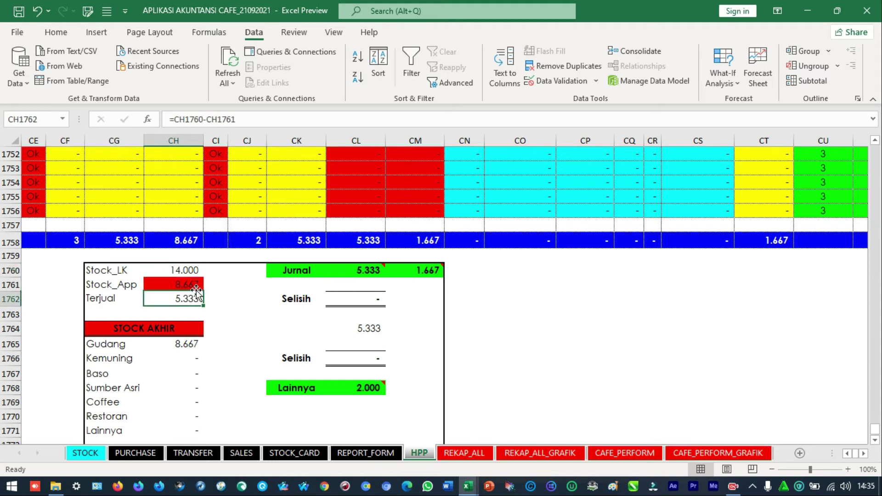
{"action": "double_click", "coordinate": [196, 285]}
{"action": "key", "text": "Escape"}
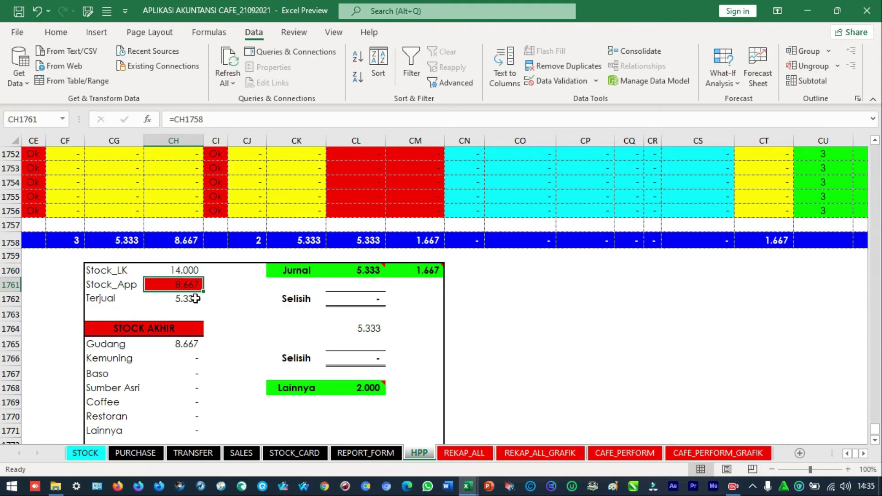
{"action": "left_click", "coordinate": [195, 299]}
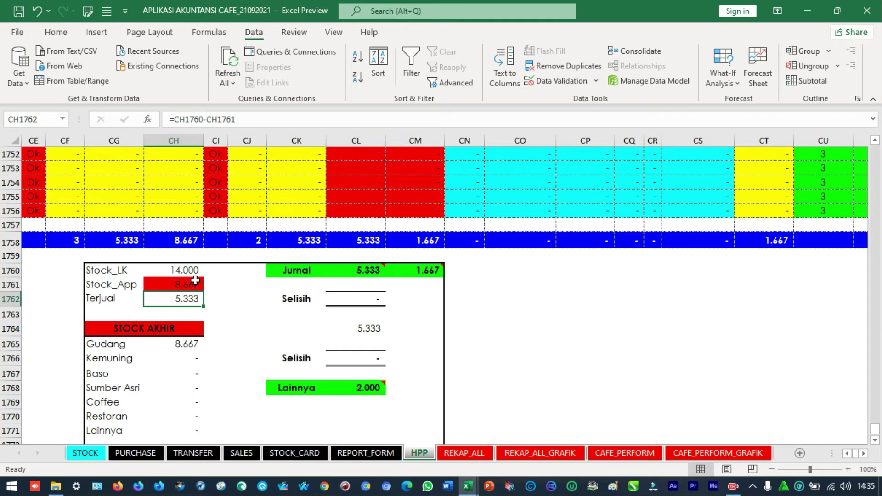
{"action": "left_click", "coordinate": [196, 283]}
{"action": "left_click", "coordinate": [189, 270]}
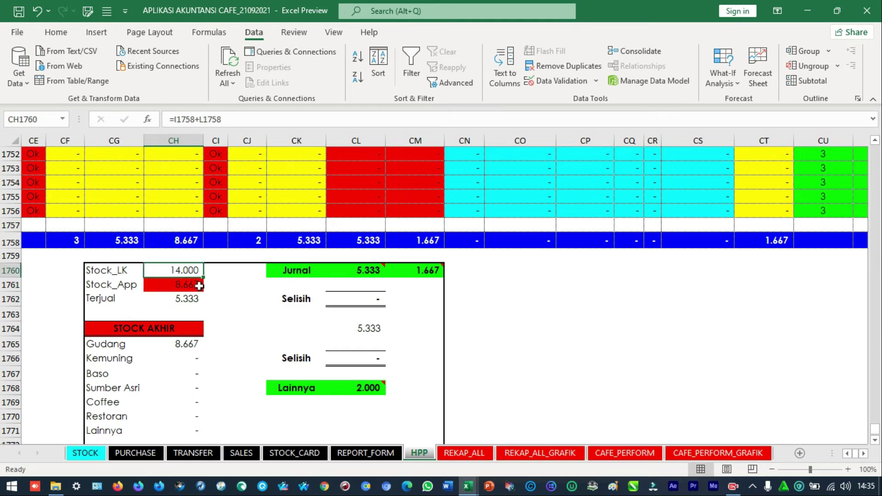
{"action": "left_click", "coordinate": [197, 298]}
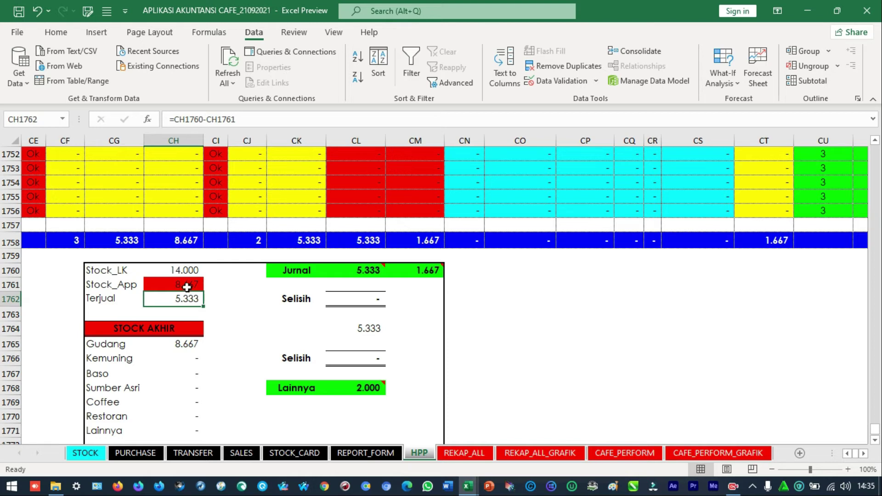
{"action": "left_click", "coordinate": [187, 288]}
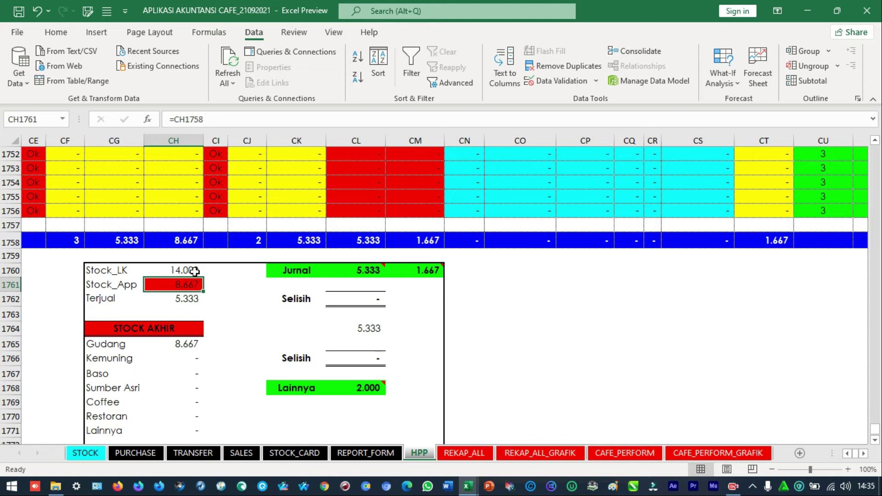
Compare the Jurnal amounts in CL1760 and CM1760 with the Lainnya amount in CL1768 and the Gudang closing stock
{"action": "left_click_drag", "start_coordinate": [366, 270], "coordinate": [410, 270]}
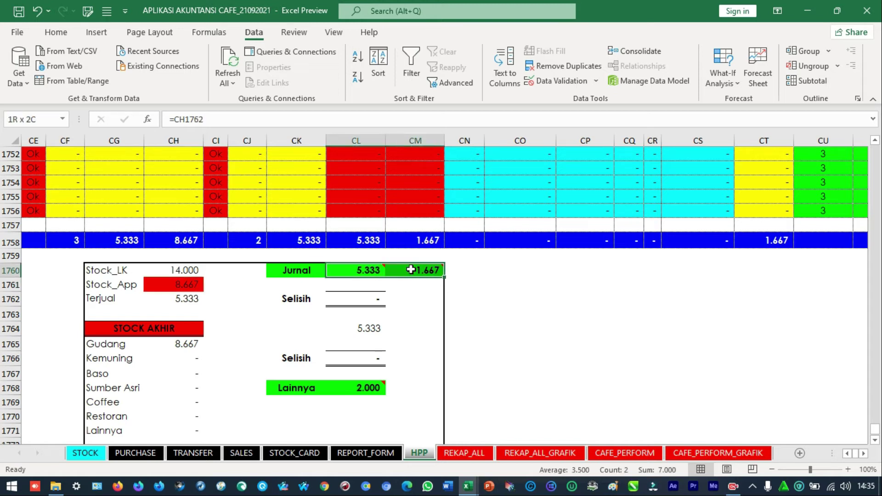
{"action": "left_click", "coordinate": [367, 390], "text": "ctrl"}
{"action": "scroll", "coordinate": [476, 360], "scroll_direction": "down", "scroll_amount": 1}
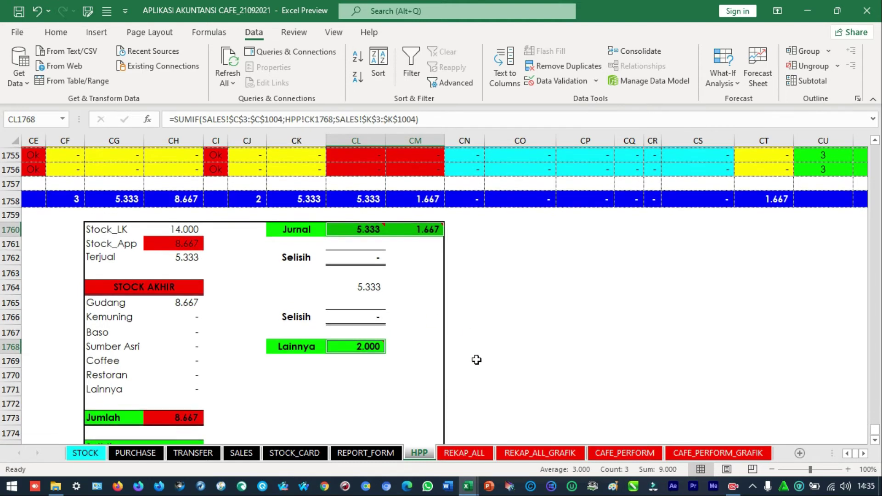
{"action": "left_click", "coordinate": [475, 298]}
{"action": "left_click", "coordinate": [367, 230]}
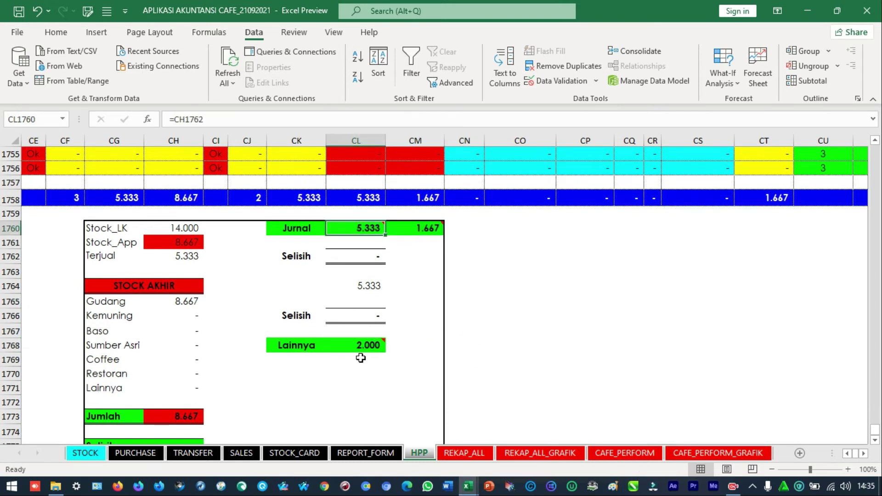
{"action": "left_click", "coordinate": [363, 345], "text": "ctrl"}
{"action": "scroll", "coordinate": [560, 352], "scroll_direction": "down", "scroll_amount": 2}
{"action": "scroll", "coordinate": [570, 352], "scroll_direction": "up", "scroll_amount": 2}
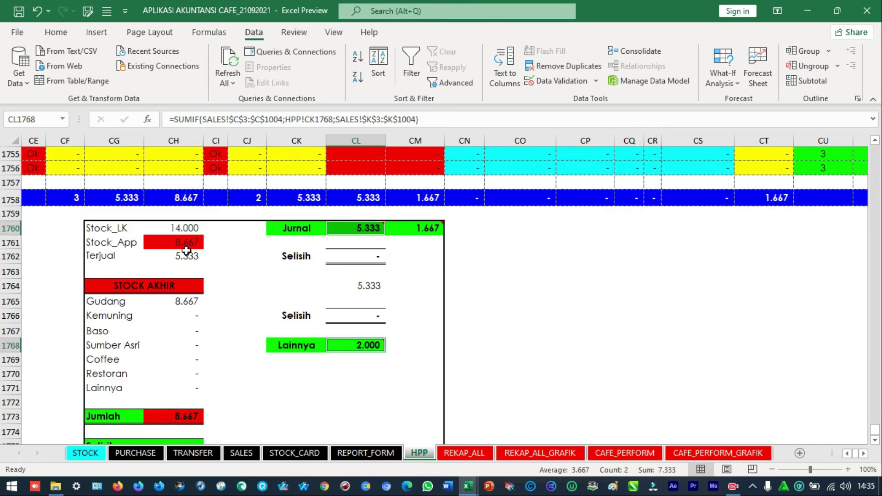
{"action": "left_click", "coordinate": [185, 302]}
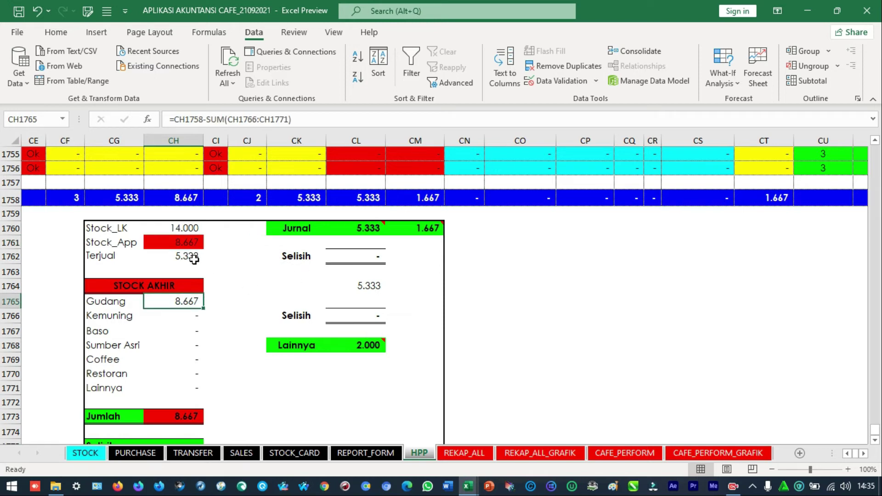
{"action": "left_click", "coordinate": [363, 230]}
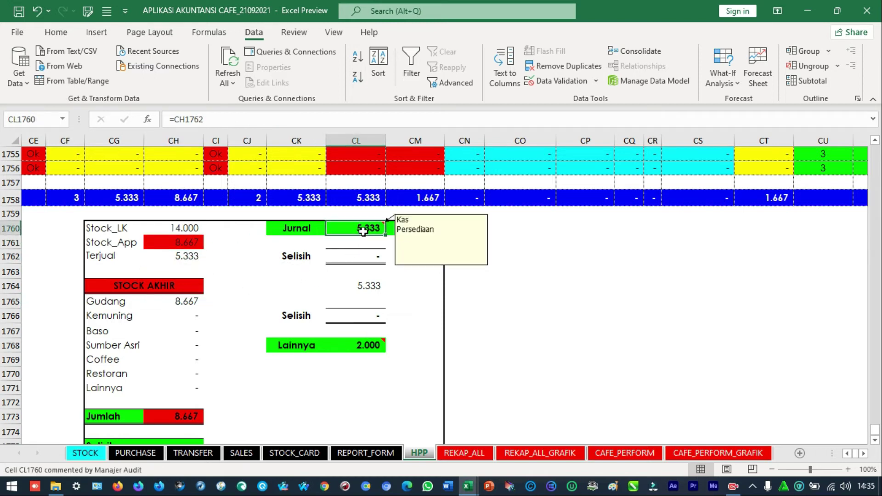
{"action": "left_click", "coordinate": [551, 274]}
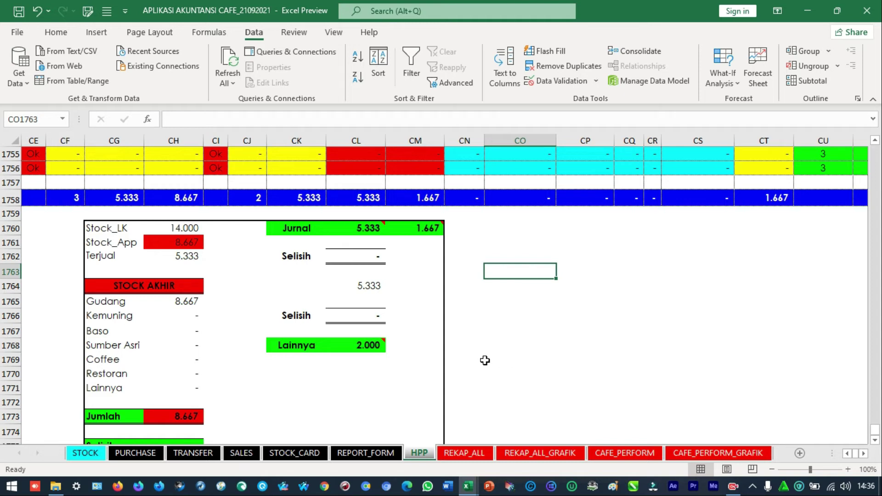
Enter the label Pembelian in cell CK1770, below the Lainnya row
{"action": "left_click", "coordinate": [295, 373]}
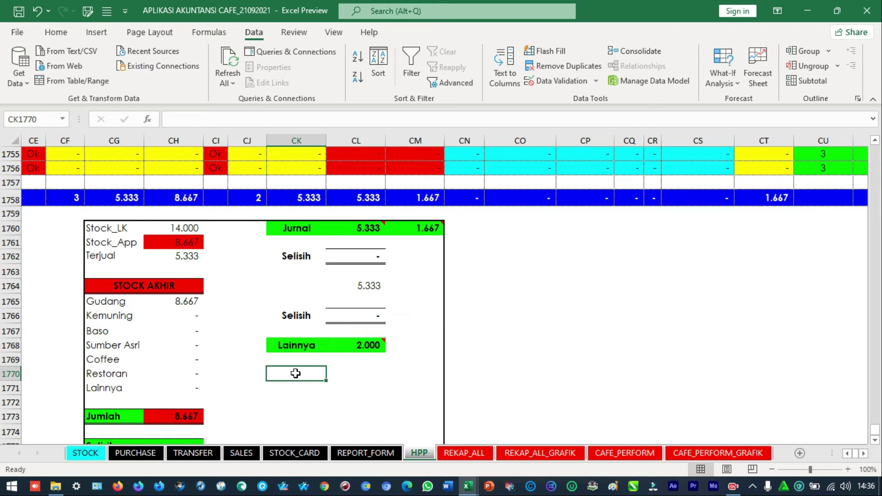
{"action": "type", "text": "Pembelian"}
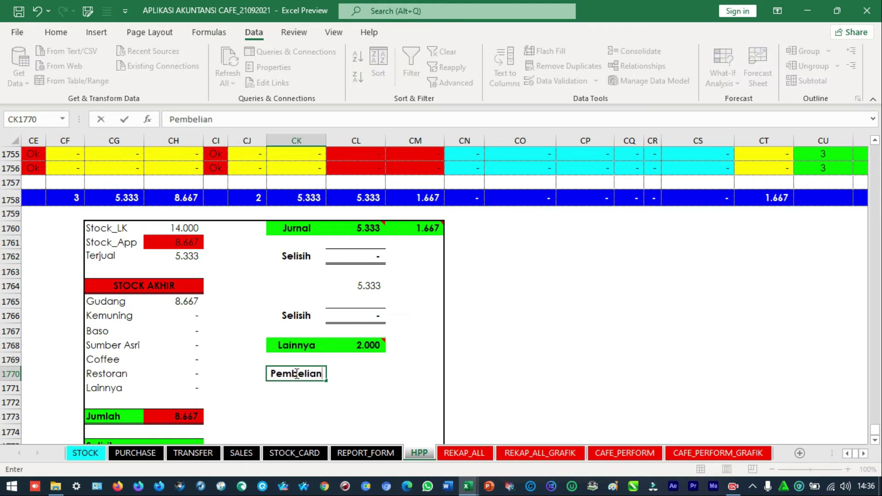
{"action": "key", "text": "Return"}
Add a comment to the Pembelian cell listing Persediaan and Kas on separate lines, replacing the default author heading
{"action": "right_click", "coordinate": [296, 373]}
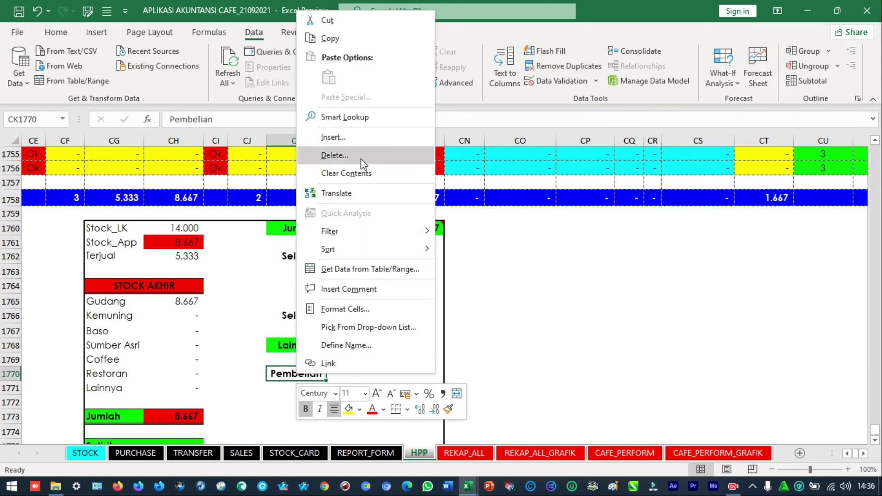
{"action": "left_click", "coordinate": [348, 288]}
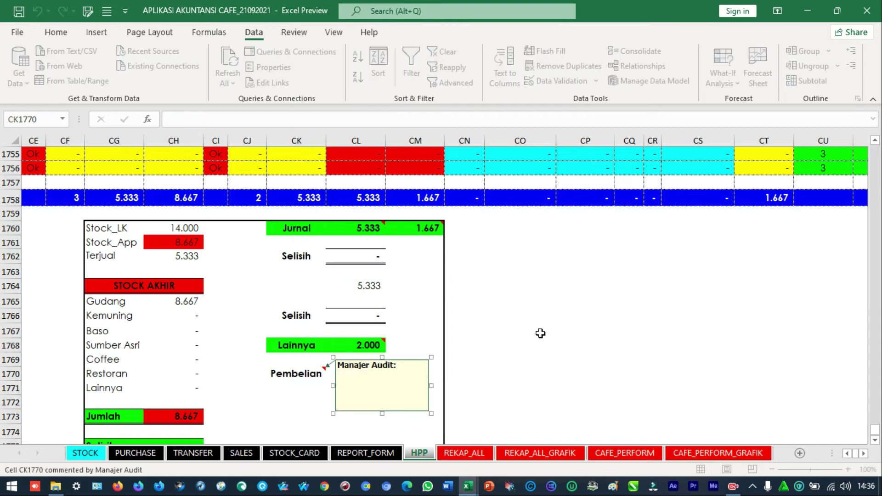
{"action": "key", "text": "BackSpace"}
{"action": "key", "text": "BackSpace"}
{"action": "key", "text": "BackSpace"}
{"action": "key", "text": "BackSpace"}
{"action": "key", "text": "BackSpace"}
{"action": "key", "text": "BackSpace"}
{"action": "key", "text": "BackSpace"}
{"action": "key", "text": "BackSpace"}
{"action": "key", "text": "BackSpace"}
{"action": "key", "text": "BackSpace"}
{"action": "key", "text": "BackSpace"}
{"action": "key", "text": "BackSpace"}
{"action": "key", "text": "BackSpace"}
{"action": "key", "text": "BackSpace"}
{"action": "key", "text": "BackSpace"}
{"action": "type", "text": "Persediaan"}
{"action": "key", "text": "Return"}
{"action": "type", "text": "Kas"}
{"action": "left_click_drag", "start_coordinate": [374, 385], "coordinate": [303, 352]}
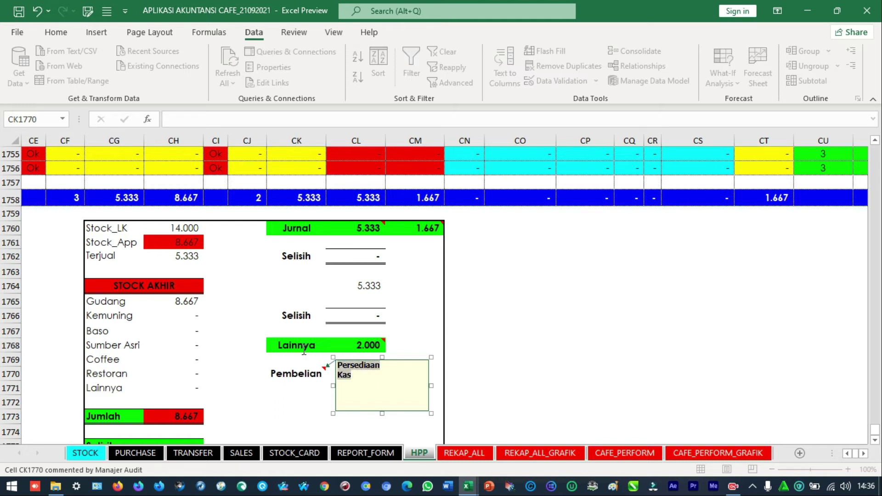
{"action": "left_click", "coordinate": [457, 333]}
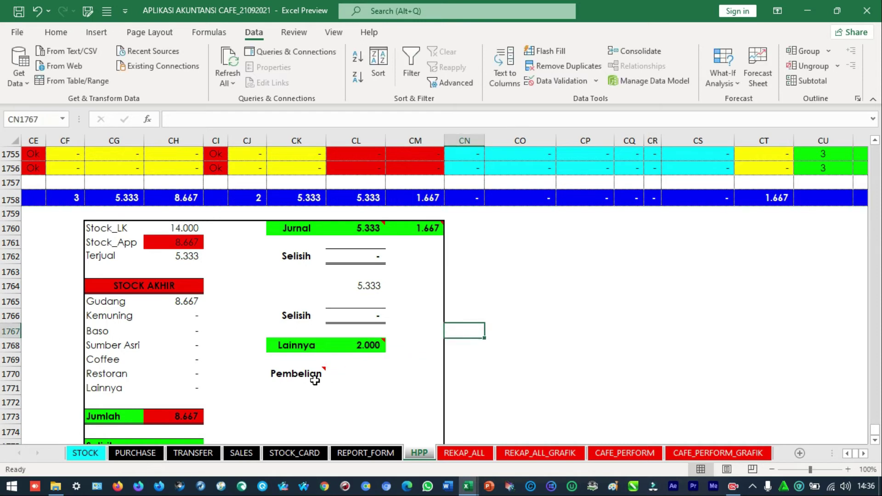
{"action": "left_click", "coordinate": [315, 378]}
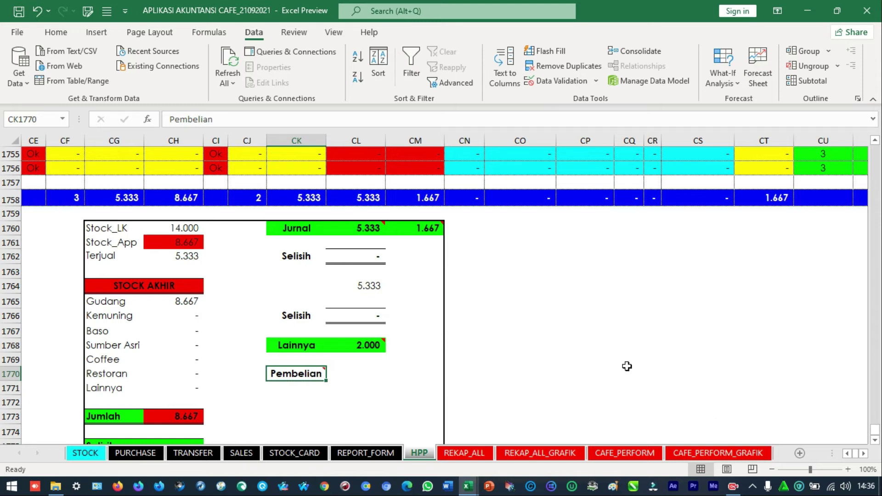
Enter the label Hutang in cell CK1772, below Pembelian
{"action": "left_click", "coordinate": [304, 400]}
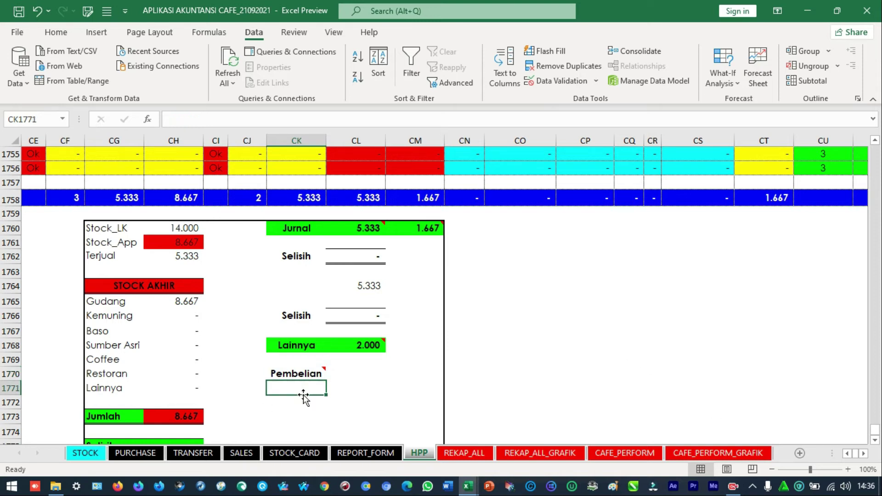
{"action": "type", "text": "Hutang"}
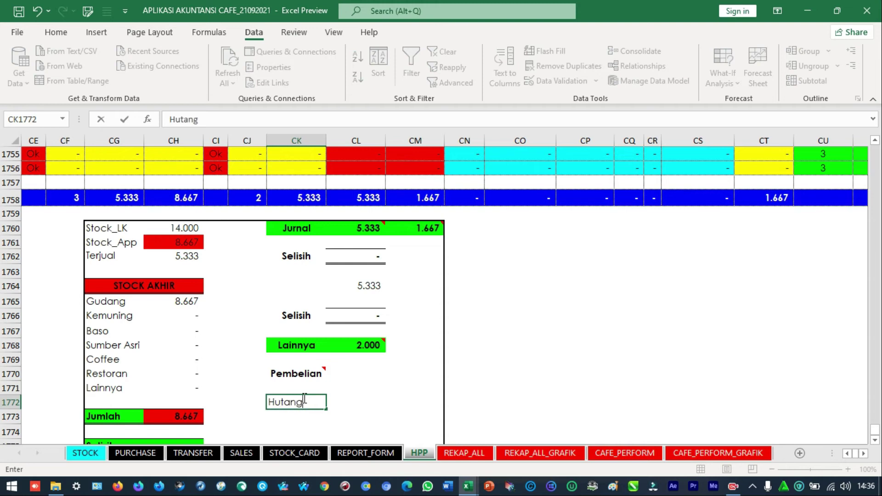
{"action": "key", "text": "Return"}
Add a comment to the Hutang cell with Persediaan and Hutang on separate lines in non-bold text, without the default author heading
{"action": "left_click", "coordinate": [306, 404]}
{"action": "right_click", "coordinate": [306, 404]}
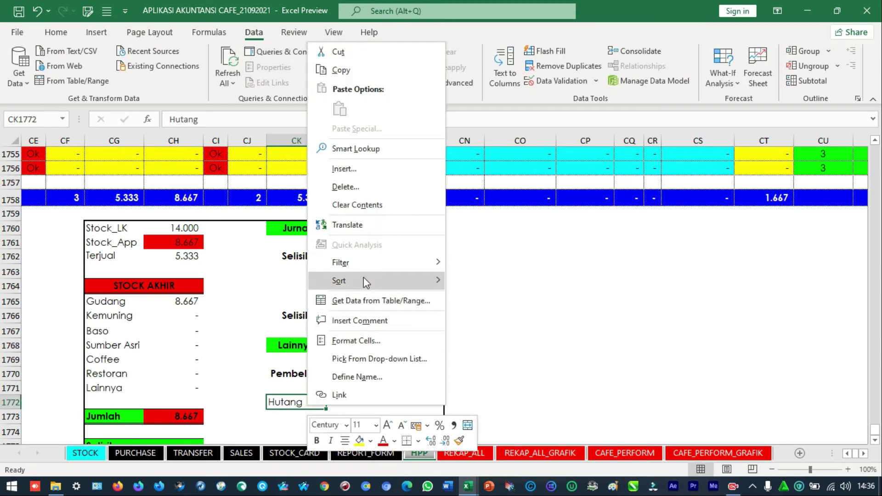
{"action": "left_click", "coordinate": [362, 320]}
{"action": "key", "text": "ctrl+a"}
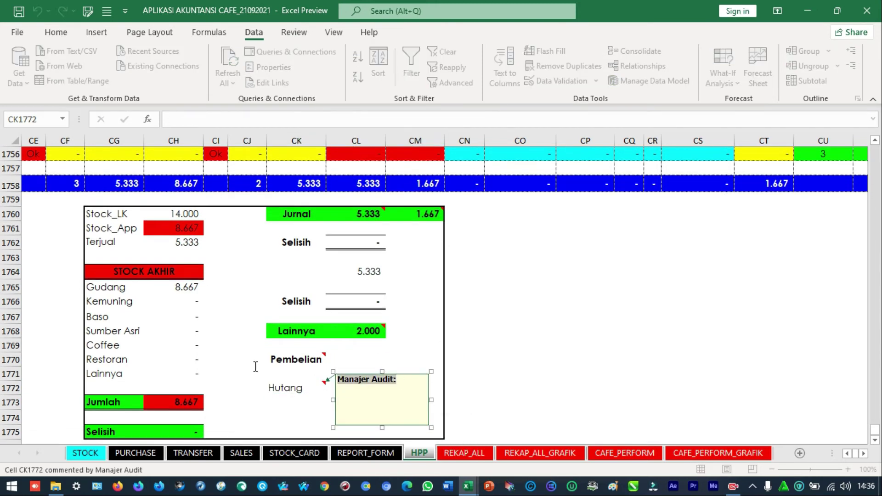
{"action": "type", "text": "Persdiaan"}
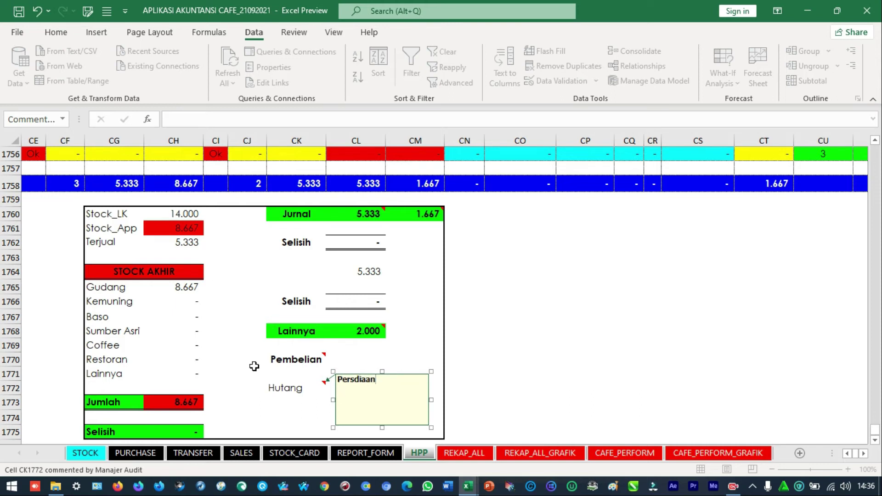
{"action": "key", "text": "Return"}
{"action": "type", "text": "Hutang"}
{"action": "key", "text": "ctrl+a"}
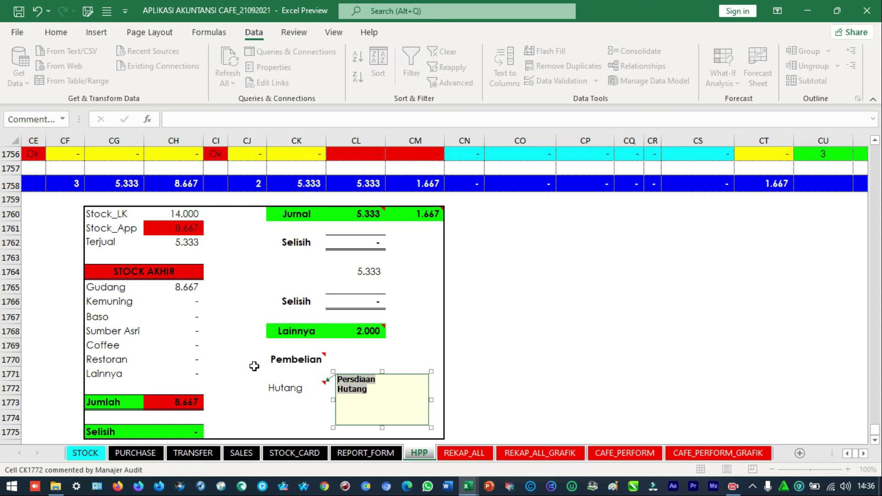
{"action": "key", "text": "ctrl+b"}
{"action": "left_click", "coordinate": [352, 380]}
{"action": "type", "text": "e"}
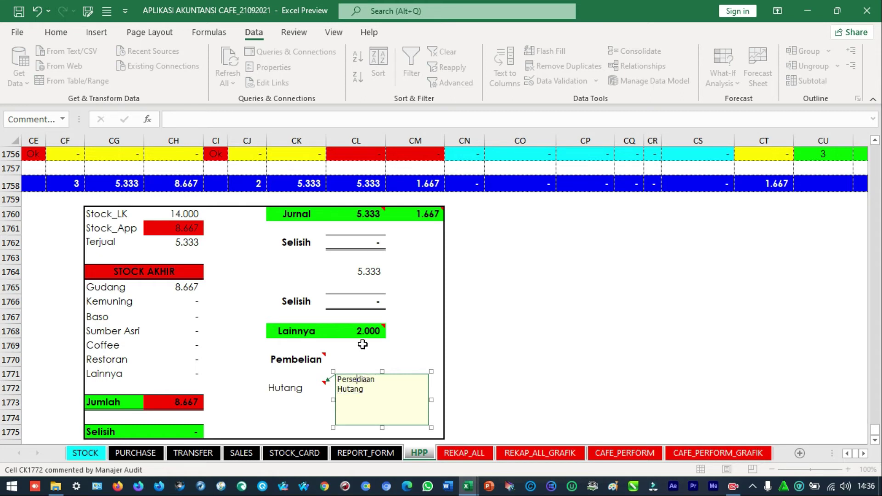
{"action": "left_click", "coordinate": [296, 416]}
{"action": "right_click", "coordinate": [295, 413]}
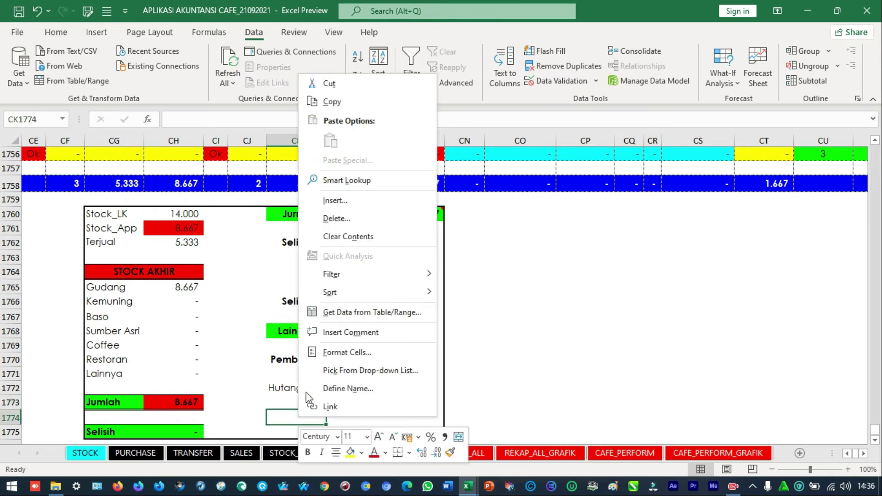
{"action": "left_click", "coordinate": [267, 417]}
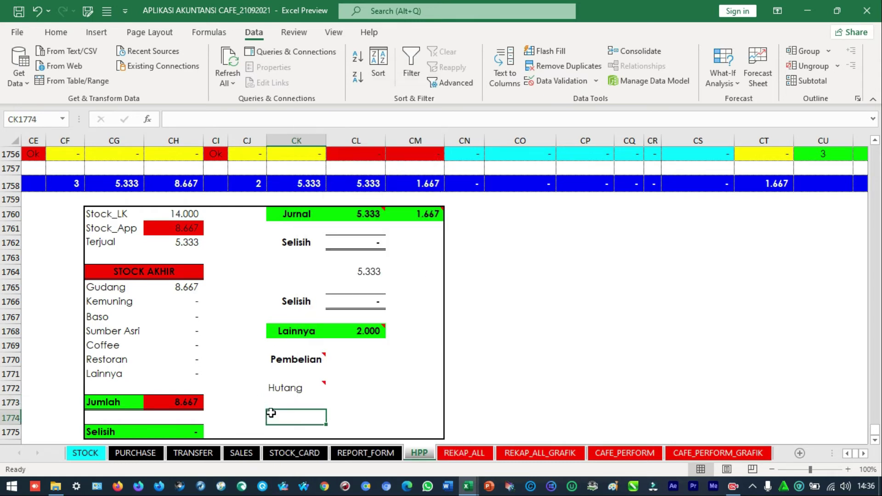
Enter the label Bayar Hutang in cell CK1774 and add a comment listing Hutang and Kas on separate lines, without the default author heading
{"action": "type", "text": "Bayar Hutang"}
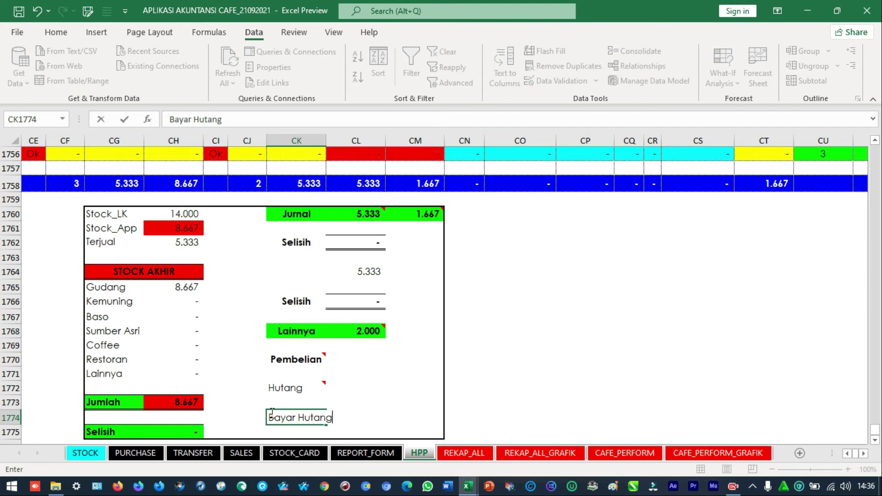
{"action": "key", "text": "Return"}
{"action": "scroll", "coordinate": [294, 404], "scroll_direction": "down", "scroll_amount": 1}
{"action": "right_click", "coordinate": [307, 374]}
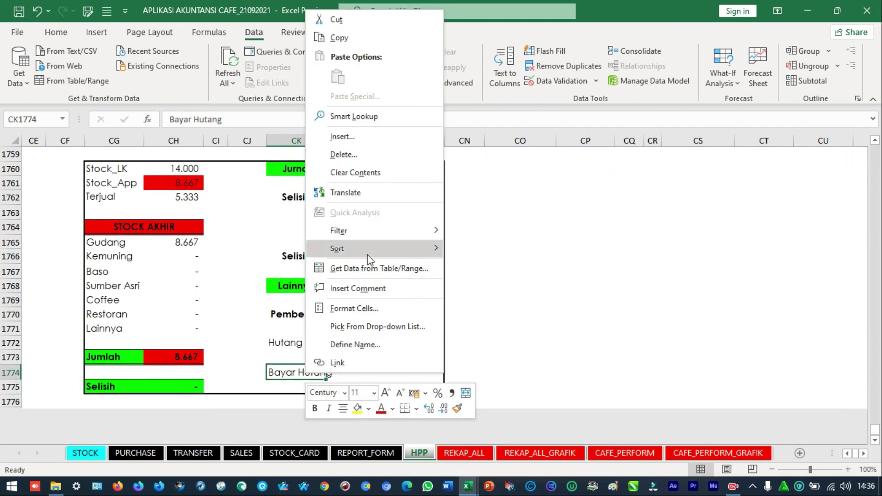
{"action": "key", "text": "Escape"}
{"action": "type", "text": "Hutang"}
{"action": "key", "text": "ctrl+Home"}
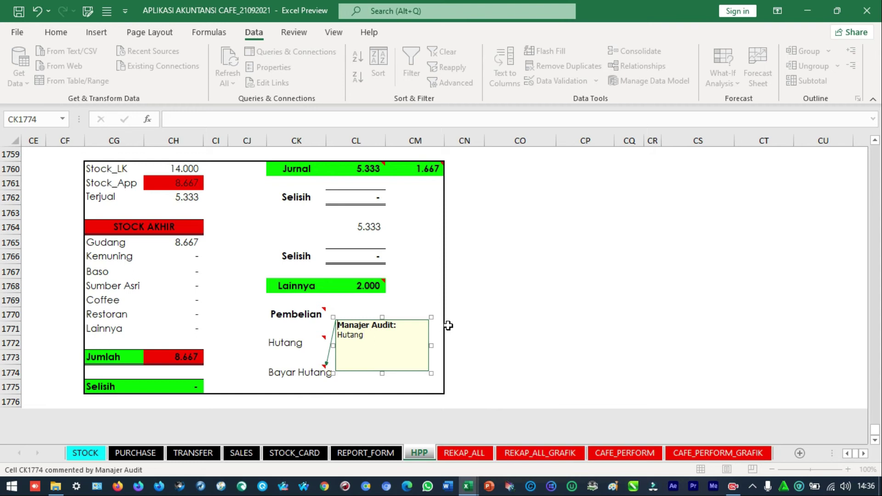
{"action": "key", "text": "shift+Down"}
{"action": "key", "text": "Delete"}
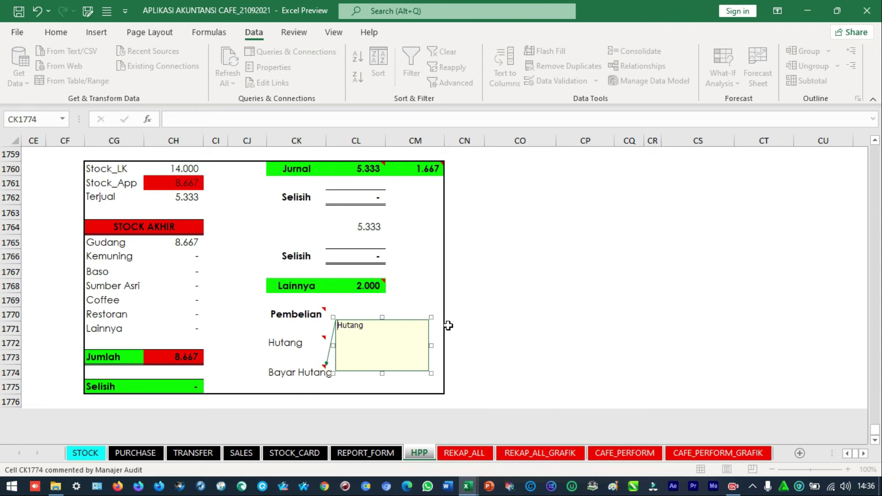
{"action": "key", "text": "Return"}
{"action": "type", "text": "Kas"}
{"action": "left_click", "coordinate": [482, 306]}
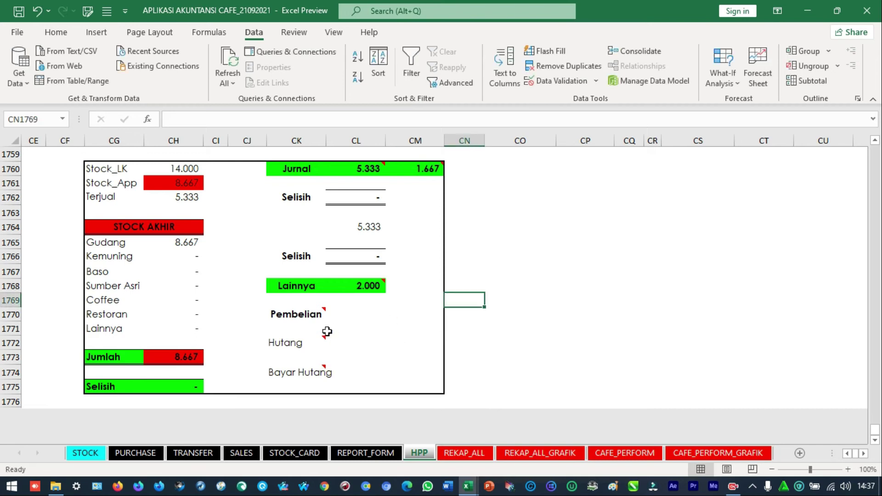
Make the Hutang and Bayar Hutang labels in CK1772:CK1774 bold and save the workbook
{"action": "left_click", "coordinate": [269, 341]}
{"action": "key", "text": "shift+Down"}
{"action": "key", "text": "shift+Down"}
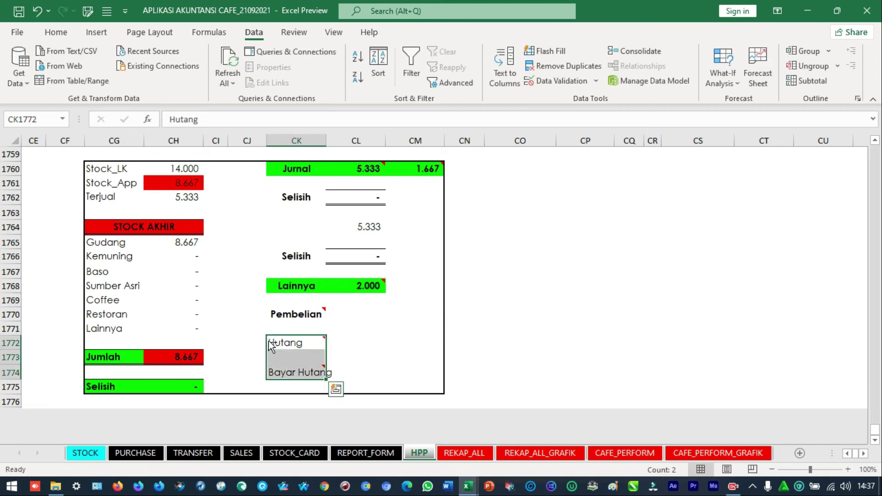
{"action": "key", "text": "ctrl+b"}
{"action": "key", "text": "Right"}
{"action": "key", "text": "ctrl+s"}
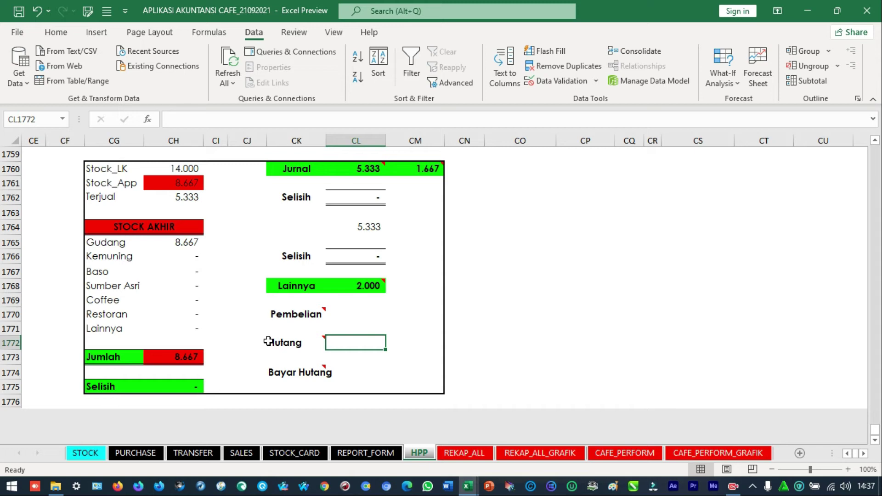
Examine the account comments on the Pembelian, Hutang and Bayar Hutang cells and the formula behind the Lainnya amount
{"action": "left_click", "coordinate": [268, 342]}
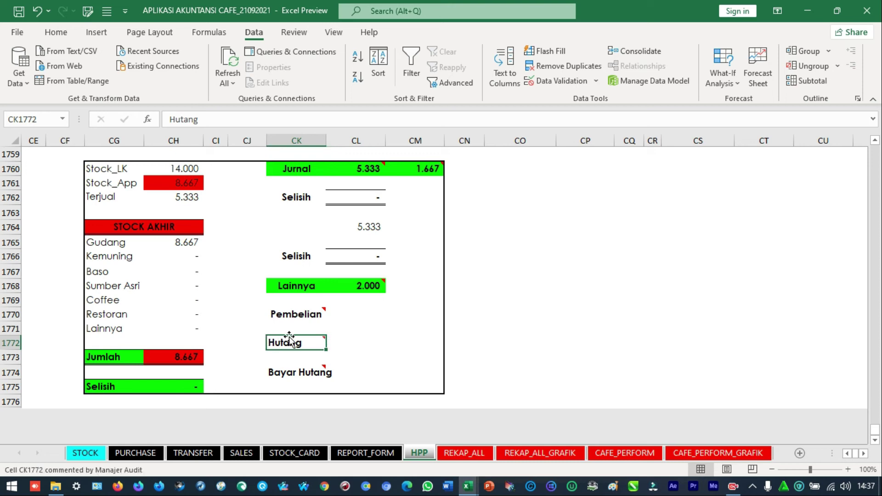
{"action": "left_click", "coordinate": [297, 309]}
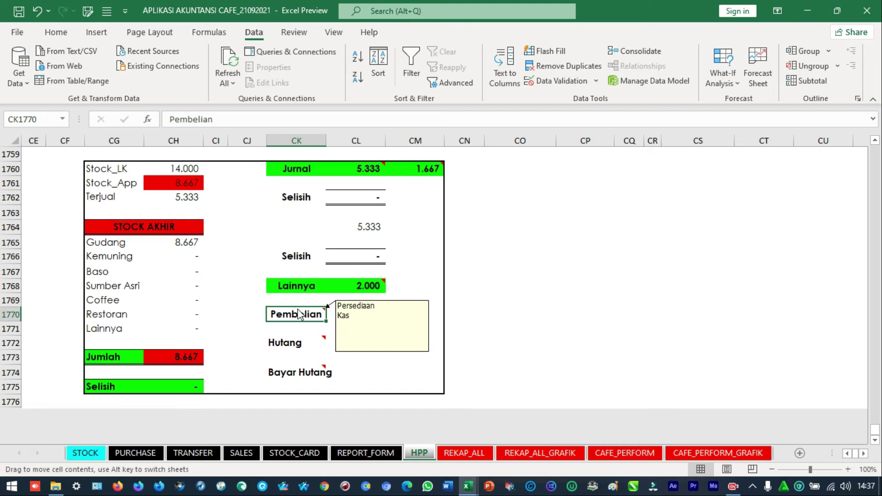
{"action": "left_click", "coordinate": [310, 344]}
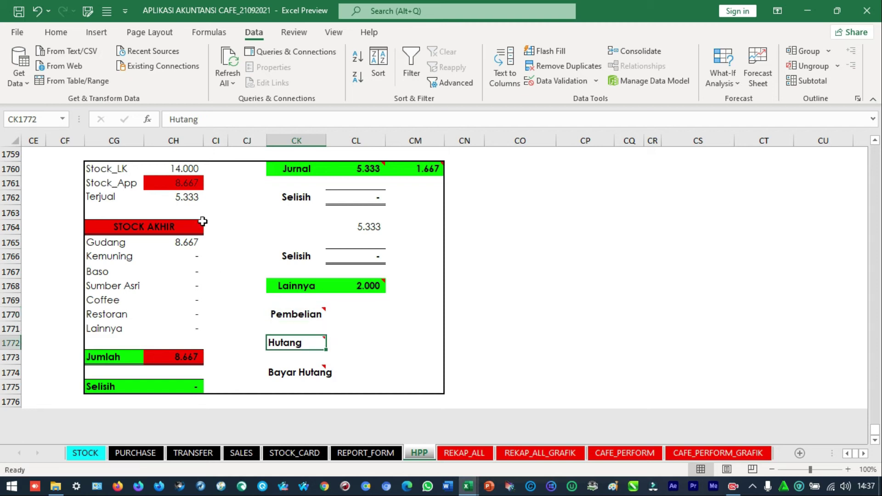
{"action": "left_click", "coordinate": [201, 183]}
{"action": "left_click", "coordinate": [445, 275]}
{"action": "left_click", "coordinate": [480, 286]}
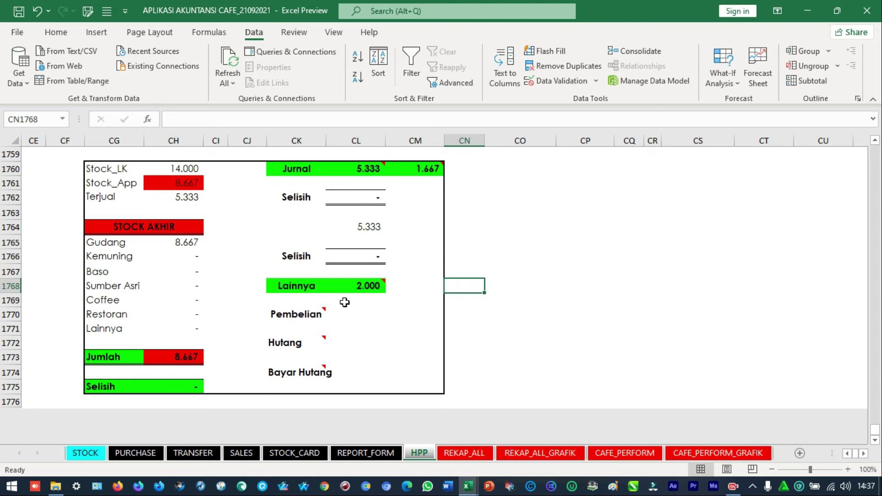
{"action": "left_click", "coordinate": [307, 314]}
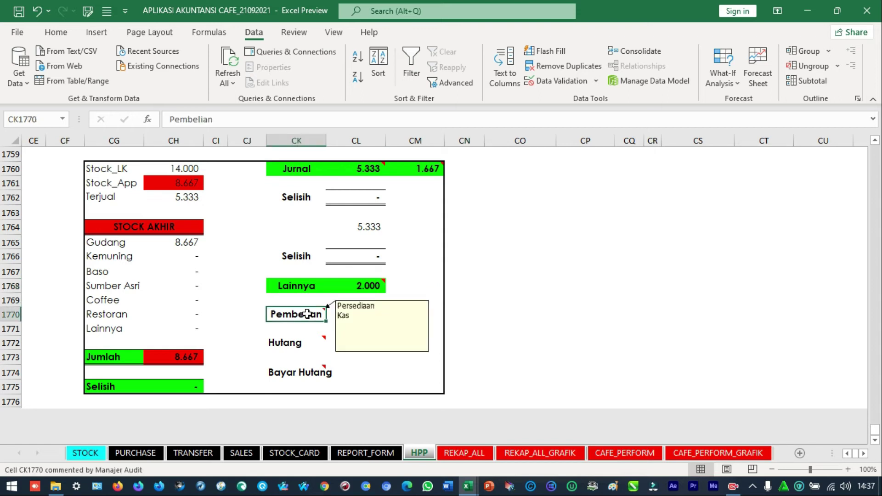
{"action": "mouse_move", "coordinate": [303, 309]}
{"action": "left_click", "coordinate": [308, 342]}
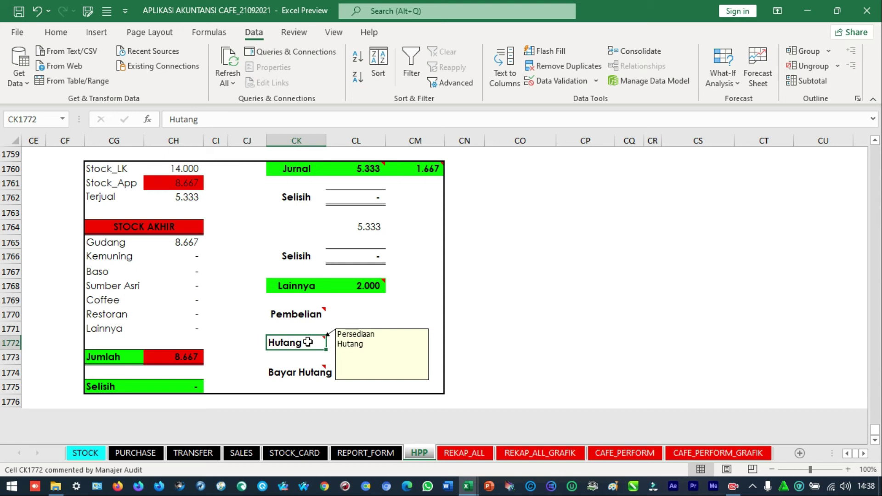
{"action": "left_click", "coordinate": [297, 372]}
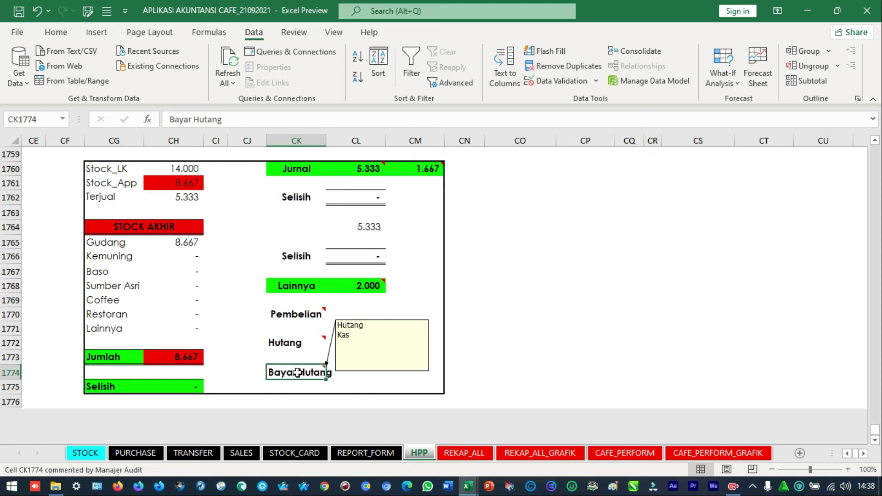
{"action": "left_click", "coordinate": [295, 314]}
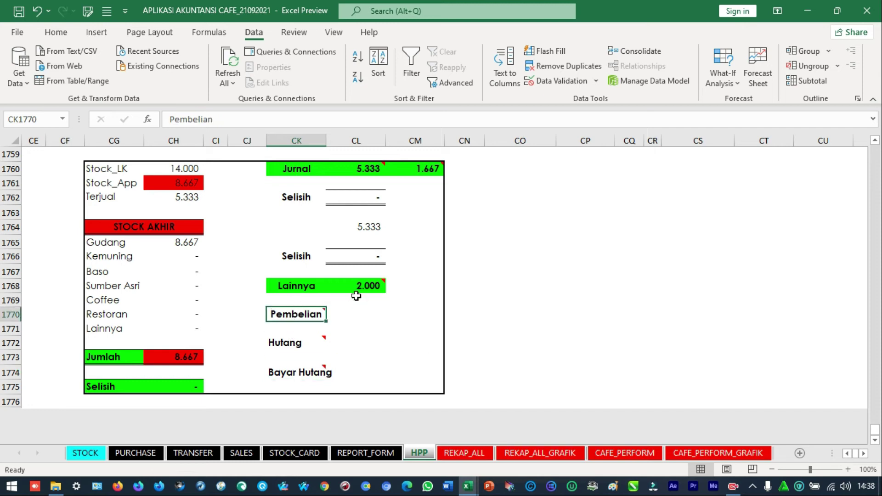
{"action": "left_click", "coordinate": [362, 291]}
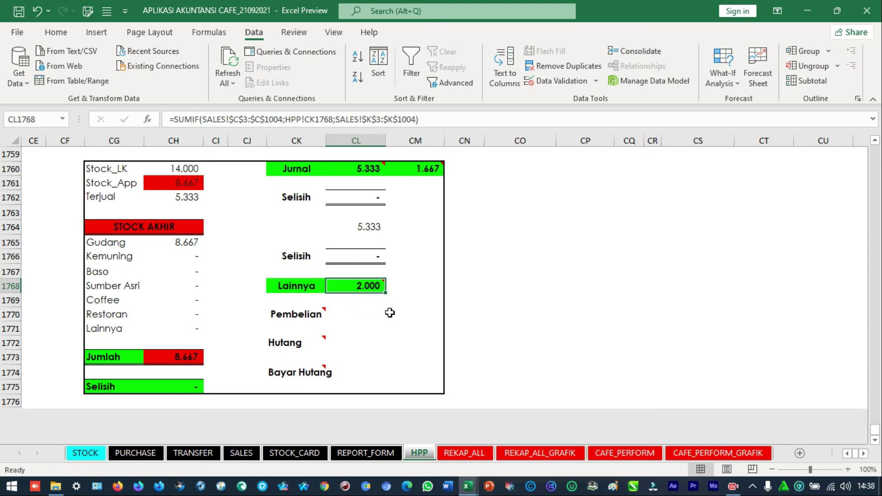
{"action": "left_click", "coordinate": [273, 345]}
{"action": "left_click", "coordinate": [394, 311]}
Enter the label Expire in cell CL1771, one row below and one column over from Pembelian
{"action": "left_click", "coordinate": [376, 311]}
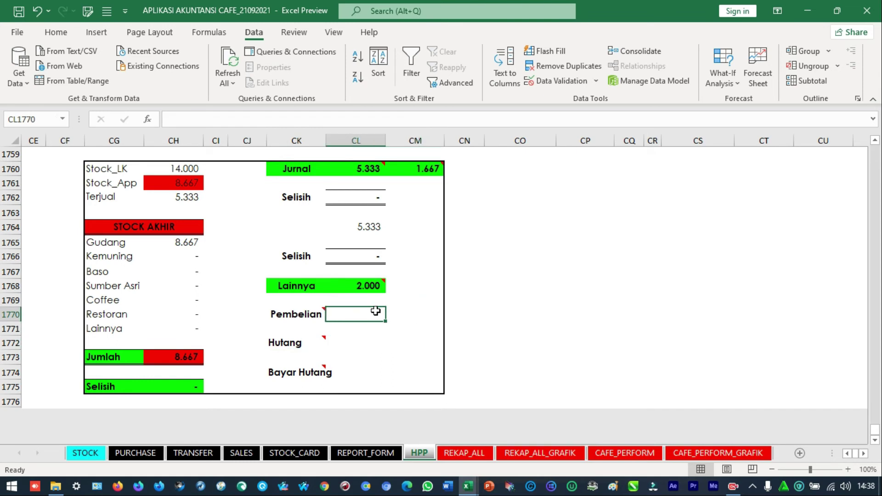
{"action": "left_click", "coordinate": [377, 329]}
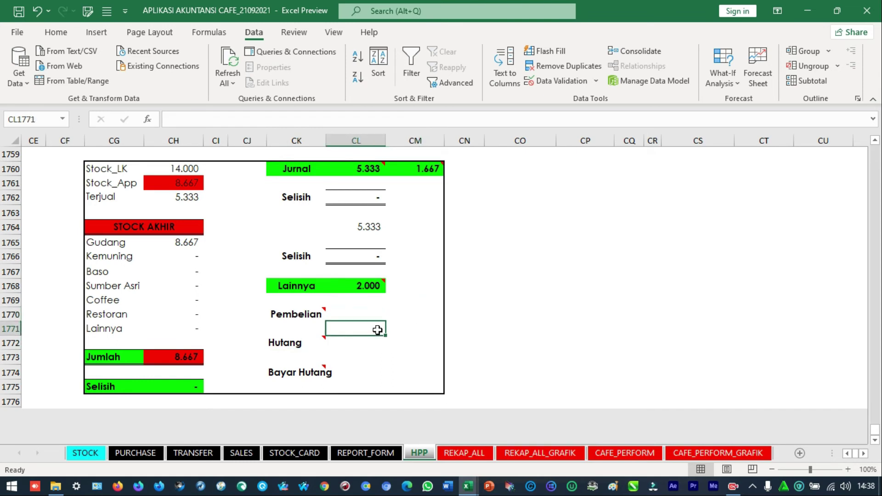
{"action": "type", "text": "Expirte"}
{"action": "key", "text": "BackSpace"}
{"action": "key", "text": "BackSpace"}
{"action": "type", "text": "e"}
{"action": "key", "text": "Return"}
Add a comment to the Expire cell with Beban Persediaan and Perrsediaan on separate lines, without the default author heading
{"action": "left_click", "coordinate": [377, 330]}
{"action": "right_click", "coordinate": [377, 330]}
{"action": "left_click", "coordinate": [441, 390]}
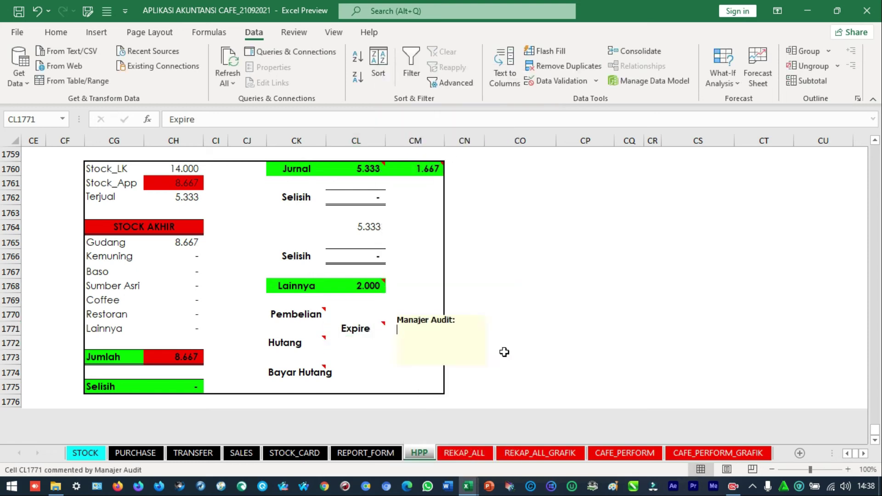
{"action": "type", "text": "Beban Persediaan Perrsediaan"}
{"action": "key", "text": "Up"}
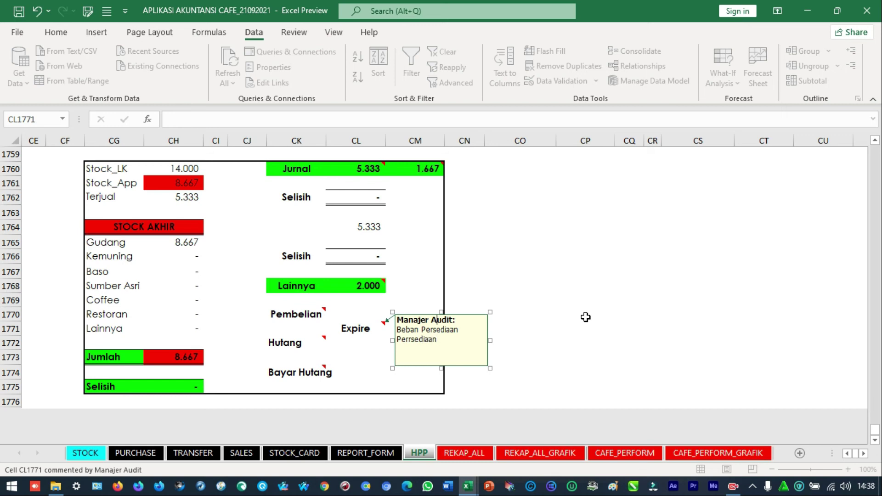
{"action": "key", "text": "shift+Up"}
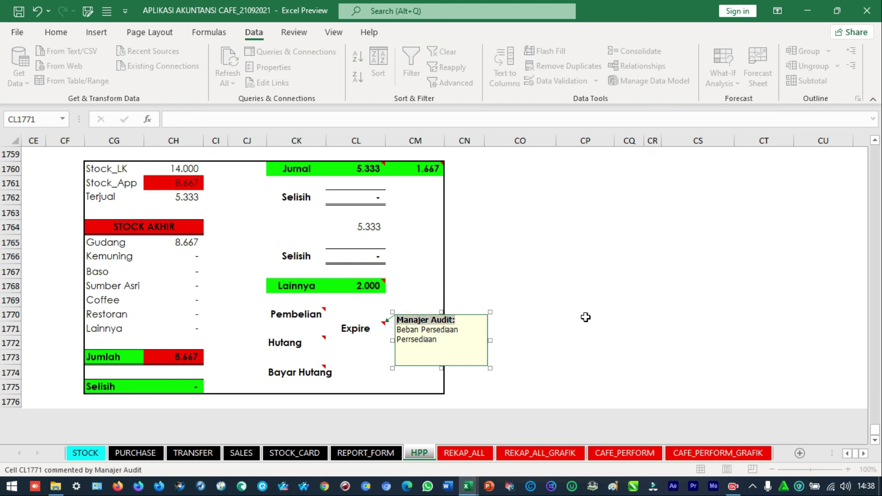
{"action": "key", "text": "BackSpace"}
{"action": "left_click", "coordinate": [585, 317]}
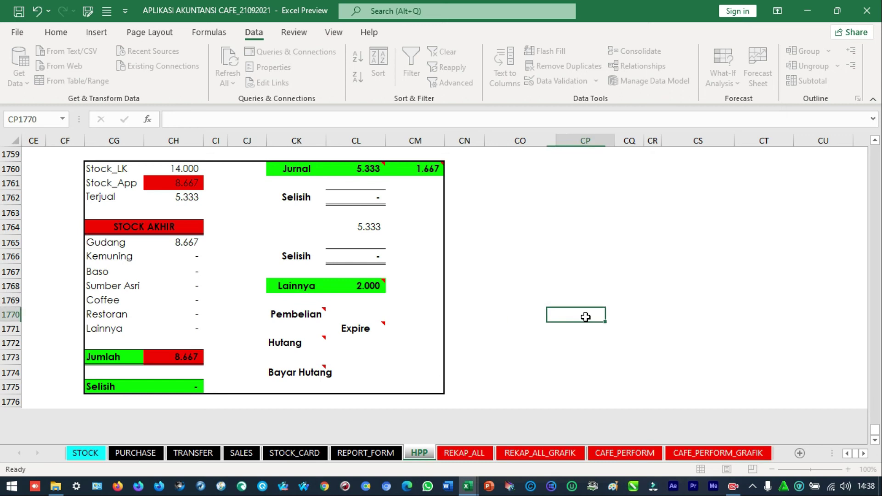
{"action": "left_click", "coordinate": [382, 327]}
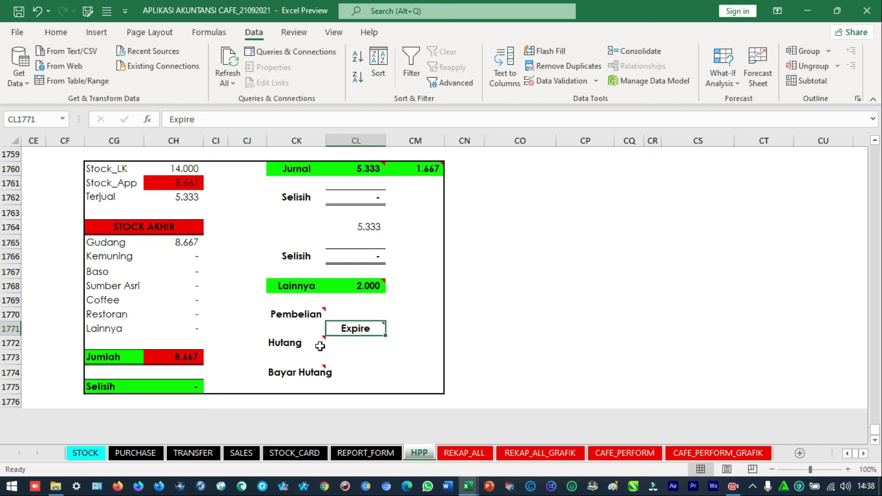
{"action": "scroll", "coordinate": [307, 345], "scroll_direction": "up", "scroll_amount": 2}
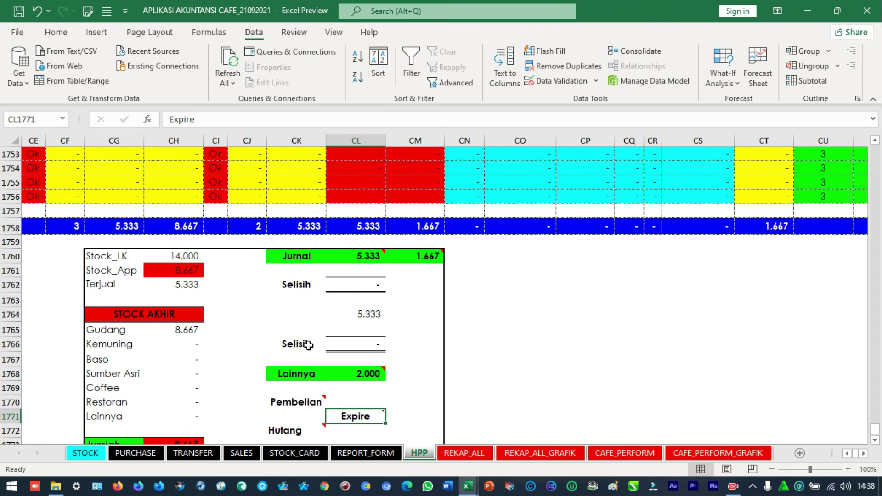
{"action": "scroll", "coordinate": [307, 346], "scroll_direction": "down", "scroll_amount": 2}
{"action": "left_click_drag", "start_coordinate": [315, 286], "coordinate": [367, 290]}
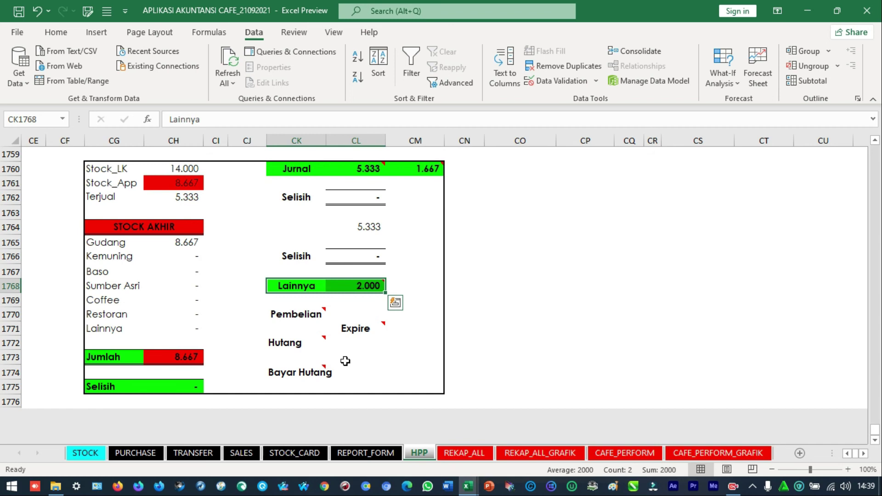
{"action": "left_click", "coordinate": [379, 267]}
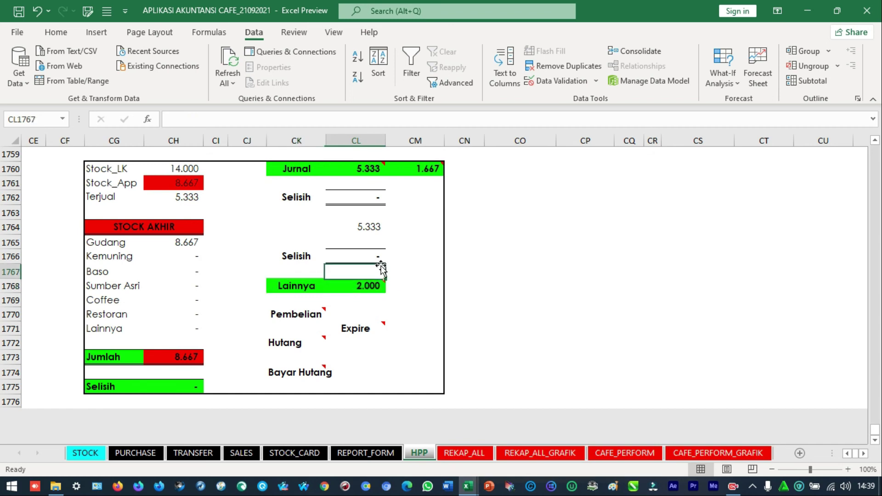
Extend the Expire cell's comment with the note "Jurnal dan aplikasi seperti jamuan tamu" after a blank line
{"action": "left_click", "coordinate": [371, 334]}
{"action": "right_click", "coordinate": [368, 328]}
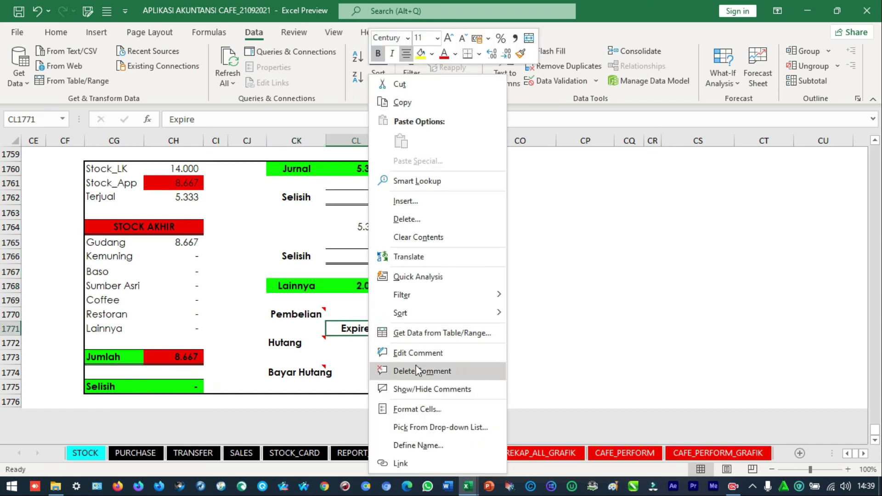
{"action": "left_click", "coordinate": [416, 351]}
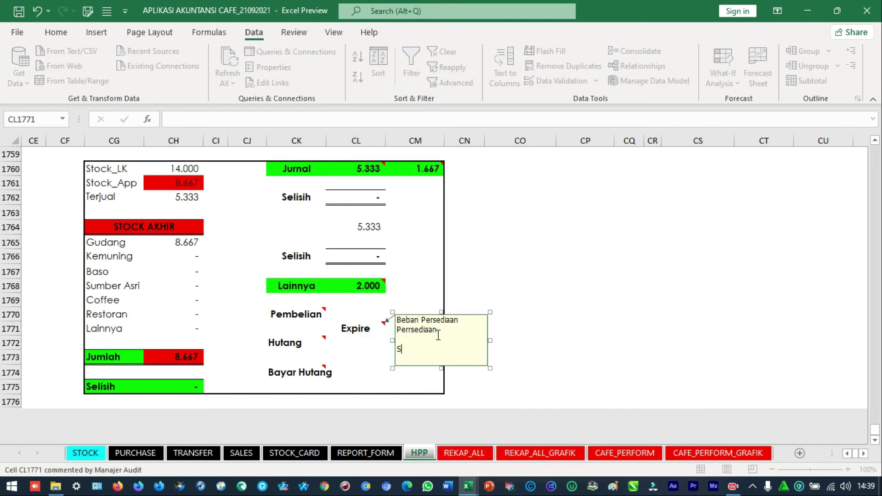
{"action": "type", "text": "Jurnal S"}
{"action": "key", "text": "BackSpace"}
{"action": "type", "text": "seperti jamuan tamu"}
{"action": "key", "text": "Home"}
{"action": "key", "text": "Up"}
{"action": "key", "text": "ctrl+Right"}
{"action": "type", "text": "dan aplikasi"}
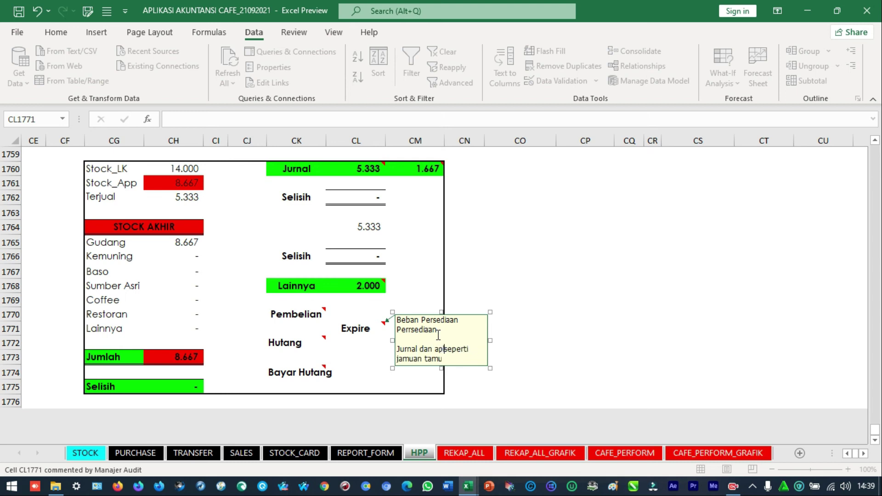
{"action": "left_click", "coordinate": [425, 290]}
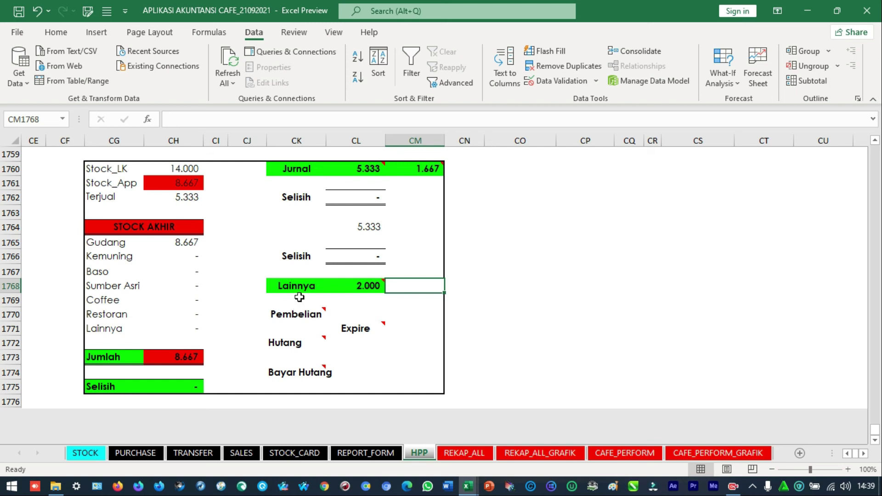
{"action": "left_click", "coordinate": [334, 251]}
{"action": "left_click", "coordinate": [343, 225]}
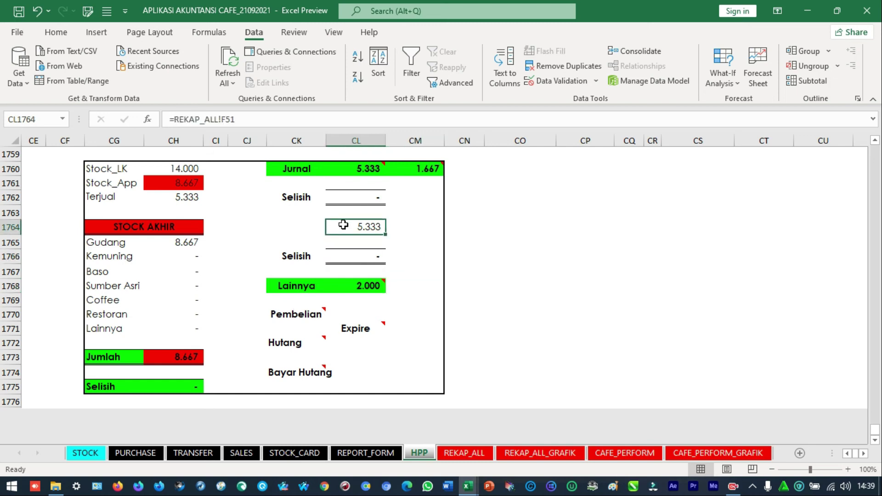
{"action": "scroll", "coordinate": [373, 262], "scroll_direction": "up", "scroll_amount": 2}
{"action": "scroll", "coordinate": [373, 265], "scroll_direction": "up", "scroll_amount": 2}
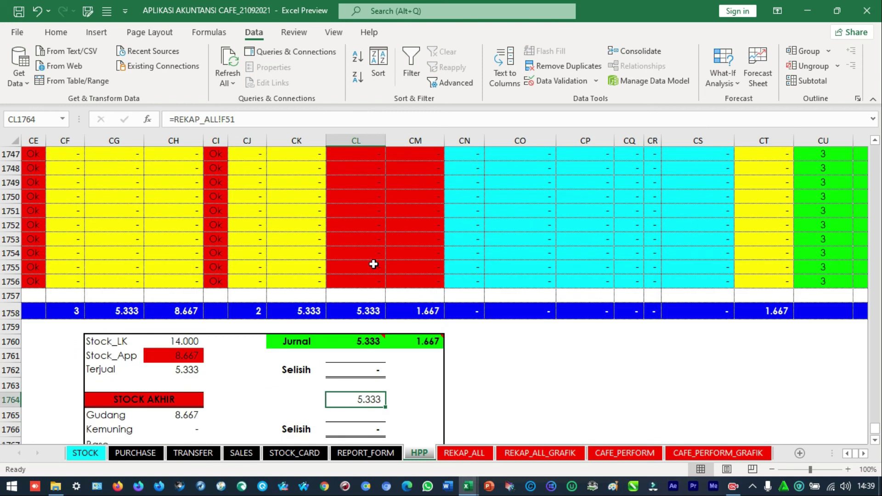
{"action": "scroll", "coordinate": [374, 264], "scroll_direction": "up", "scroll_amount": 20}
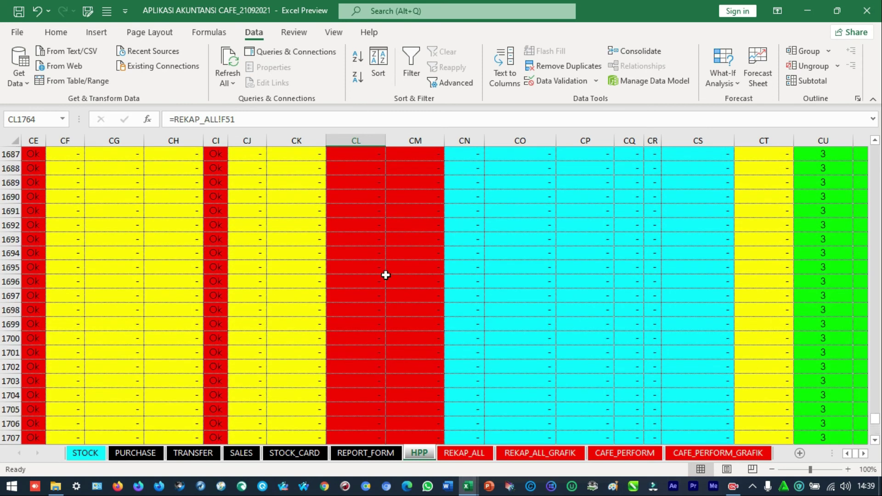
{"action": "scroll", "coordinate": [589, 352], "scroll_direction": "down", "scroll_amount": 20}
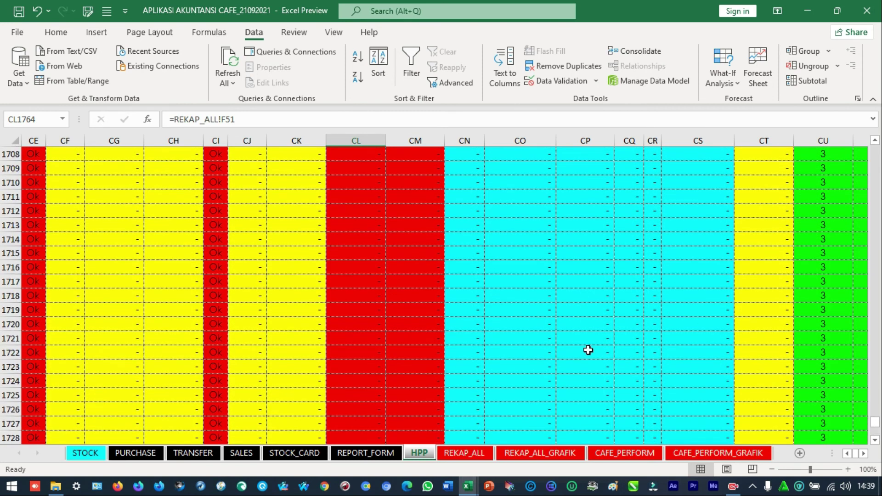
{"action": "scroll", "coordinate": [521, 351], "scroll_direction": "down", "scroll_amount": 6}
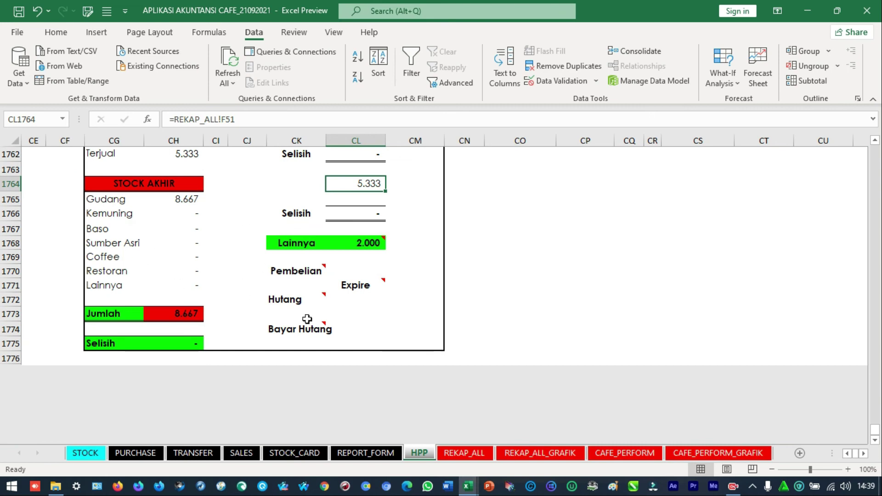
Review the weekly periods on REKAP_ALL, the financial movement chart on REKAP_ALL_GRAFIK and the weekly table on CAFE_PERFORM
{"action": "left_click", "coordinate": [465, 453]}
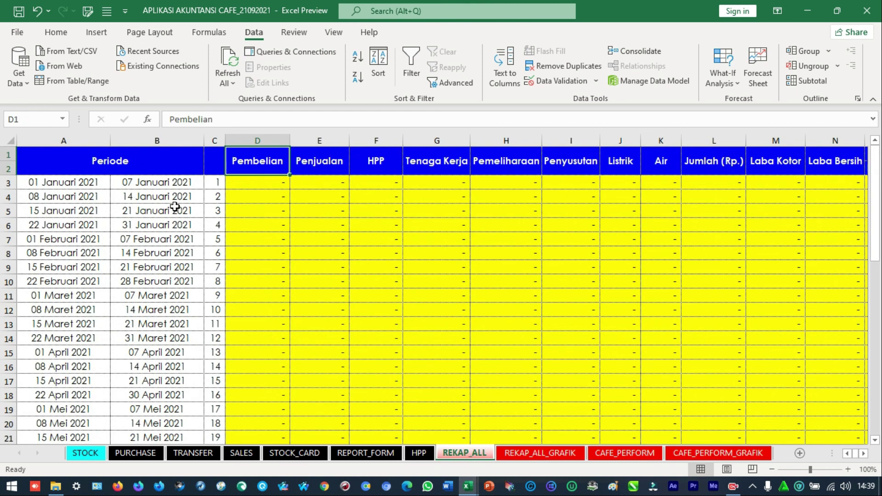
{"action": "left_click_drag", "start_coordinate": [57, 185], "coordinate": [164, 185]}
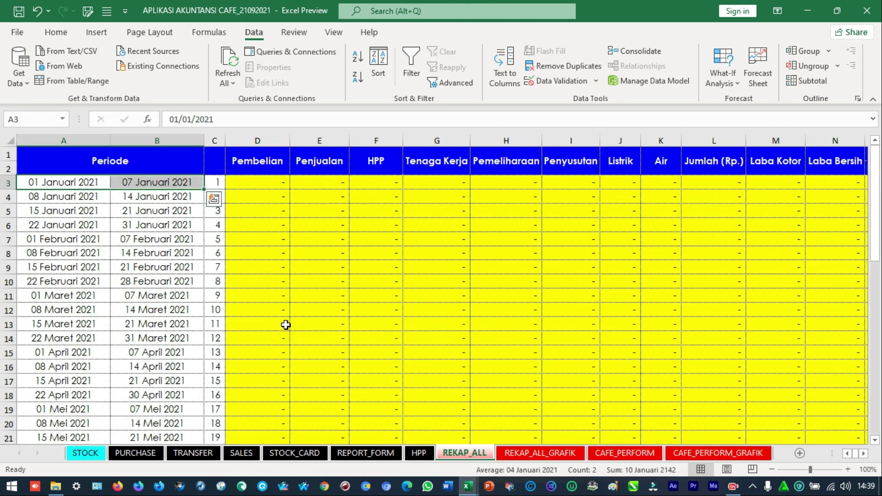
{"action": "left_click", "coordinate": [563, 453]}
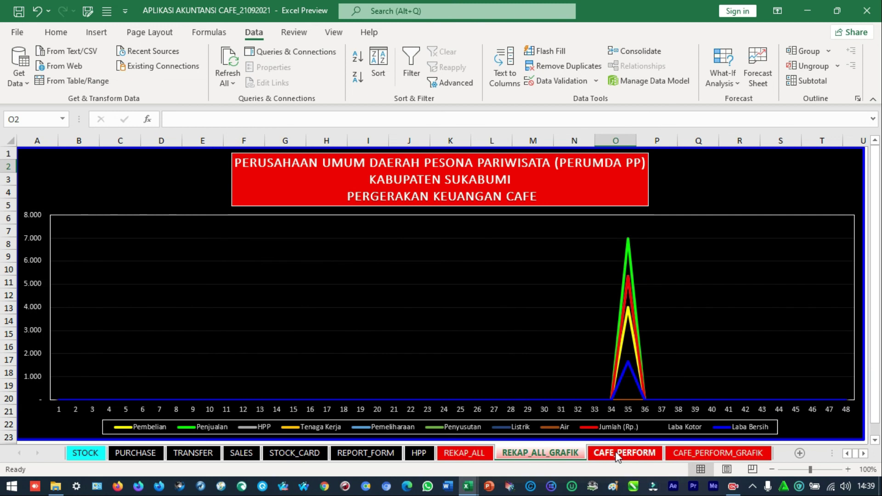
{"action": "left_click", "coordinate": [618, 455]}
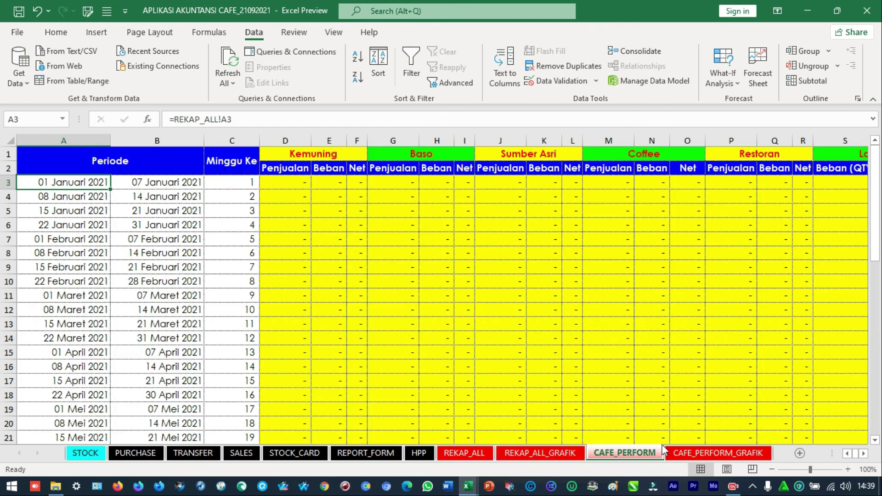
{"action": "scroll", "coordinate": [808, 207], "scroll_direction": "down", "scroll_amount": 3}
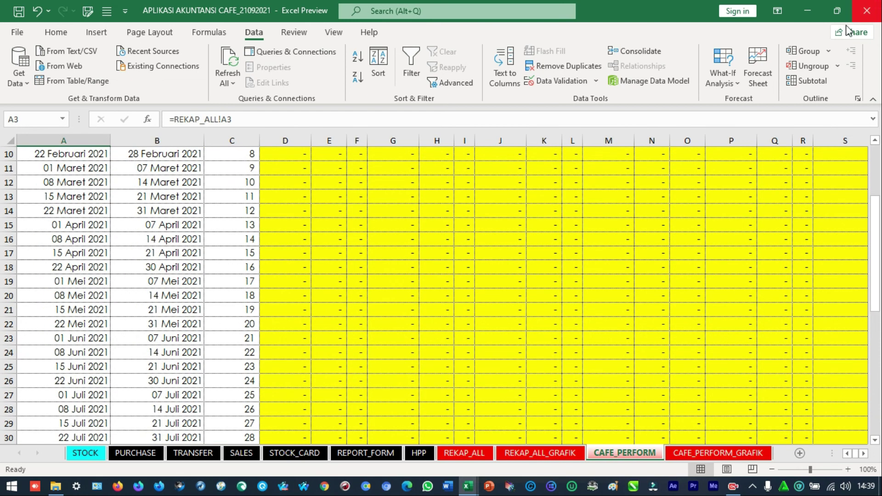
Examine the individual cafe charts on the CAFE_PERFORM_GRAFIK sheet, from Kemuning down to Restoran and back
{"action": "left_click", "coordinate": [837, 10]}
{"action": "left_click", "coordinate": [638, 406]}
{"action": "left_click", "coordinate": [645, 403]}
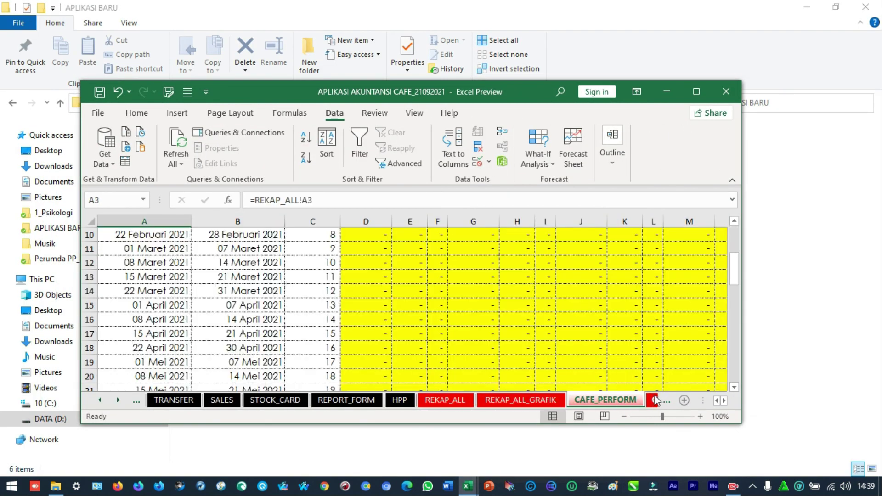
{"action": "left_click", "coordinate": [658, 400]}
{"action": "left_click", "coordinate": [702, 88]}
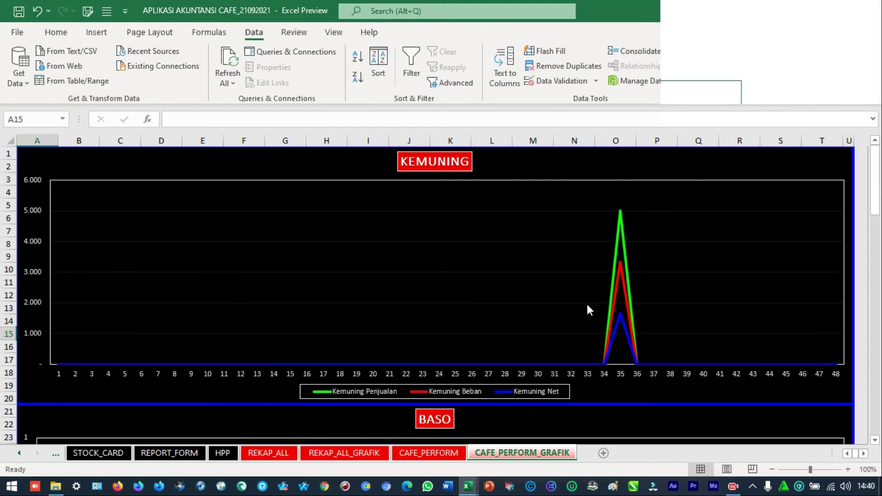
{"action": "scroll", "coordinate": [518, 281], "scroll_direction": "down", "scroll_amount": 2}
{"action": "scroll", "coordinate": [518, 282], "scroll_direction": "down", "scroll_amount": 4}
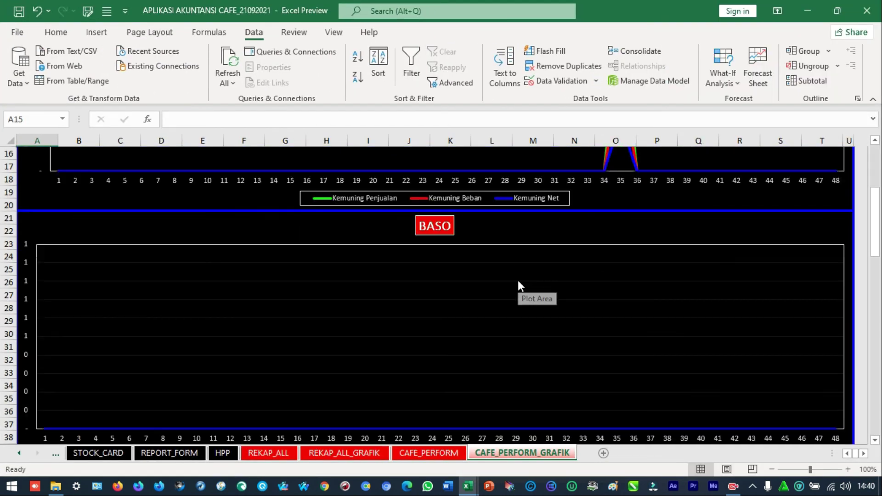
{"action": "scroll", "coordinate": [527, 290], "scroll_direction": "down", "scroll_amount": 5}
{"action": "scroll", "coordinate": [533, 296], "scroll_direction": "down", "scroll_amount": 12}
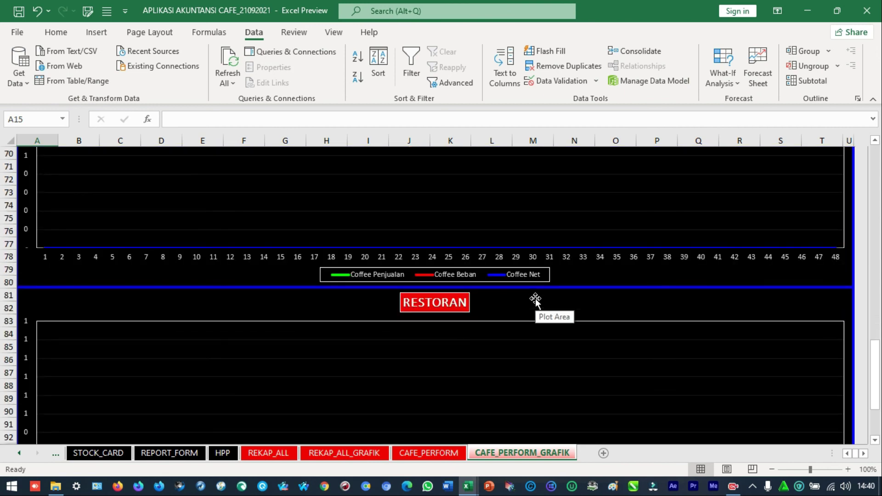
{"action": "scroll", "coordinate": [535, 316], "scroll_direction": "up", "scroll_amount": 3}
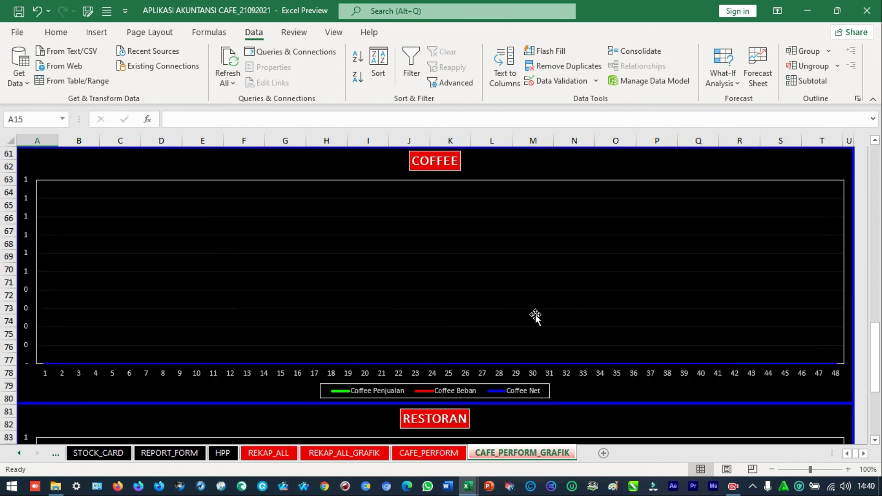
{"action": "scroll", "coordinate": [536, 316], "scroll_direction": "up", "scroll_amount": 18}
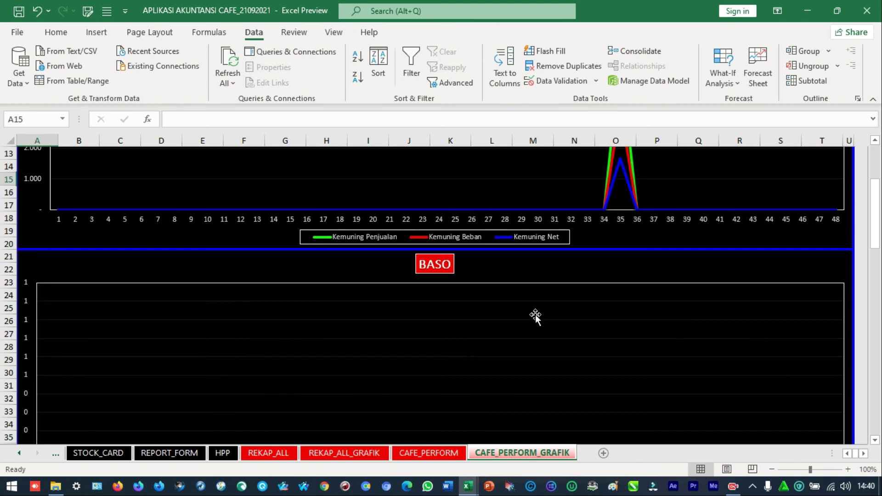
{"action": "scroll", "coordinate": [535, 315], "scroll_direction": "up", "scroll_amount": 2}
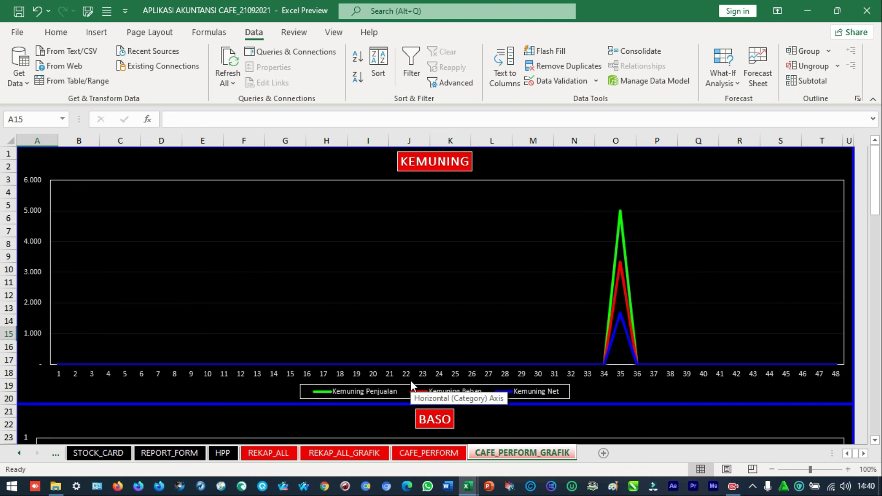
Look over the STOCK quantity entries, the blank REPORT_FORM sales form and the HPP rows, finishing on the STOCK sheet
{"action": "left_click", "coordinate": [18, 453]}
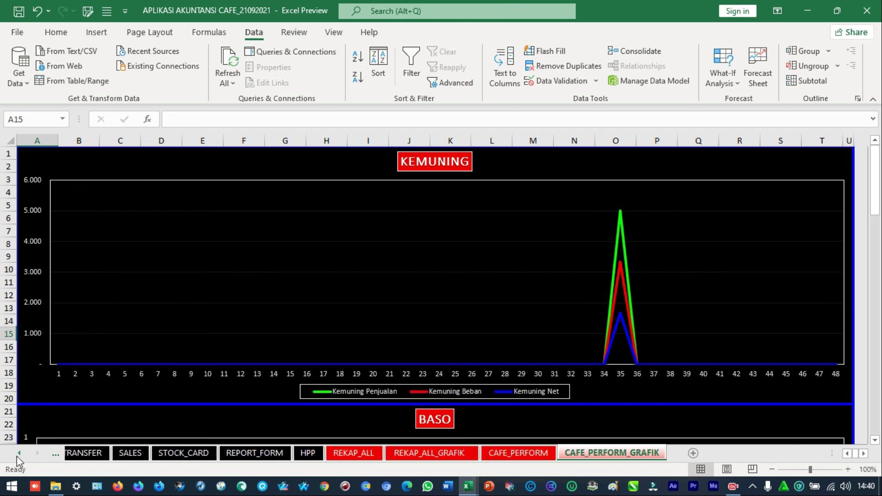
{"action": "left_click", "coordinate": [17, 456]}
{"action": "left_click", "coordinate": [94, 453]}
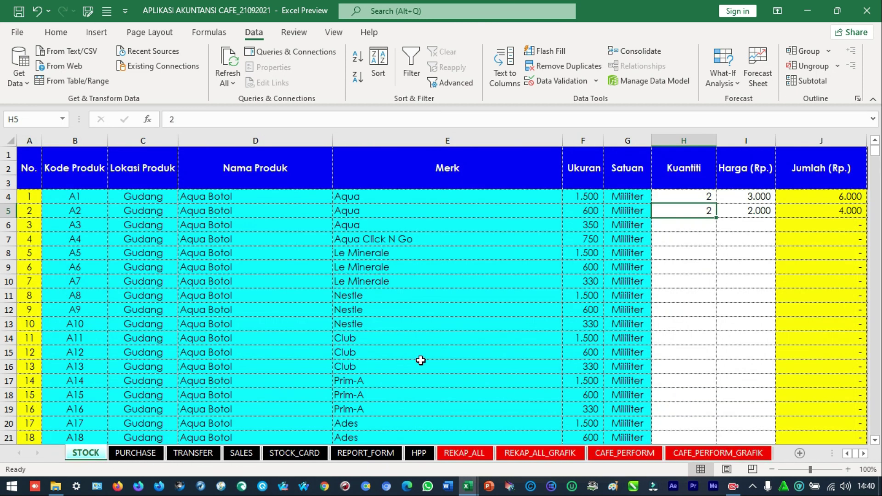
{"action": "left_click", "coordinate": [701, 221]}
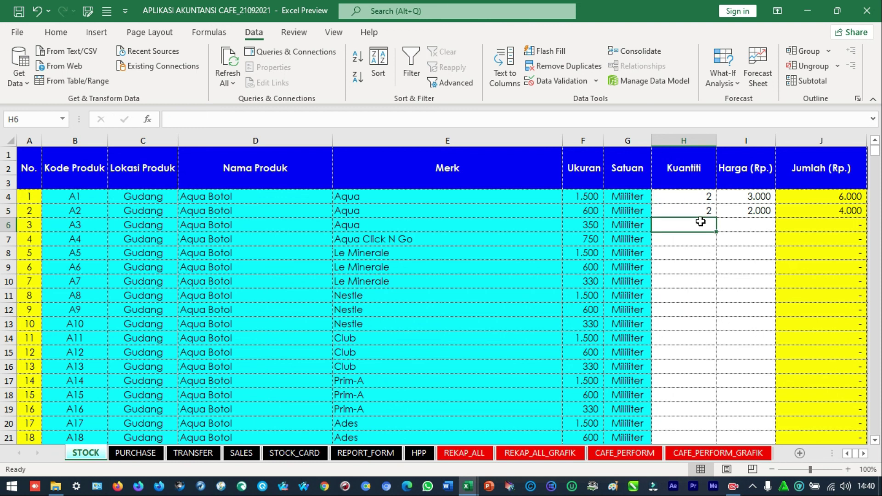
{"action": "left_click", "coordinate": [287, 454]}
{"action": "left_click", "coordinate": [381, 454]}
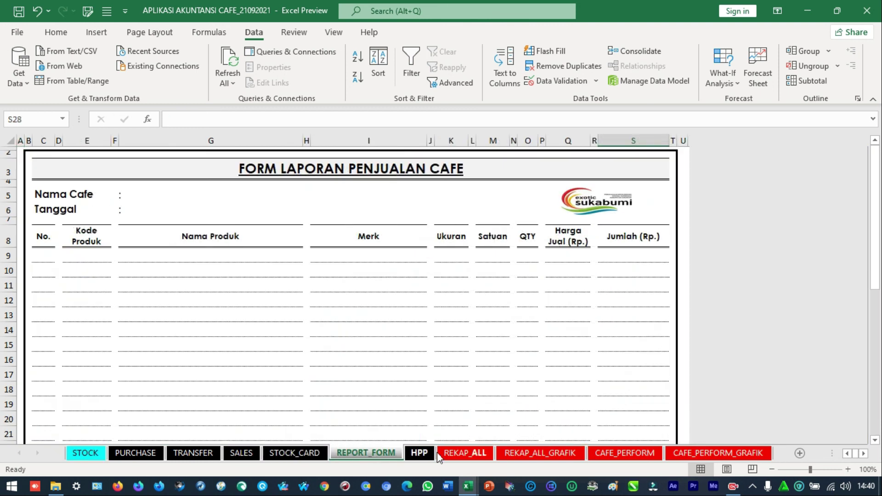
{"action": "left_click", "coordinate": [437, 453]}
{"action": "left_click", "coordinate": [420, 451]}
{"action": "scroll", "coordinate": [414, 316], "scroll_direction": "up", "scroll_amount": 8}
{"action": "scroll", "coordinate": [414, 315], "scroll_direction": "up", "scroll_amount": 14}
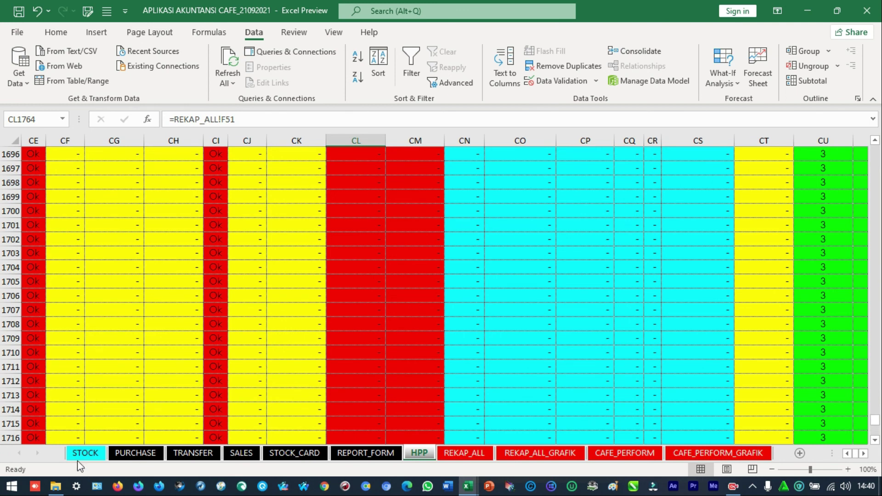
{"action": "left_click", "coordinate": [83, 453]}
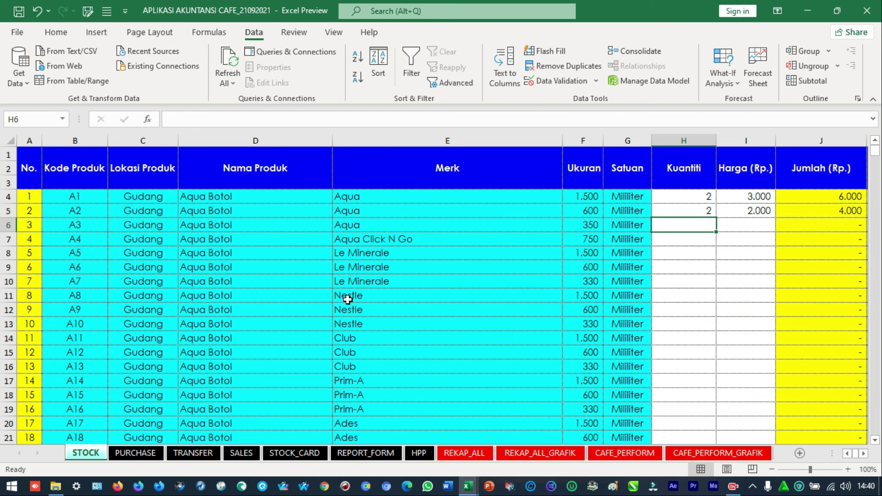
Look through the report and recap sheets and examine the weekly sales, expense and net columns per cafe on CAFE_PERFORM
{"action": "left_click", "coordinate": [365, 453]}
{"action": "left_click", "coordinate": [418, 453]}
{"action": "left_click", "coordinate": [464, 453]}
{"action": "left_click", "coordinate": [519, 452]}
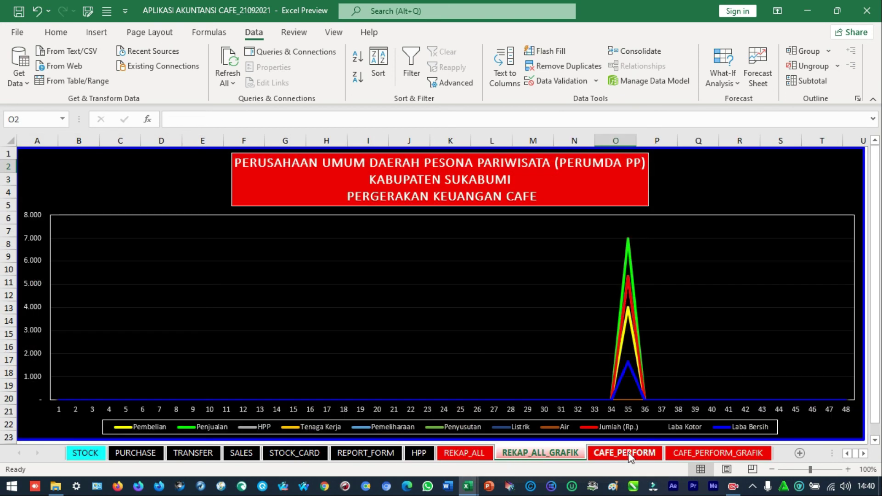
{"action": "left_click", "coordinate": [627, 453]}
{"action": "scroll", "coordinate": [600, 311], "scroll_direction": "down", "scroll_amount": 5}
{"action": "scroll", "coordinate": [591, 290], "scroll_direction": "up", "scroll_amount": 5}
{"action": "scroll", "coordinate": [393, 294], "scroll_direction": "down", "scroll_amount": 1}
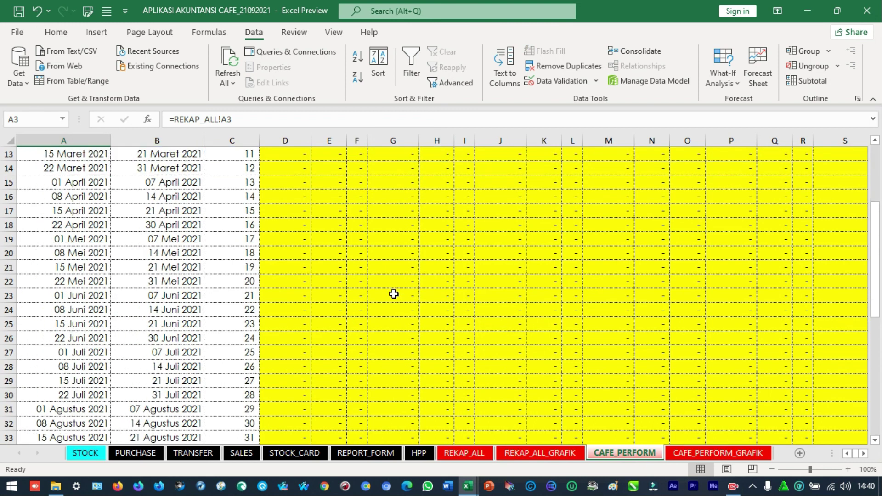
{"action": "scroll", "coordinate": [456, 299], "scroll_direction": "down", "scroll_amount": 1}
{"action": "scroll", "coordinate": [456, 299], "scroll_direction": "up", "scroll_amount": 5}
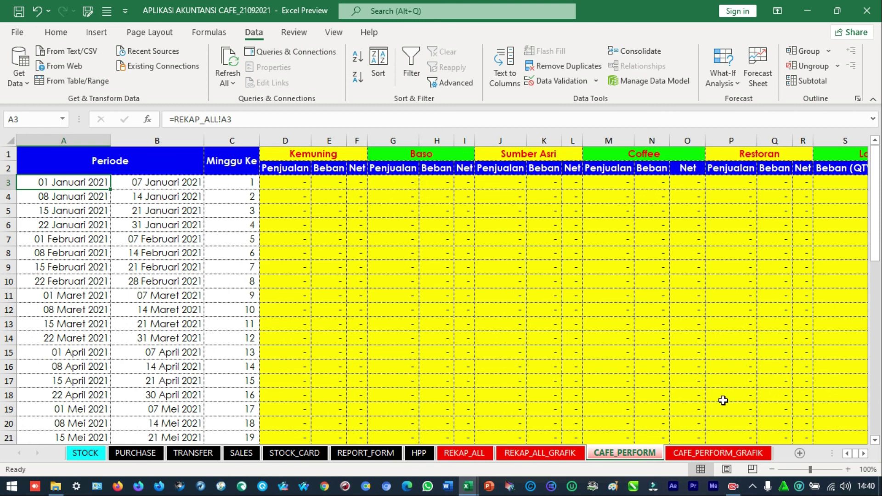
{"action": "scroll", "coordinate": [723, 400], "scroll_direction": "down", "scroll_amount": 9}
Revisit the REKAP_ALL_GRAFIK chart and the REKAP_ALL sheet, and return to the STOCK sheet
{"action": "left_click", "coordinate": [563, 454]}
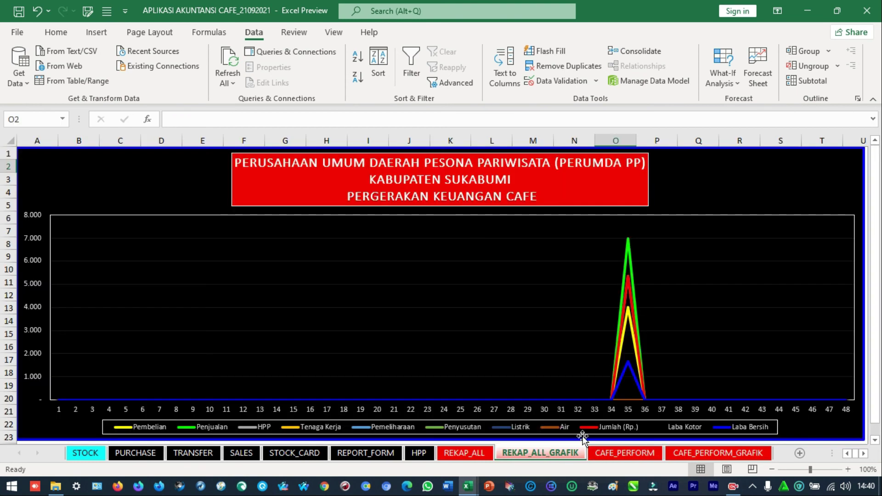
{"action": "left_click", "coordinate": [464, 452]}
{"action": "left_click", "coordinate": [85, 455]}
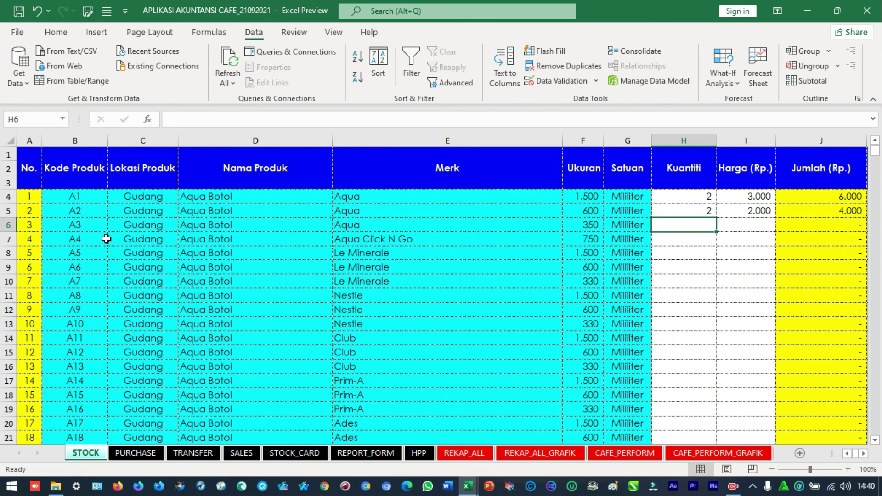
{"action": "left_click", "coordinate": [55, 33]}
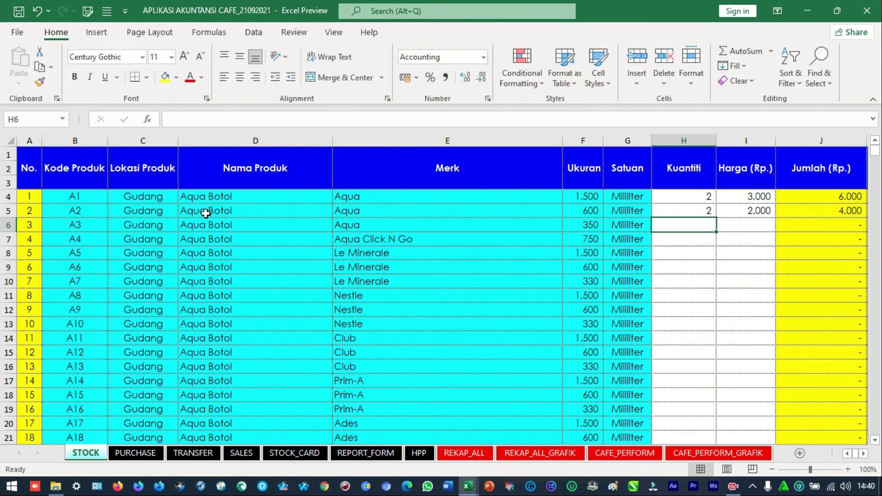